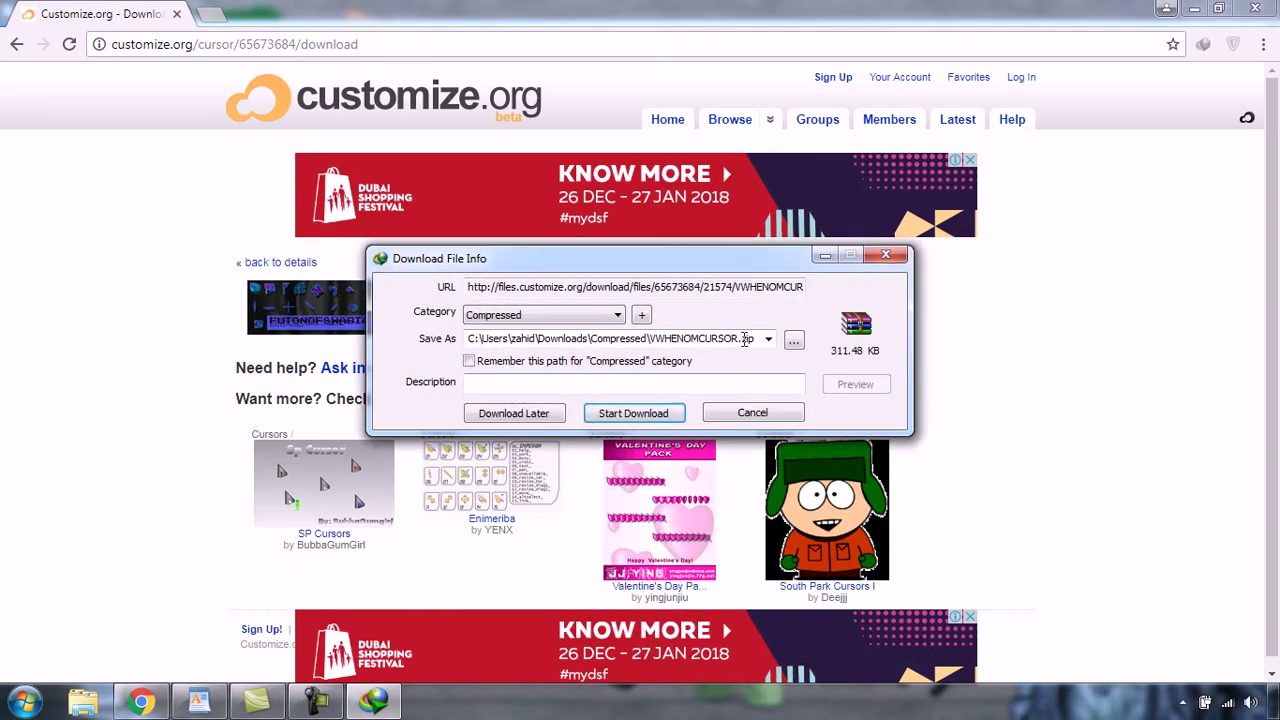
Set the save location of VWHENOMCURSOR.zip to the root of drive E and start the download.
click(793, 341)
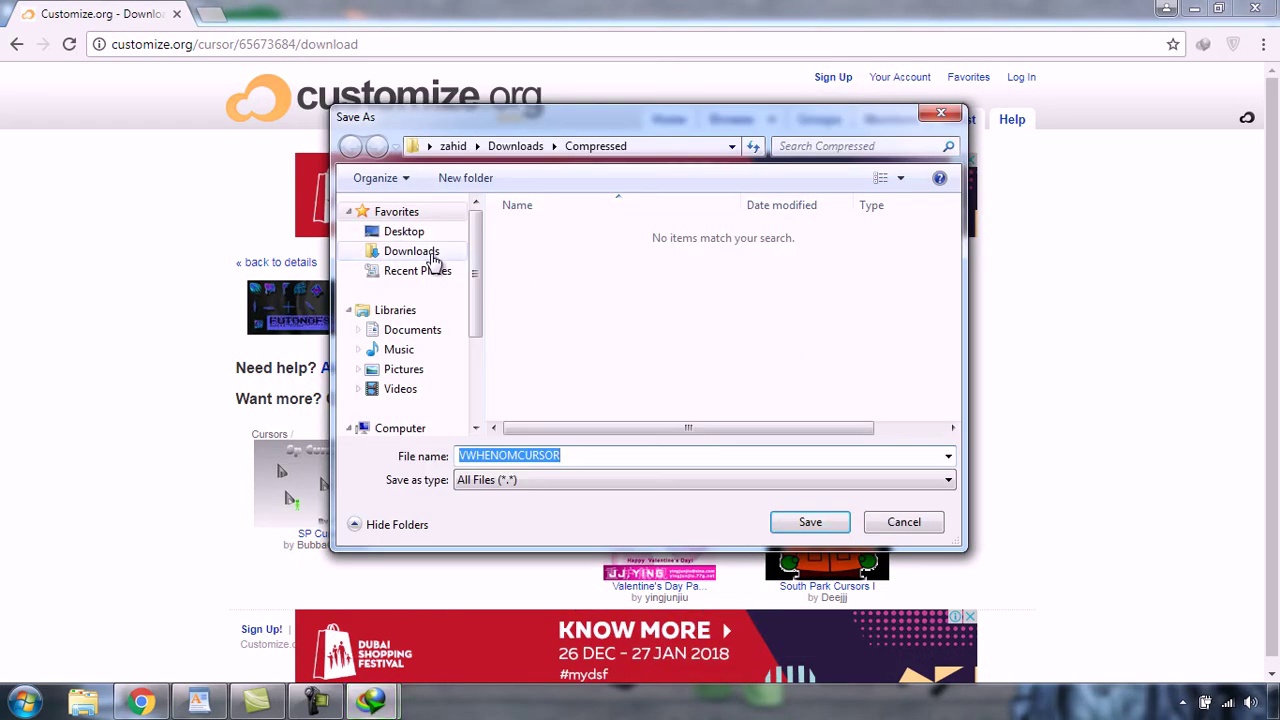
click(477, 370)
click(405, 345)
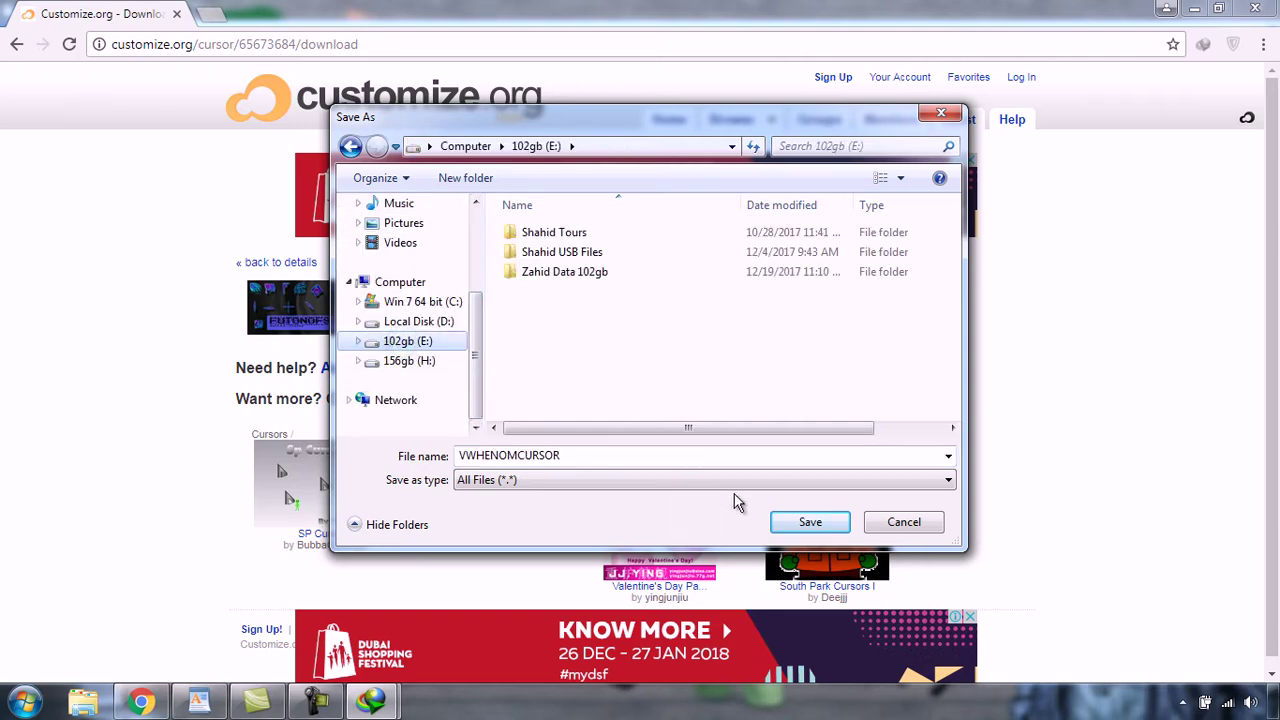
click(808, 524)
click(500, 362)
click(622, 414)
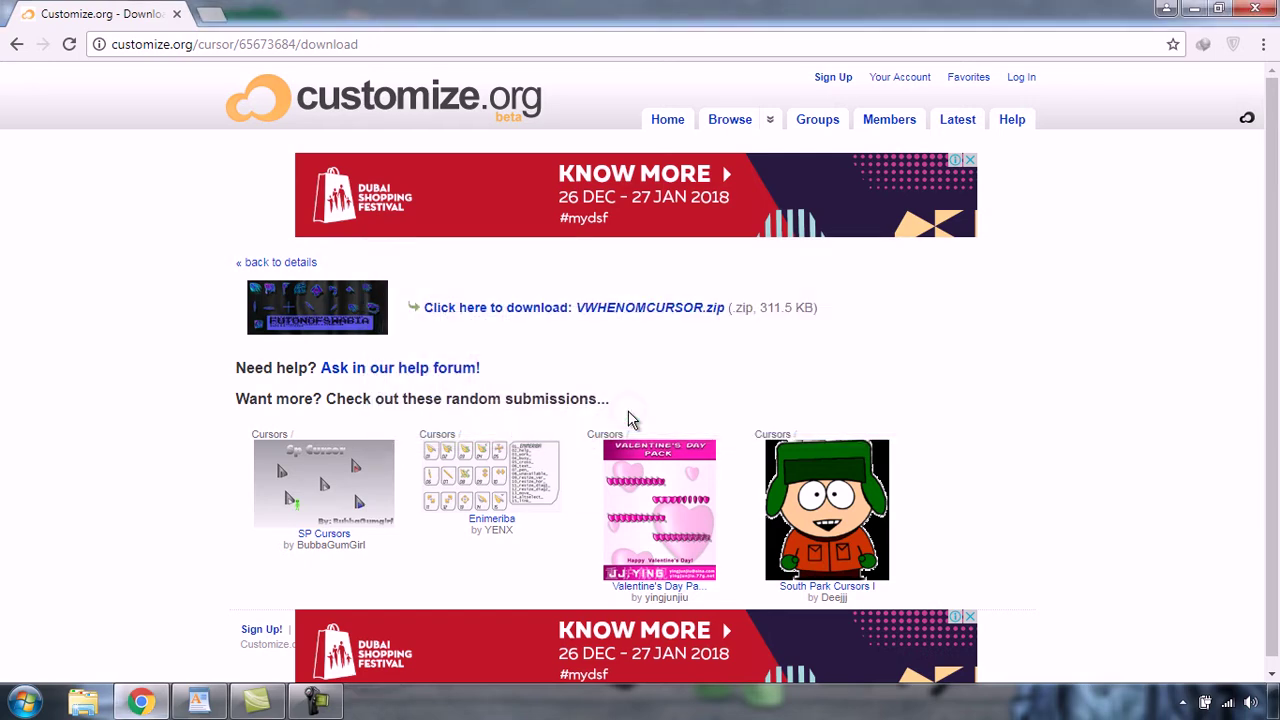
Open the VWHENOMCURSOR archive on drive E in WinRAR, extract it to a VWHENOMCURSOR folder, and close the archive.
click(97, 695)
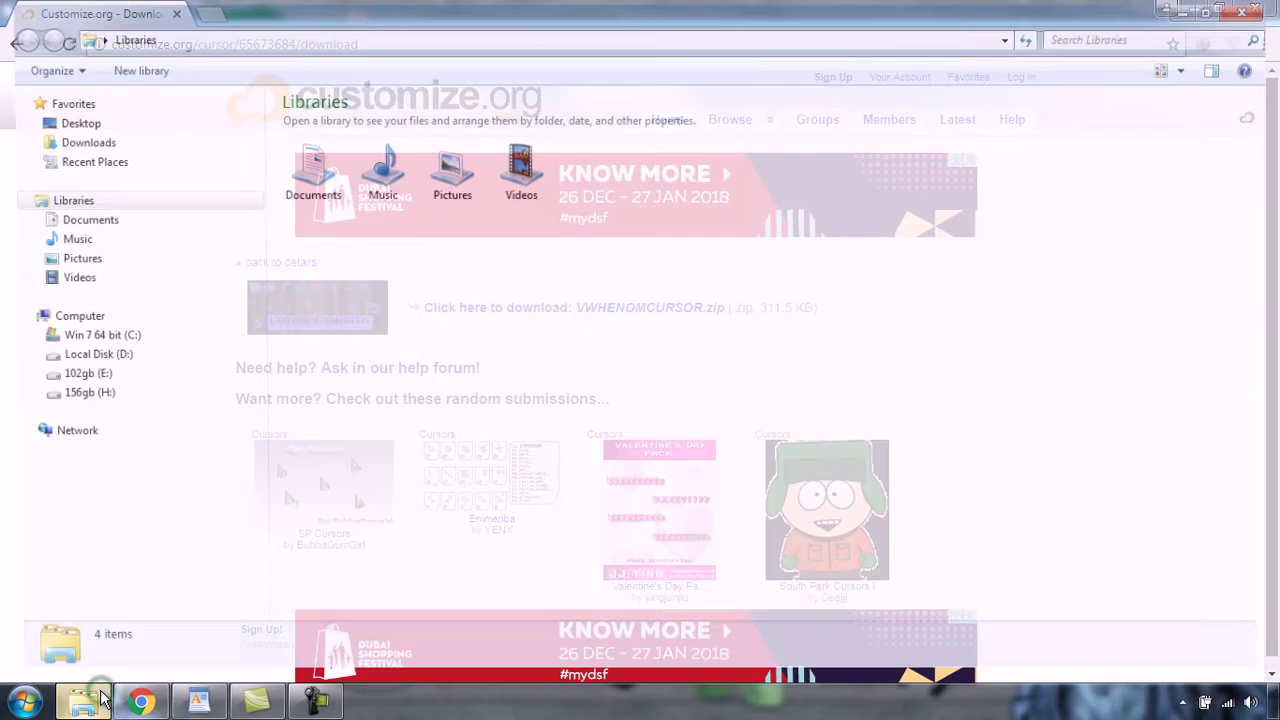
click(71, 376)
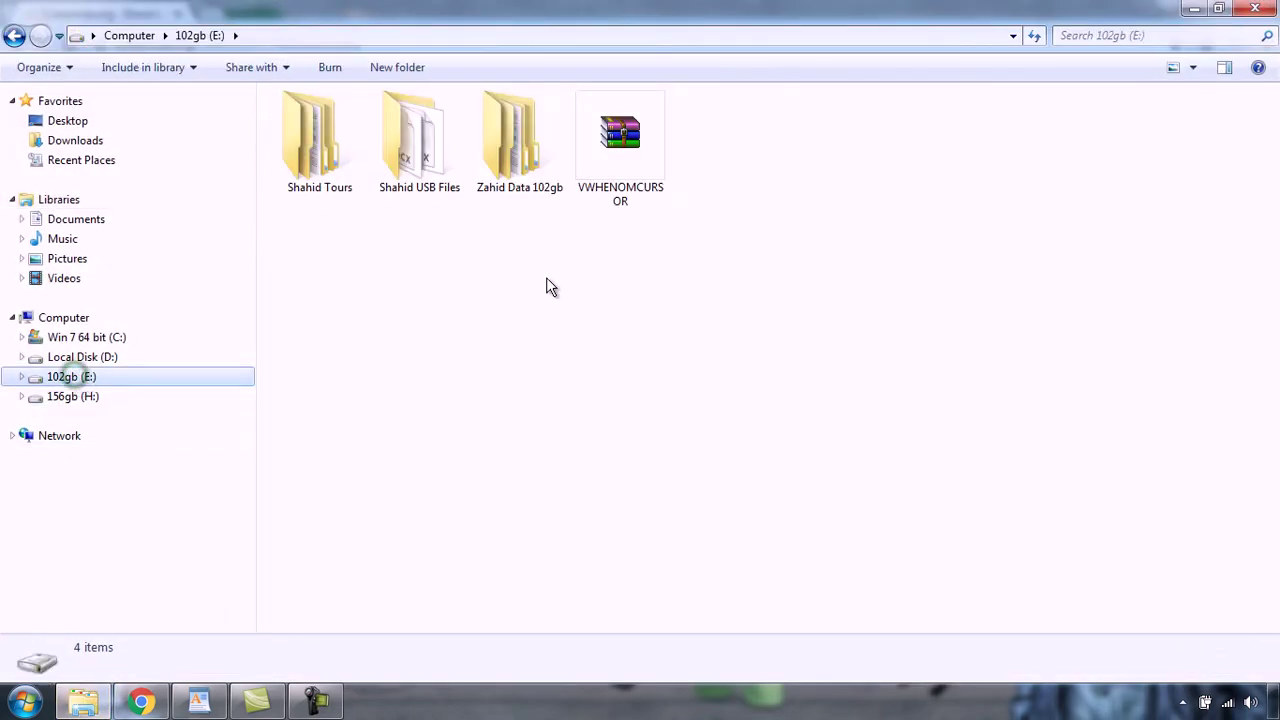
double_click(621, 172)
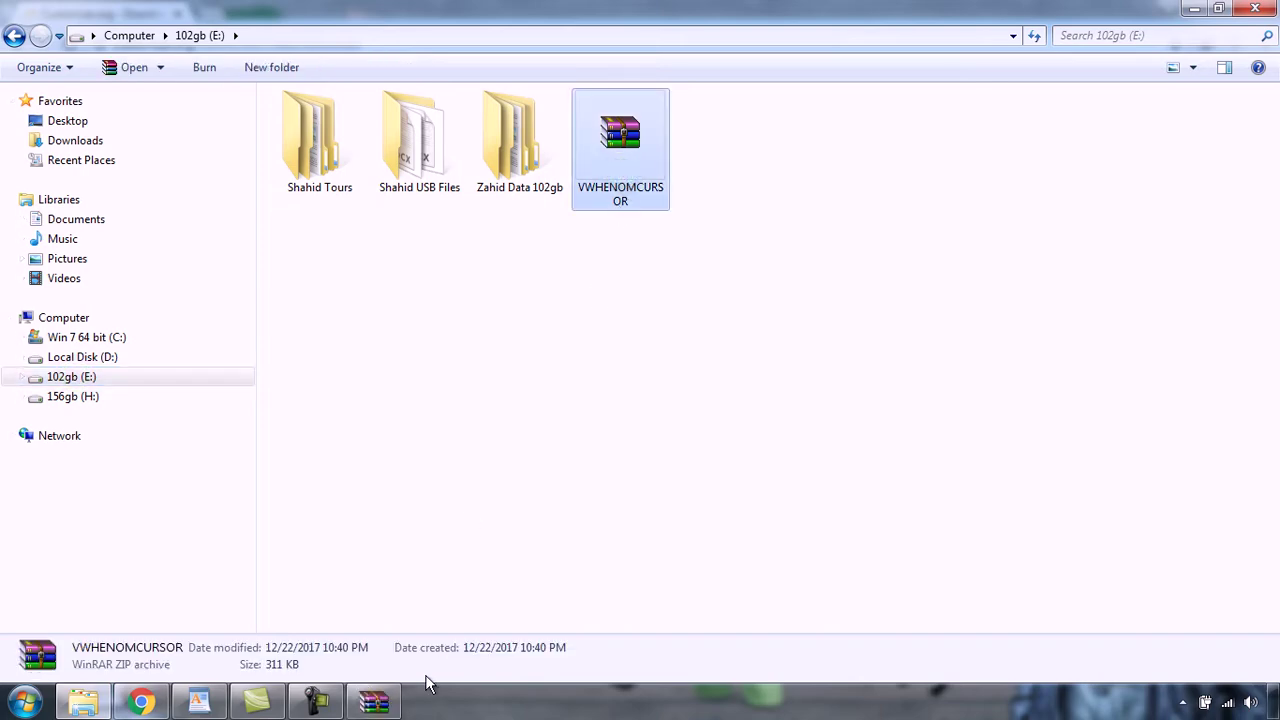
click(378, 706)
click(242, 224)
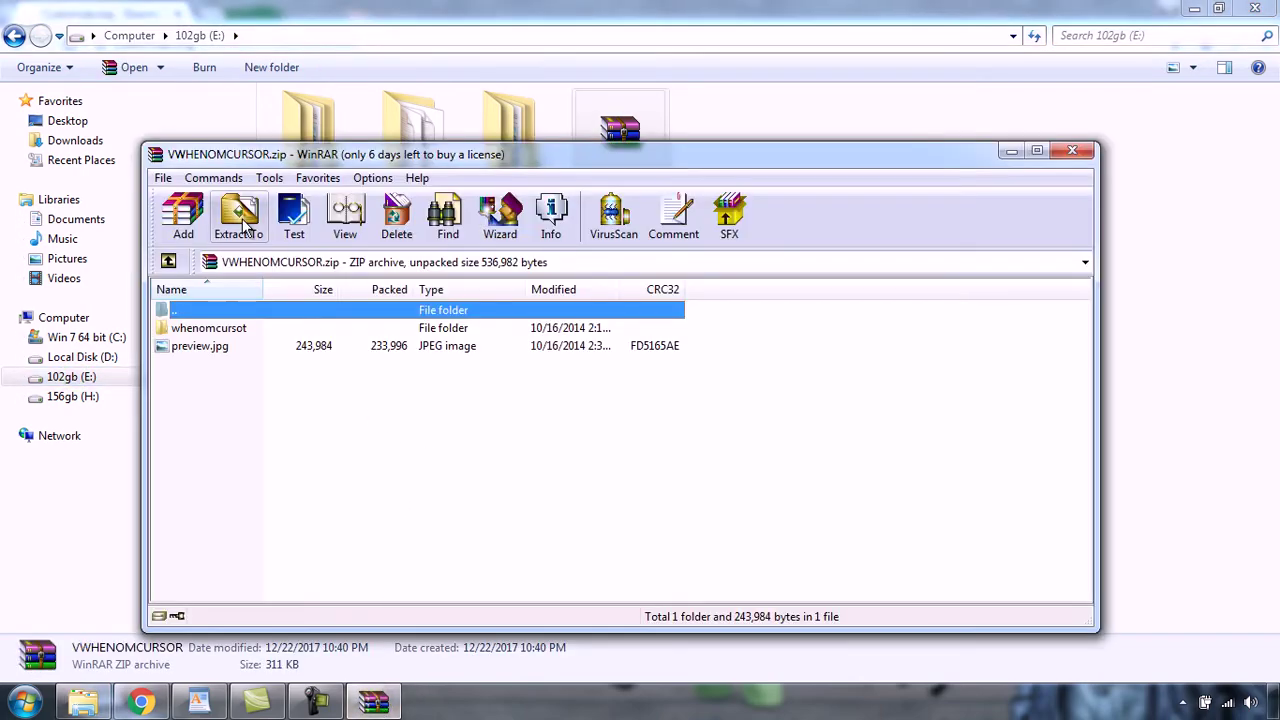
click(676, 591)
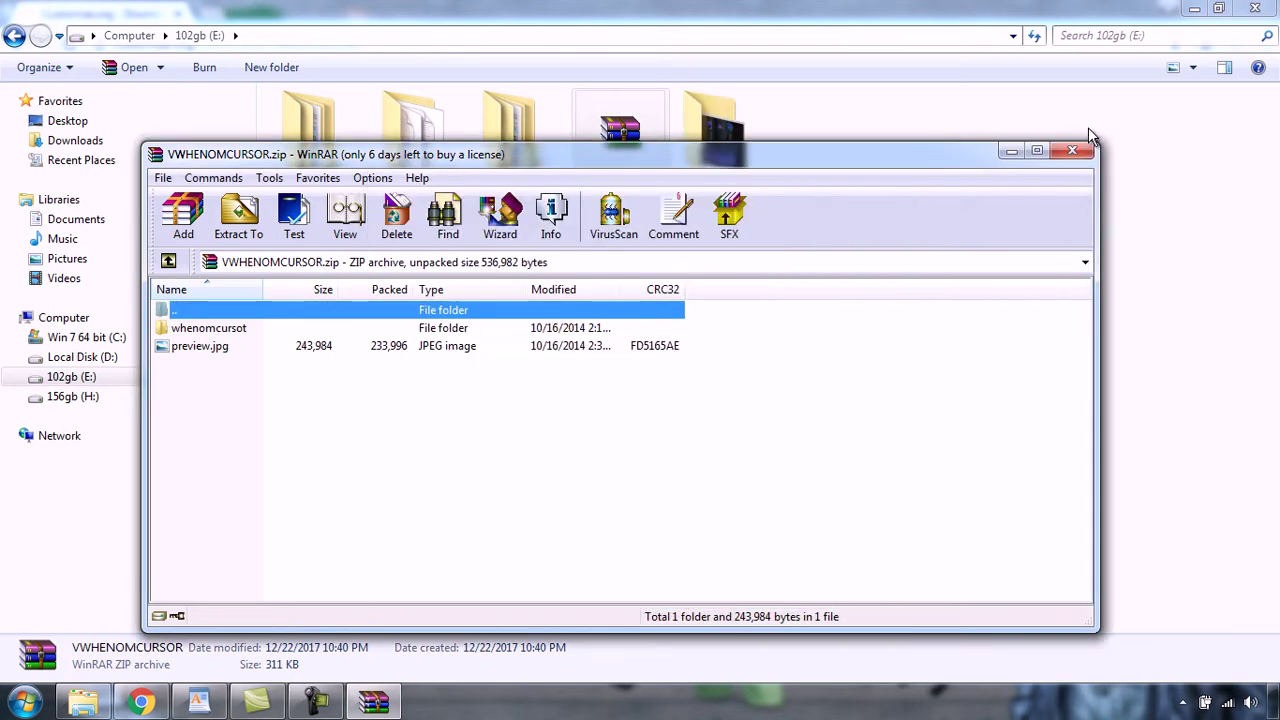
click(1072, 150)
Look through the cursor files in the whenomcursot subfolder of the extracted VWHENOMCURSOR folder, and close the file window.
double_click(717, 150)
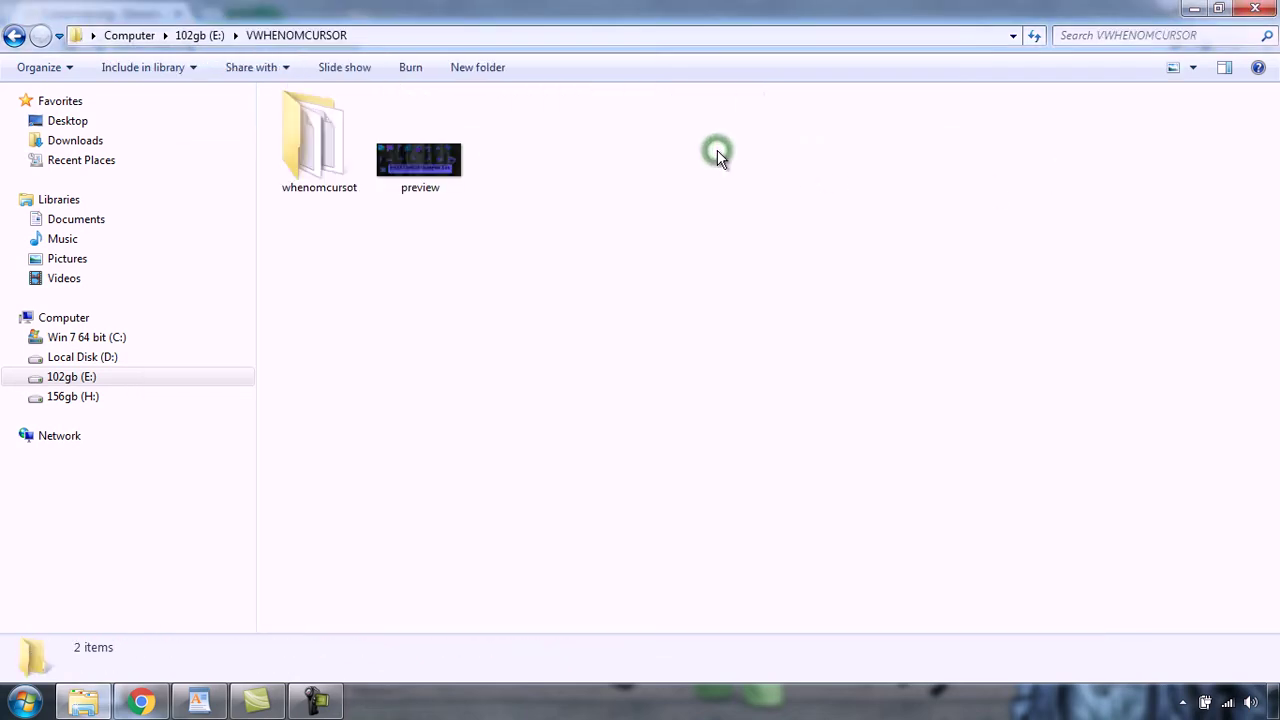
double_click(325, 152)
click(330, 318)
shift+click(334, 360)
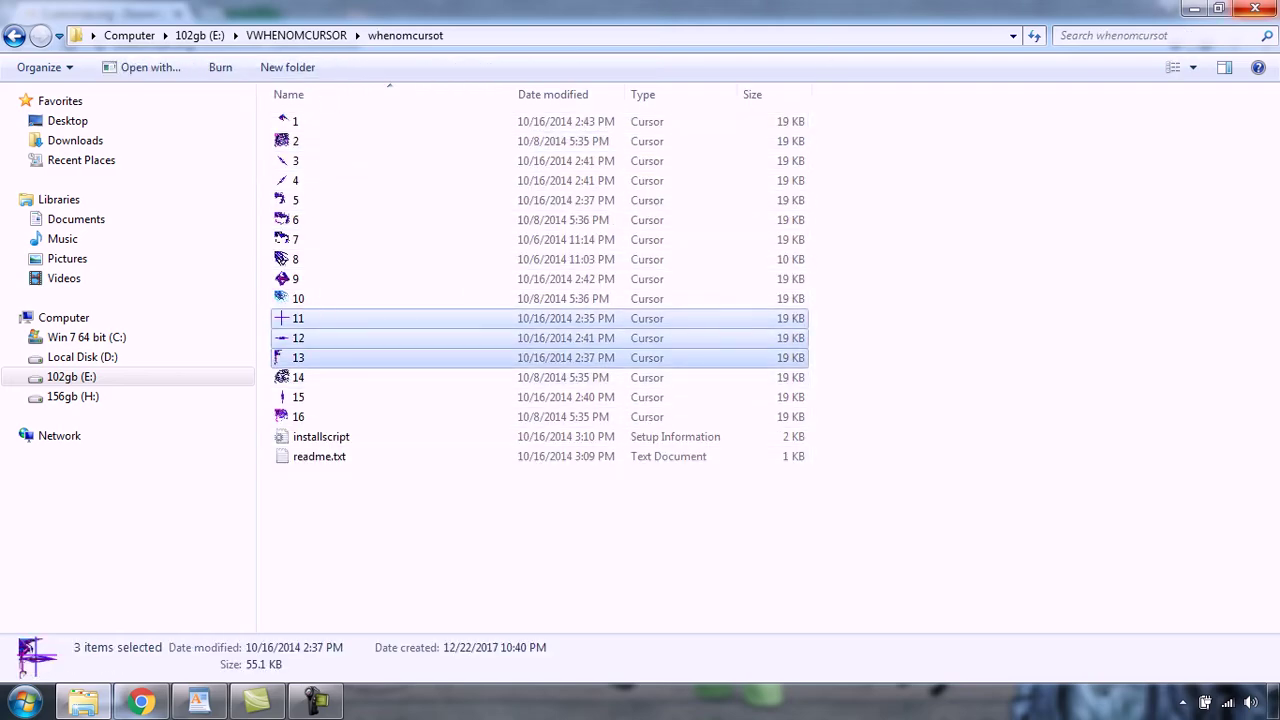
click(1255, 8)
Minimize the open windows, open Control Panel, and show its items as large icons.
click(1192, 8)
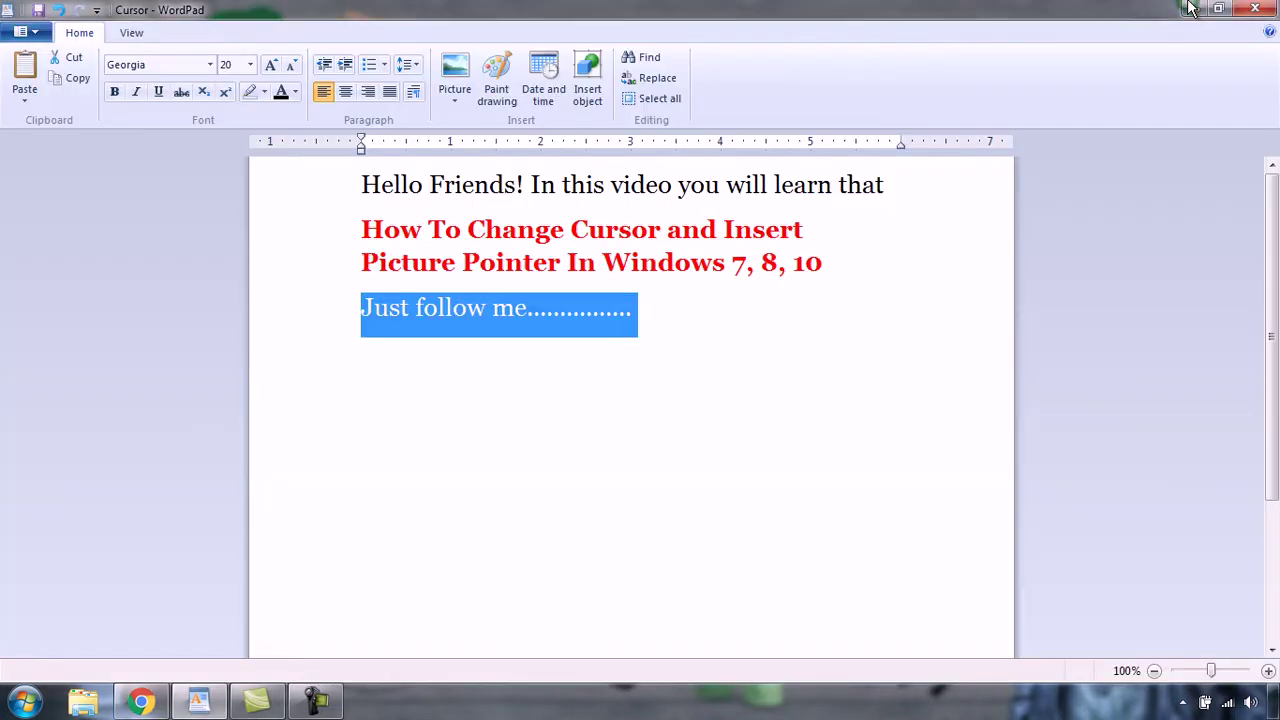
click(1190, 8)
click(33, 694)
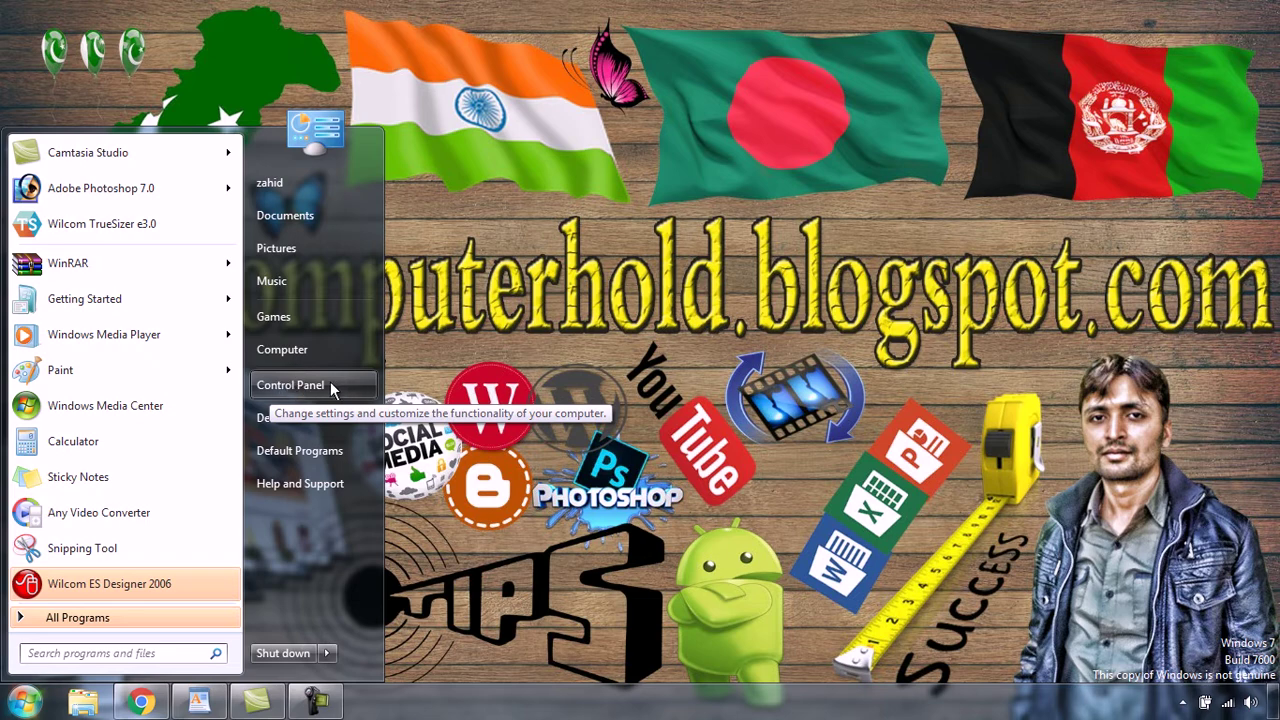
click(297, 387)
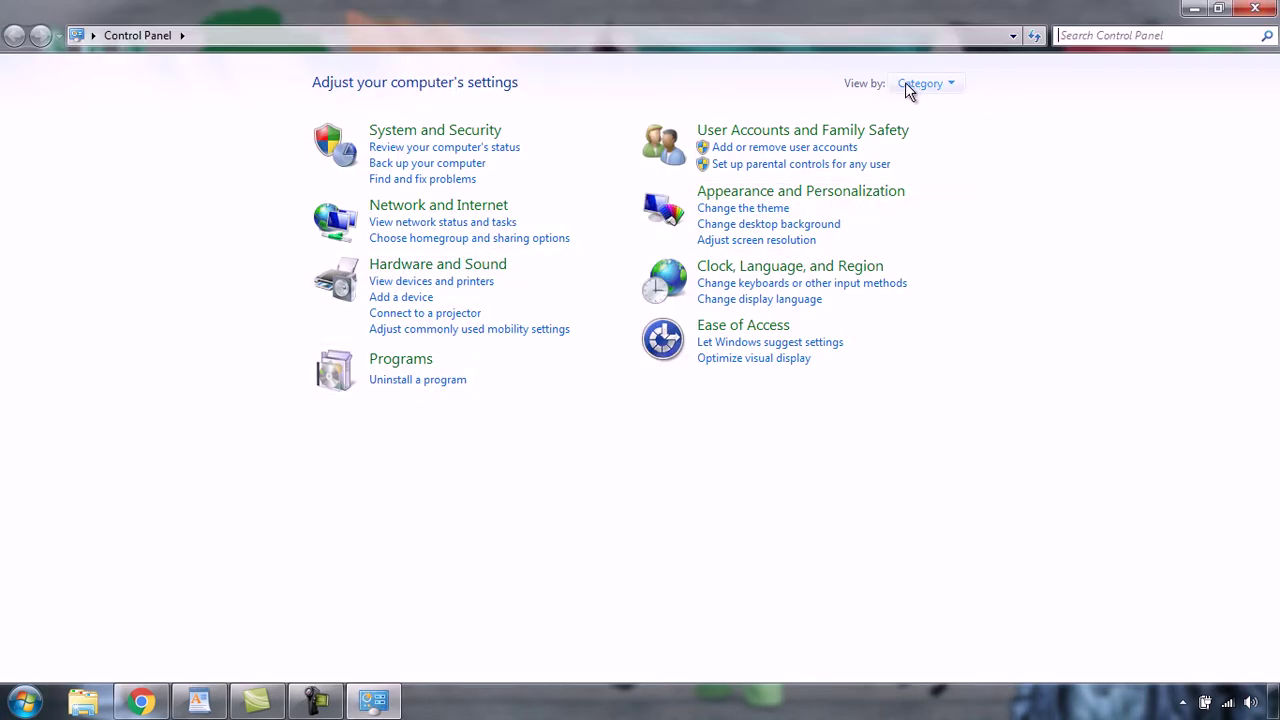
click(949, 84)
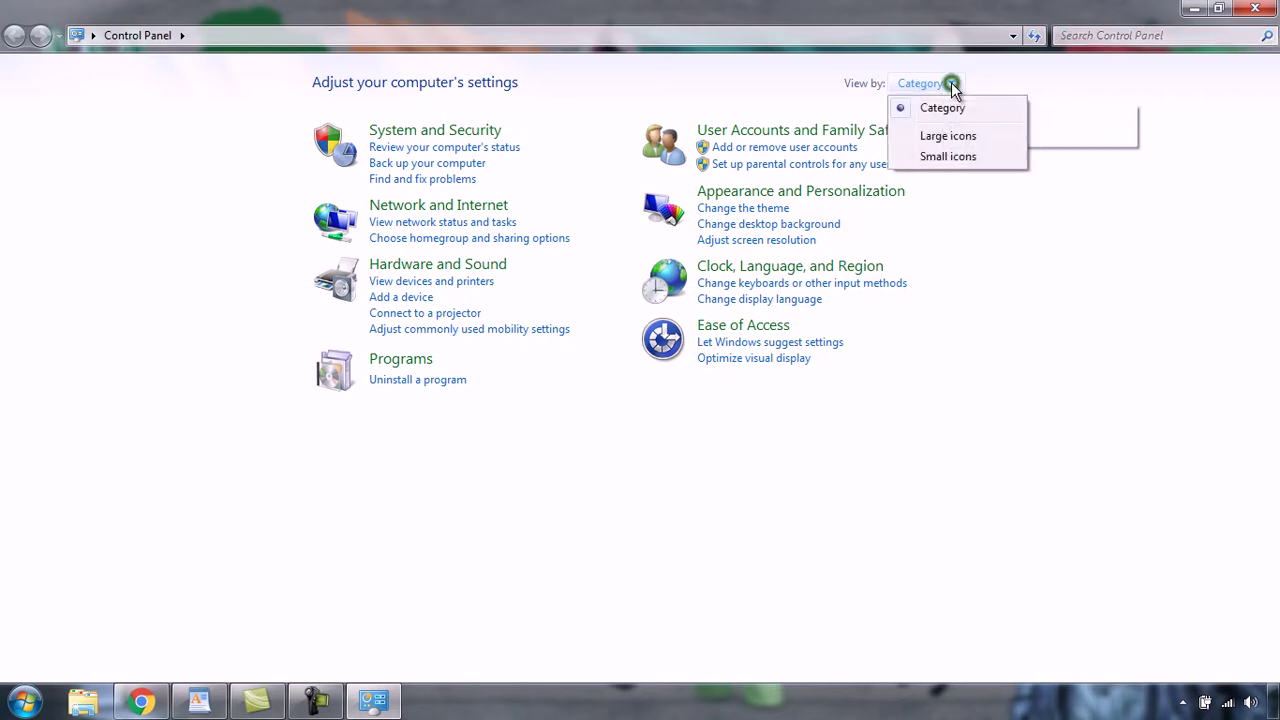
click(952, 140)
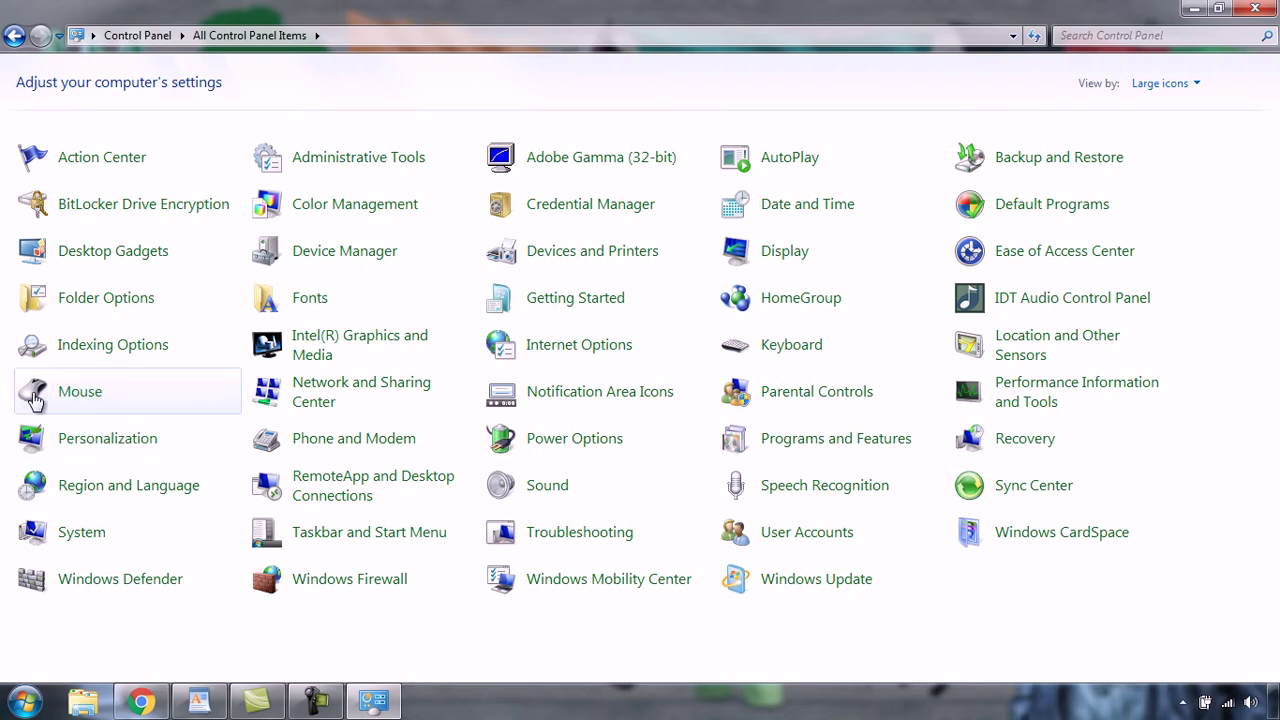
Open the Mouse pointer settings and browse for a Normal Select cursor in the whenomcursot folder under E:\VWHENOMCURSOR.
click(82, 395)
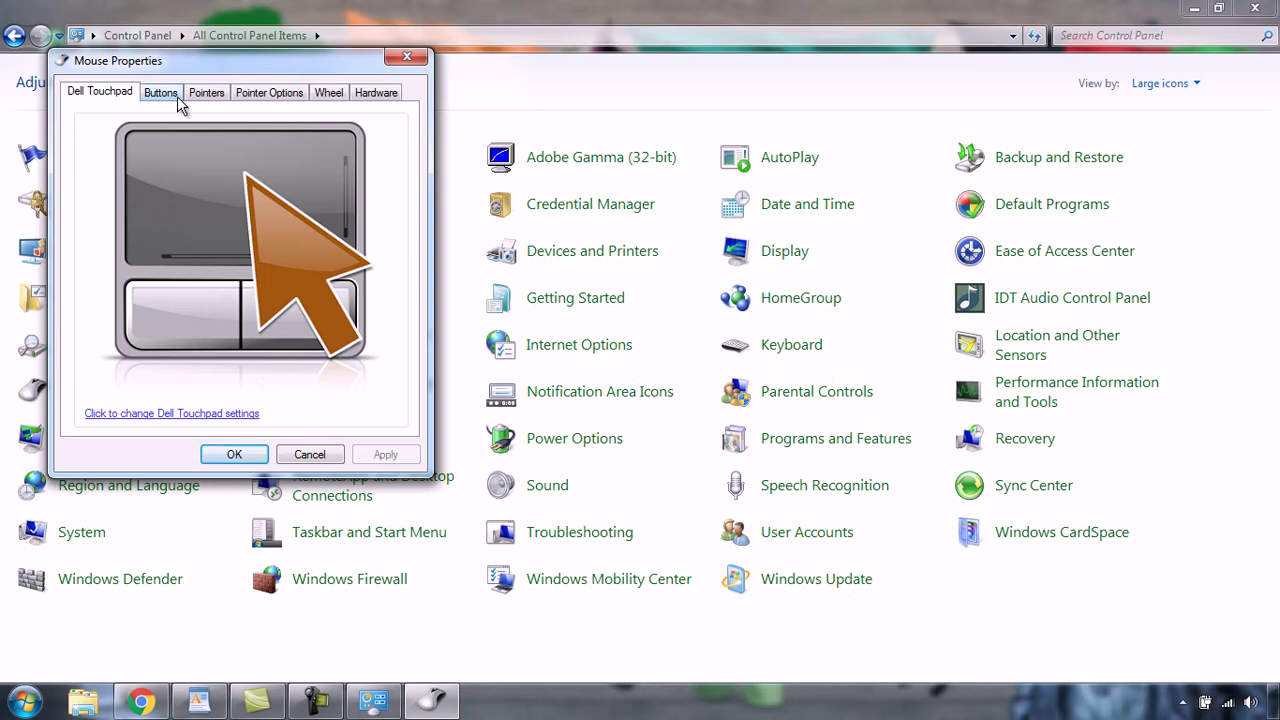
click(205, 95)
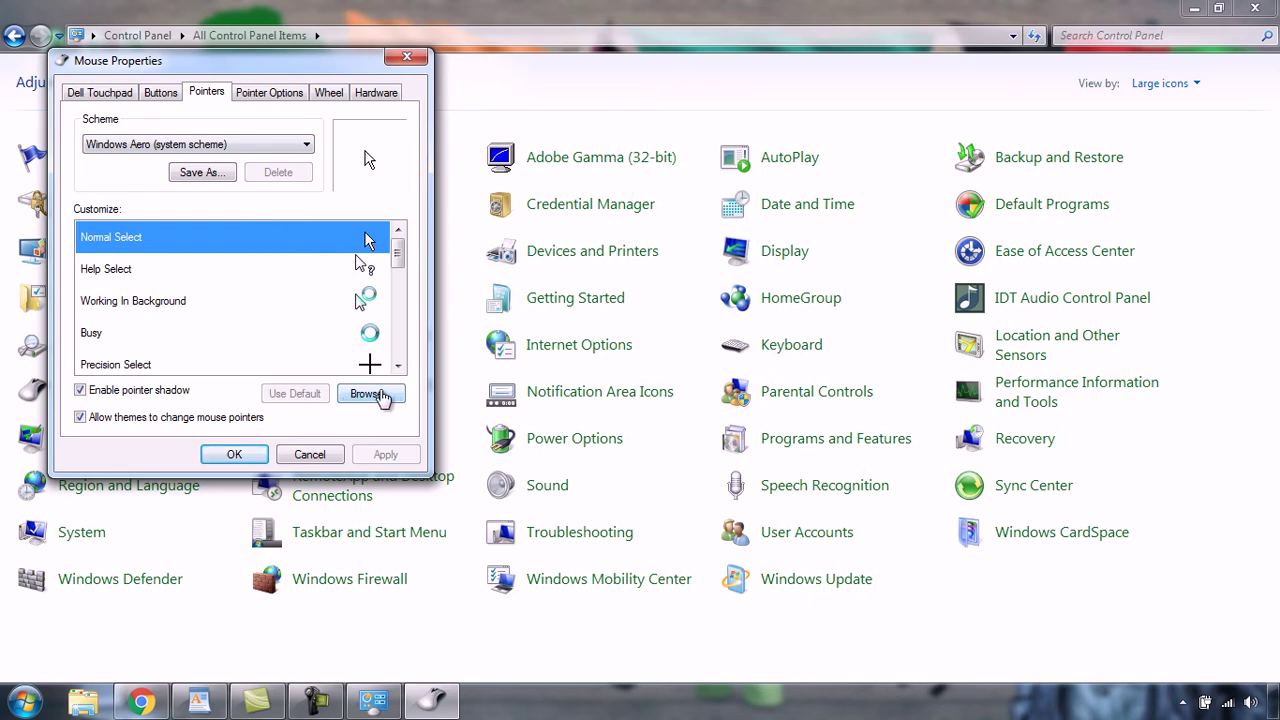
click(368, 394)
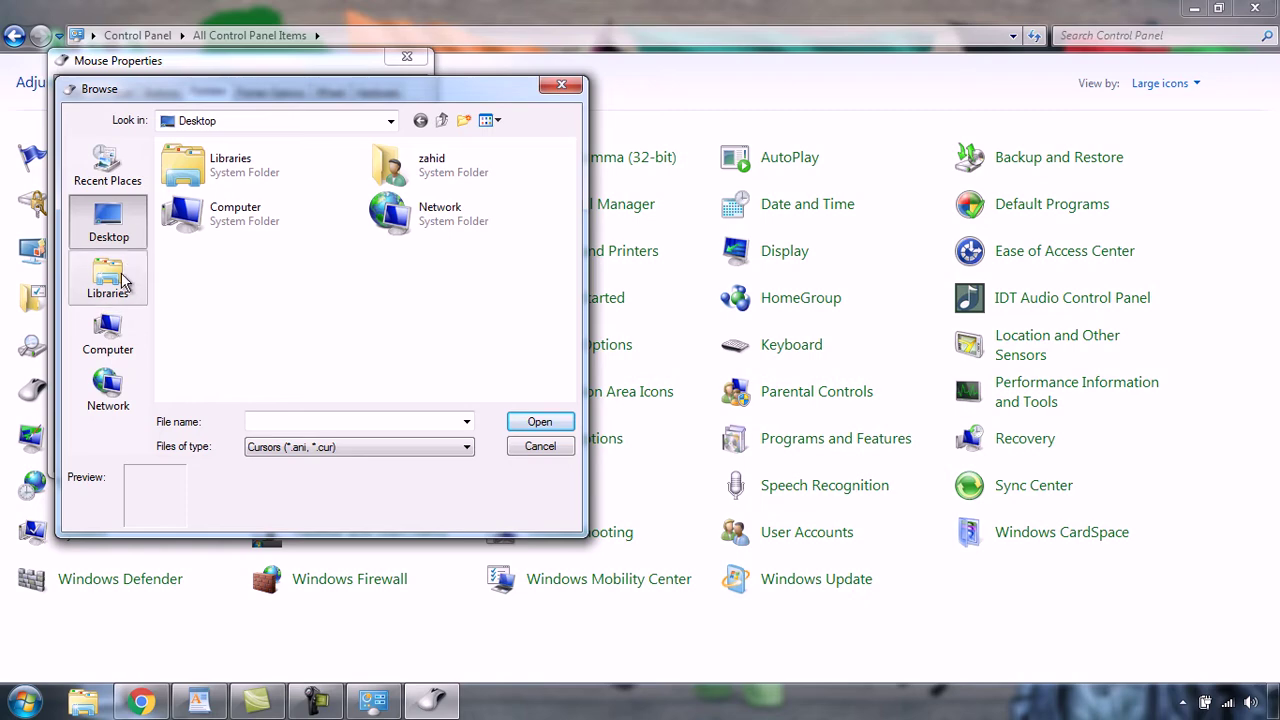
double_click(226, 228)
double_click(234, 296)
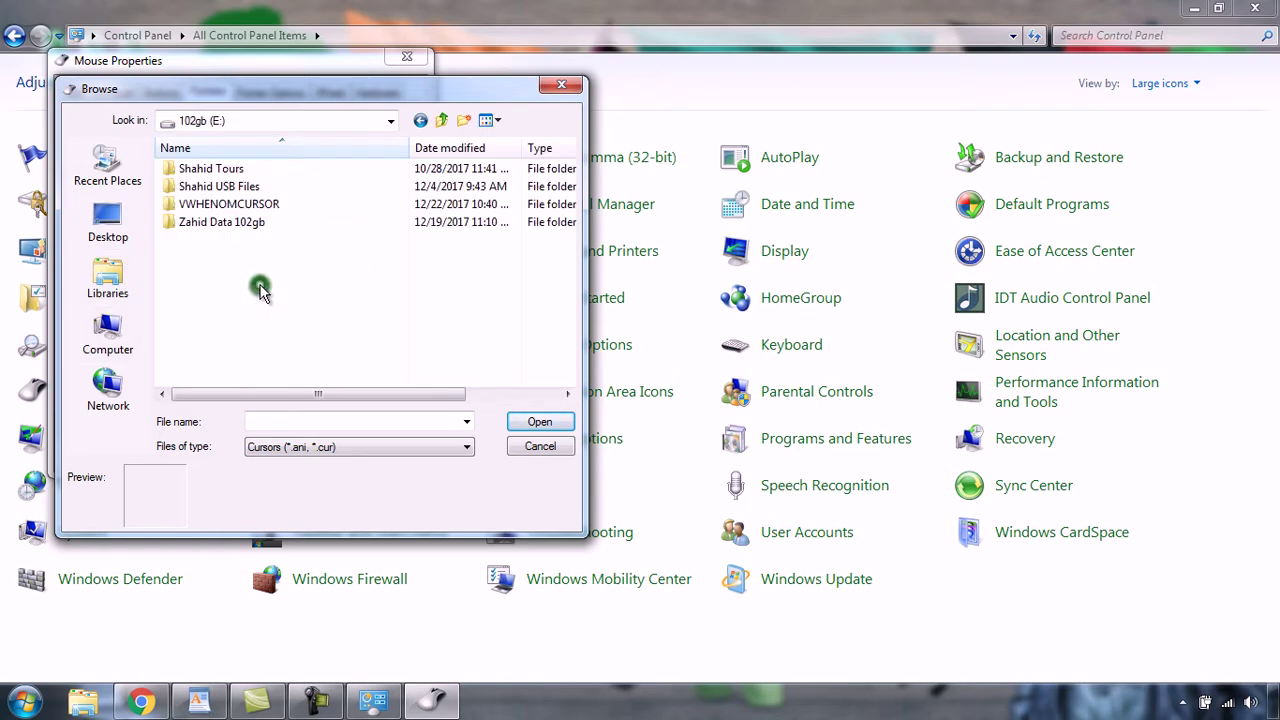
double_click(205, 204)
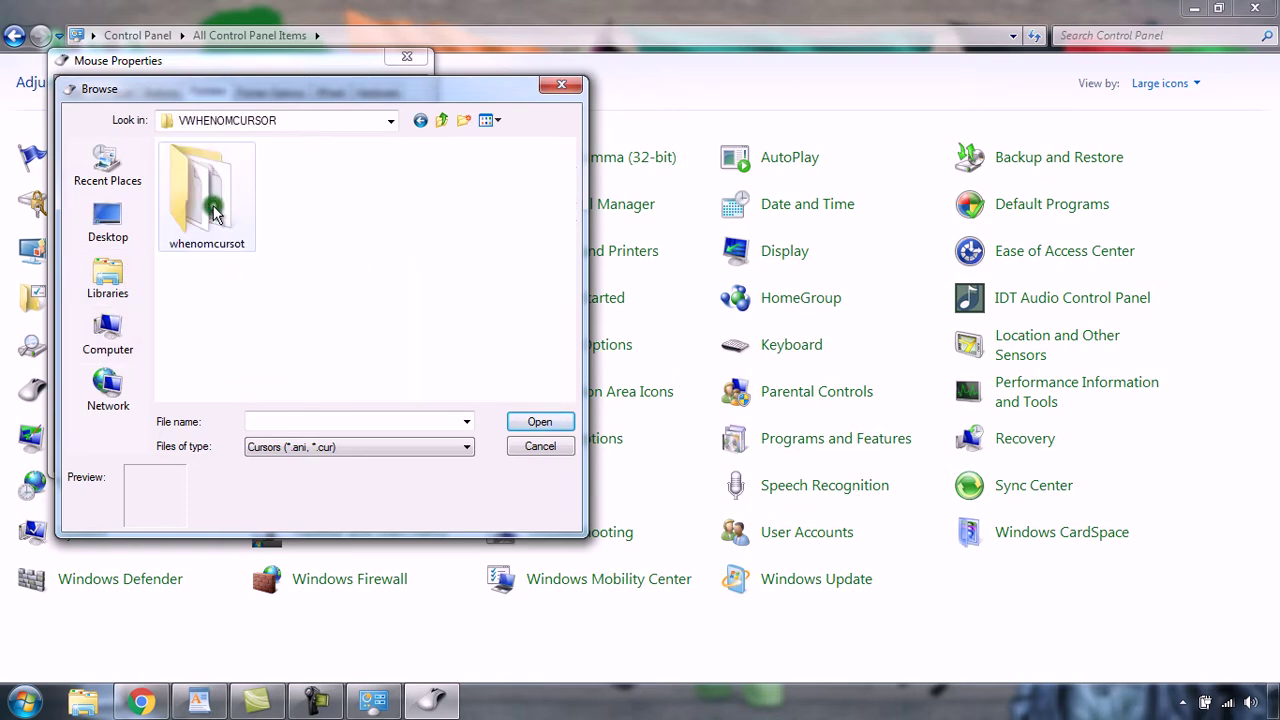
double_click(199, 201)
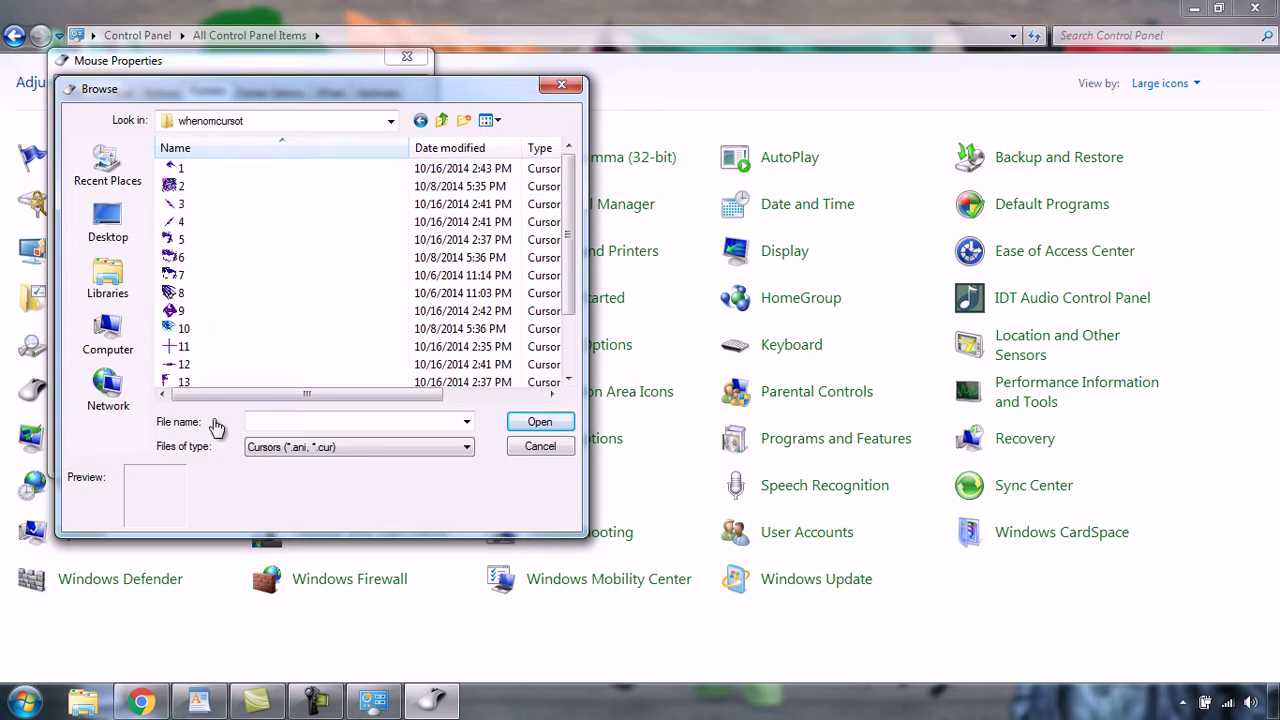
Preview the cursor files in the whenomcursot folder one after another.
click(192, 256)
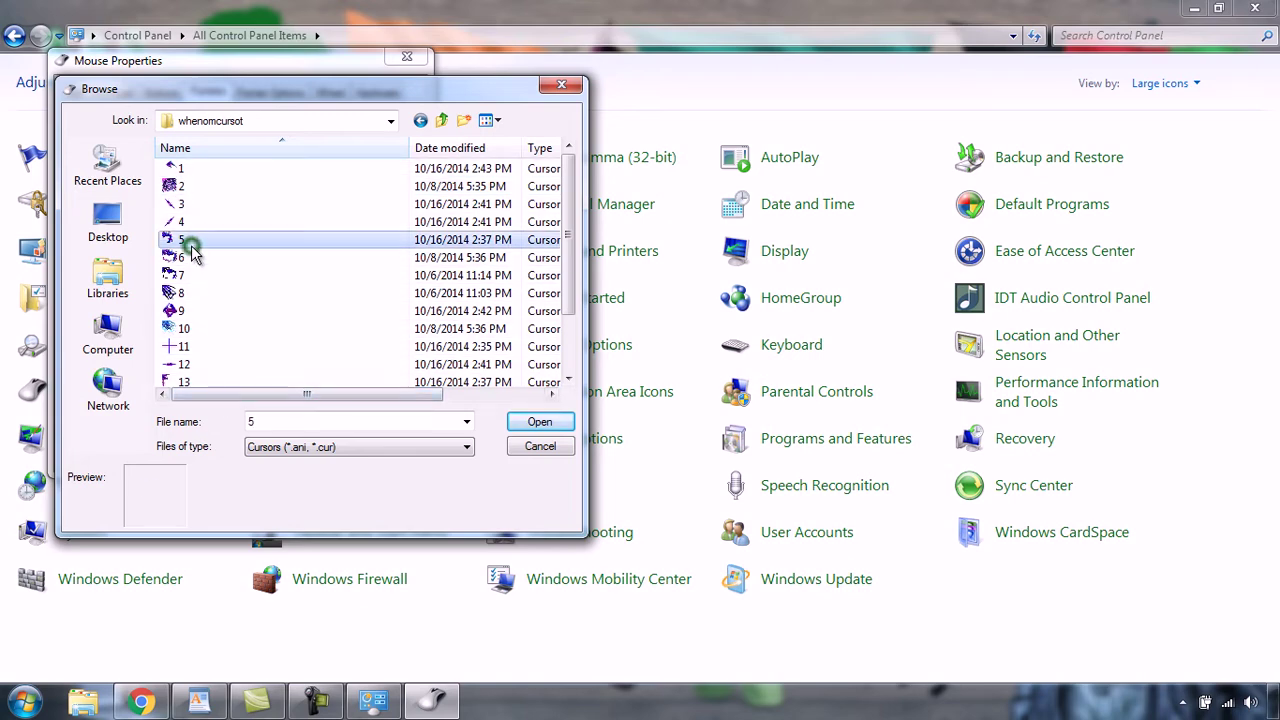
key(Down)
key(Down)
key(Down)
key(Down)
key(Down)
key(Down)
key(Down)
key(Down)
key(Down)
key(Down)
key(Up)
key(Up)
key(Up)
key(Up)
key(Up)
key(Up)
key(Up)
key(Up)
key(Up)
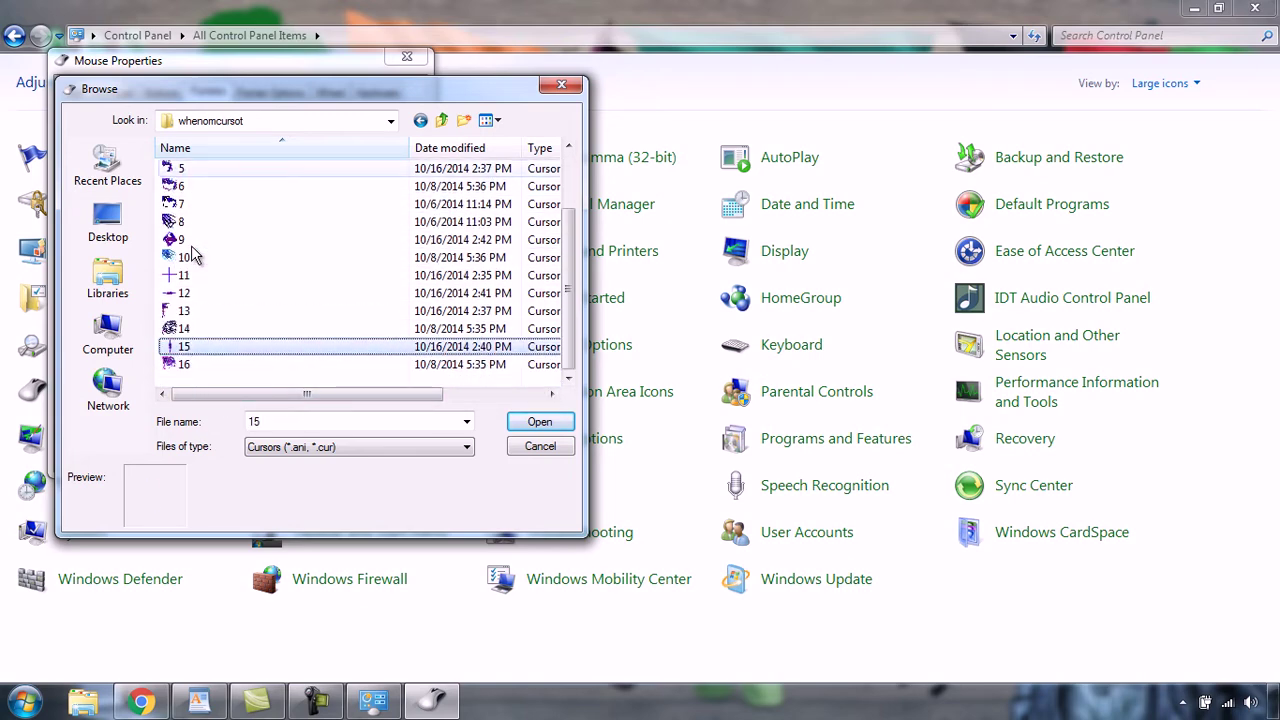
key(Up)
key(Up)
key(Up)
key(Up)
key(Up)
key(Up)
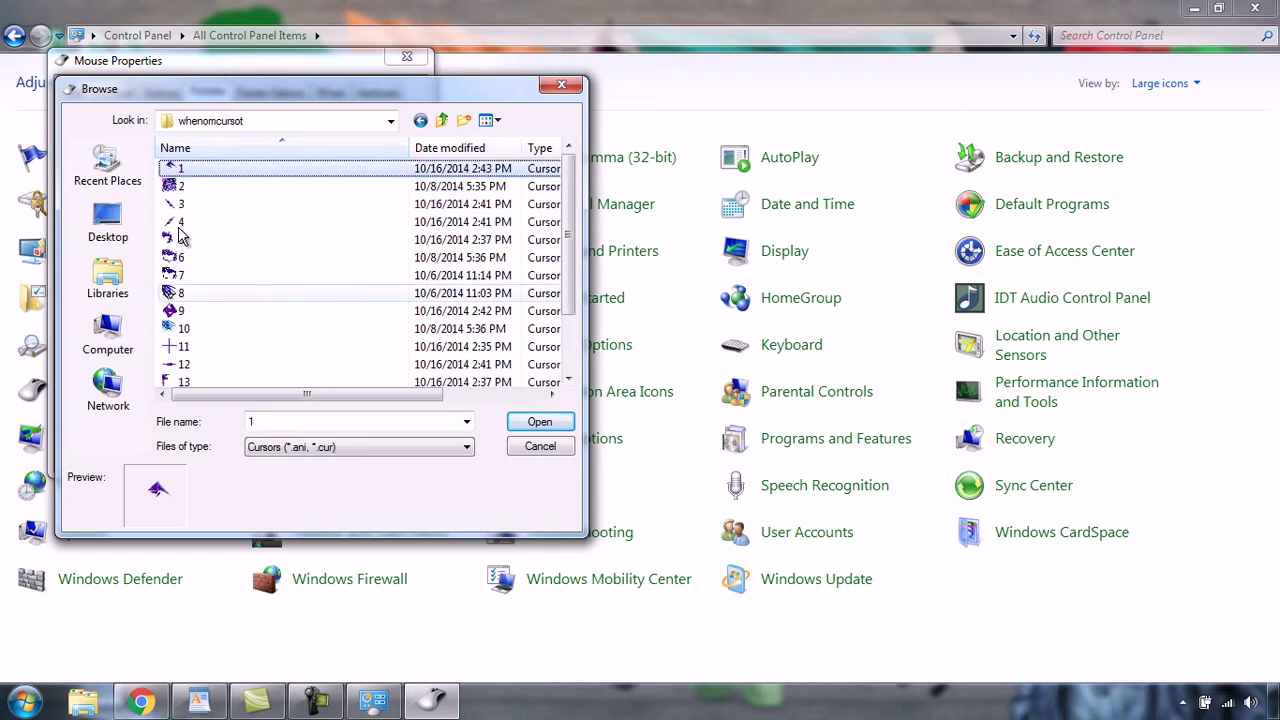
Assign cursor file 8 to the Normal Select pointer, apply the change, and close Mouse Properties.
click(201, 292)
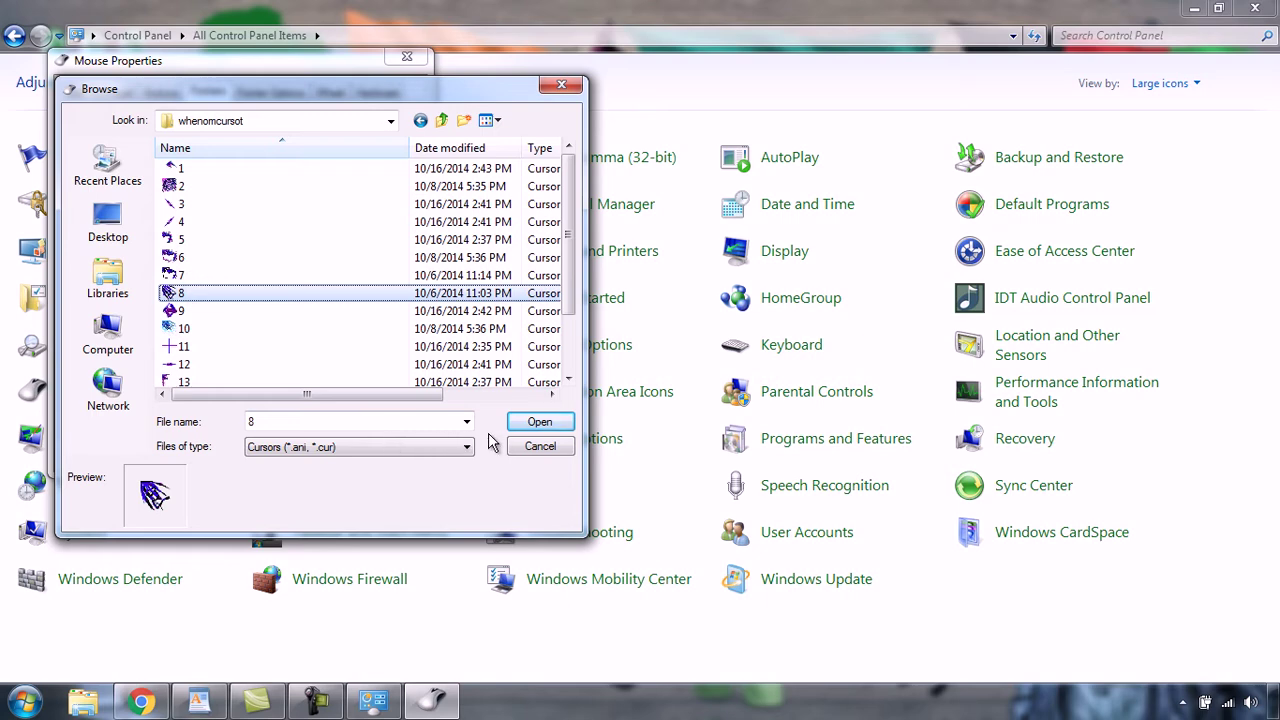
click(536, 424)
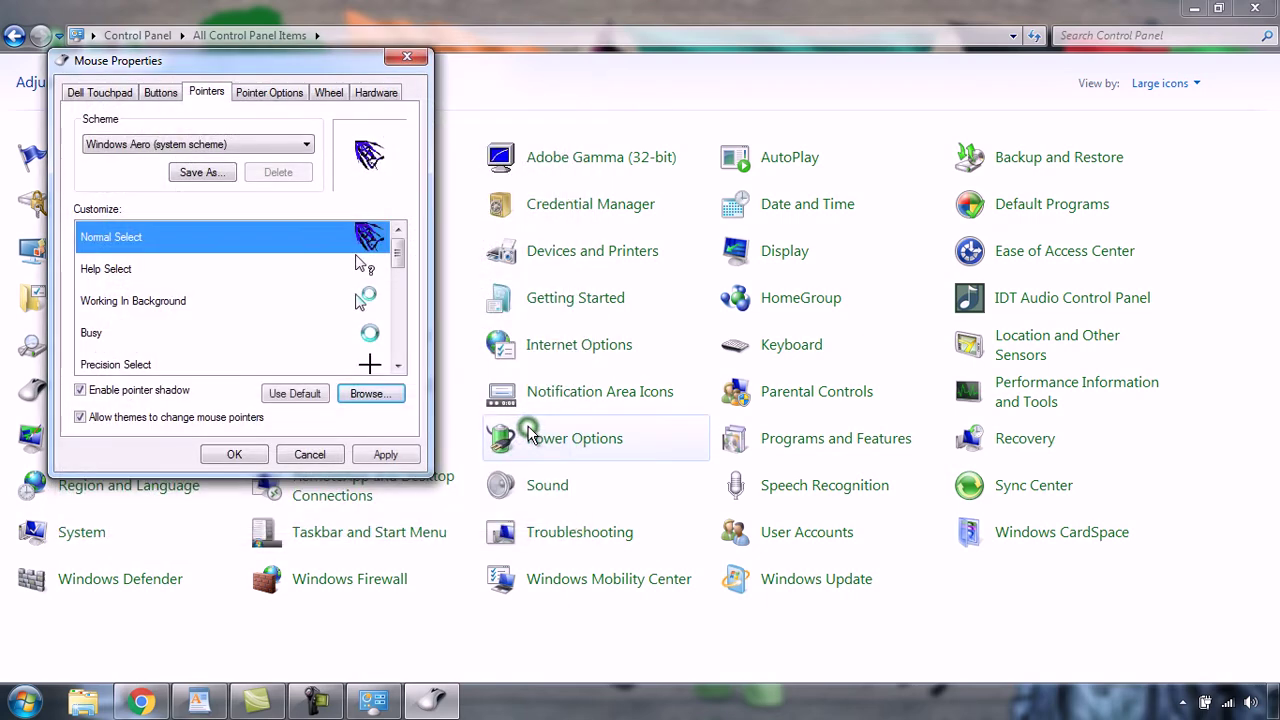
click(386, 456)
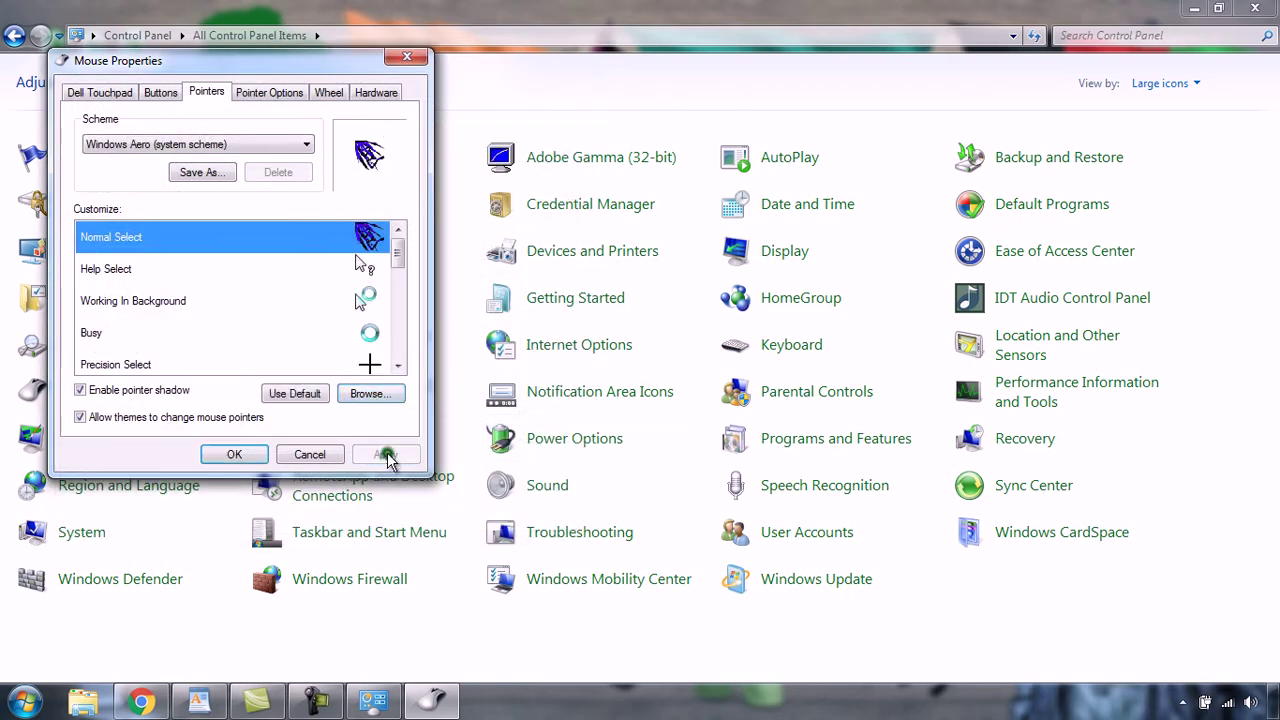
click(234, 454)
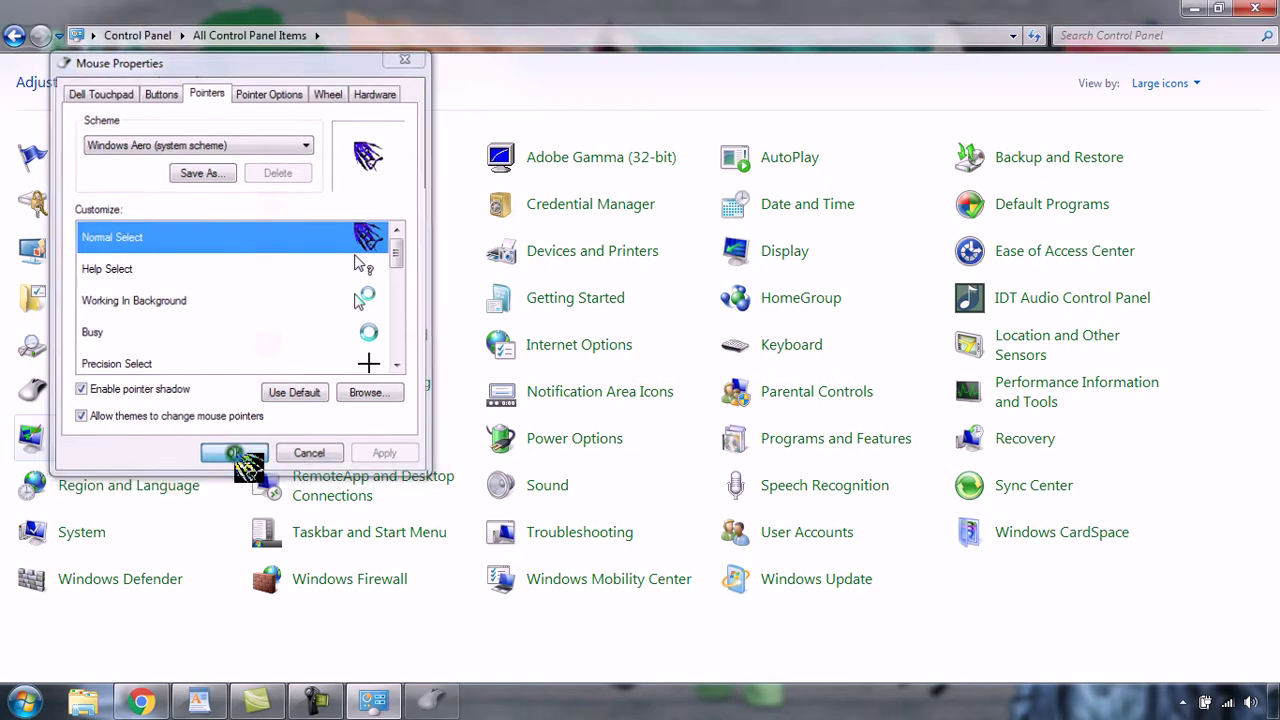
Switch Control Panel back to the Category view and minimize its window.
click(1190, 84)
click(1195, 105)
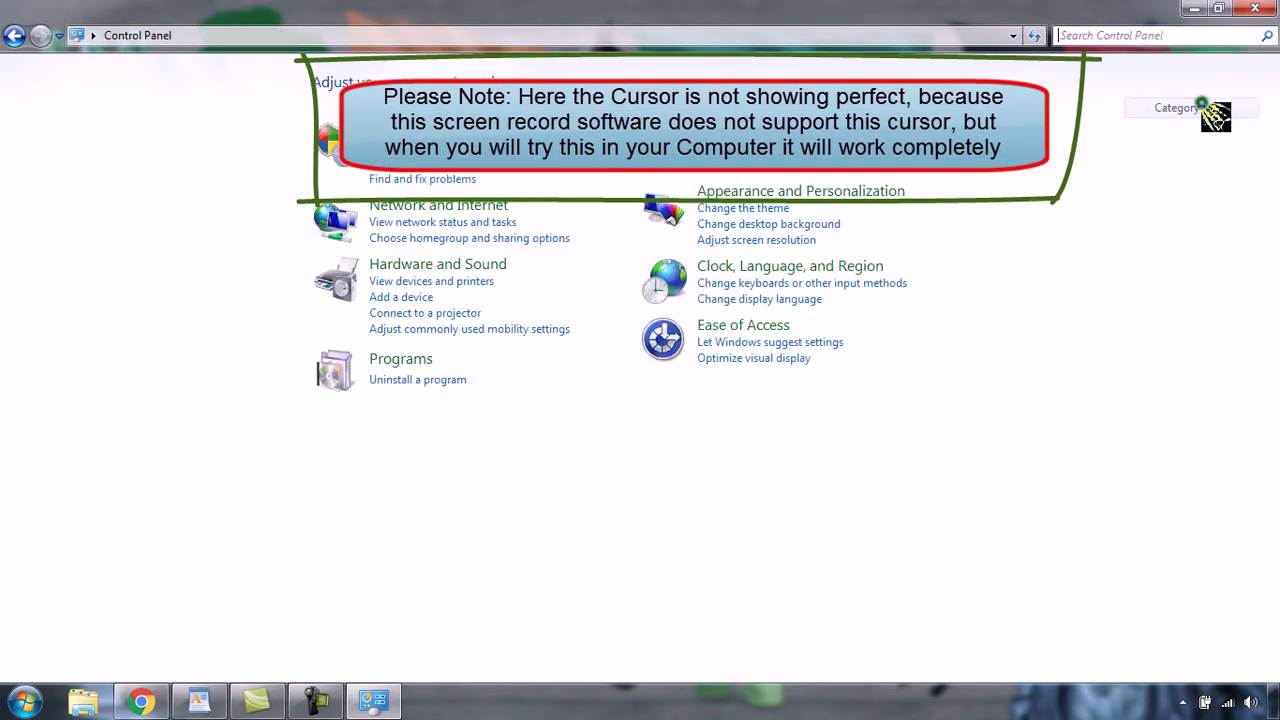
click(1190, 10)
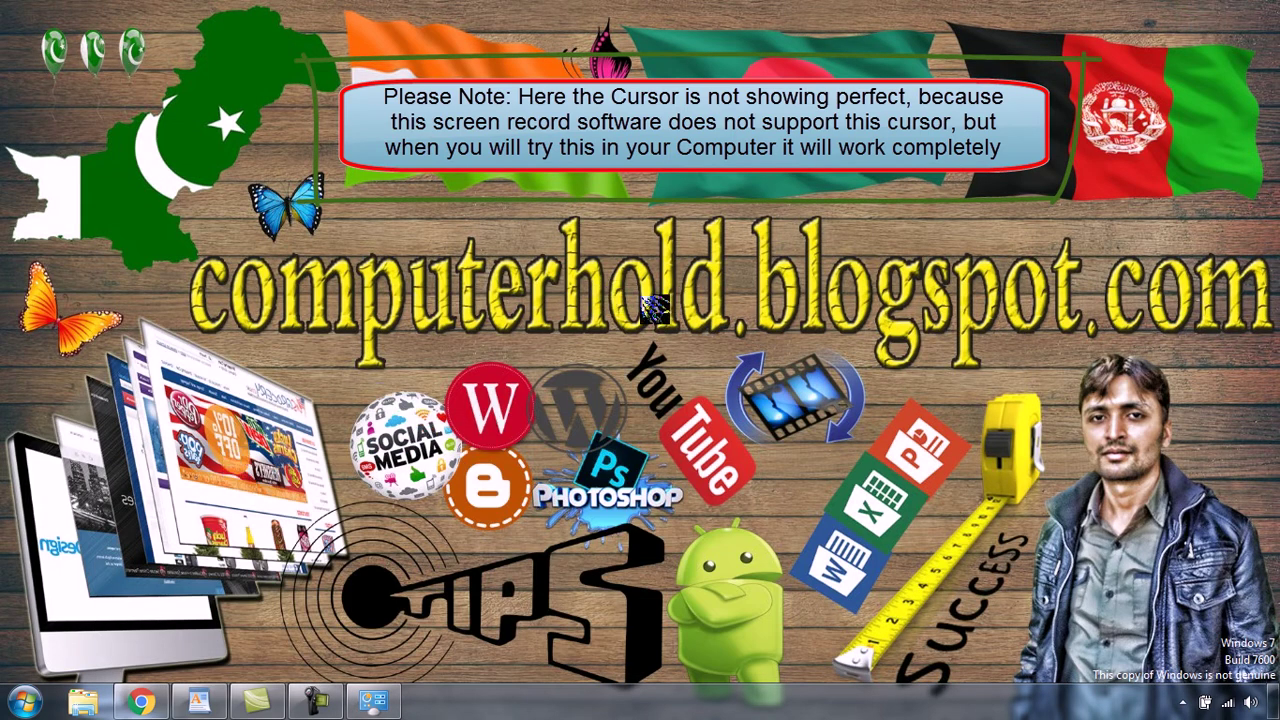
In the WordPad document, add the line "so in this way you can change your cursor" below the existing text.
click(207, 703)
click(400, 577)
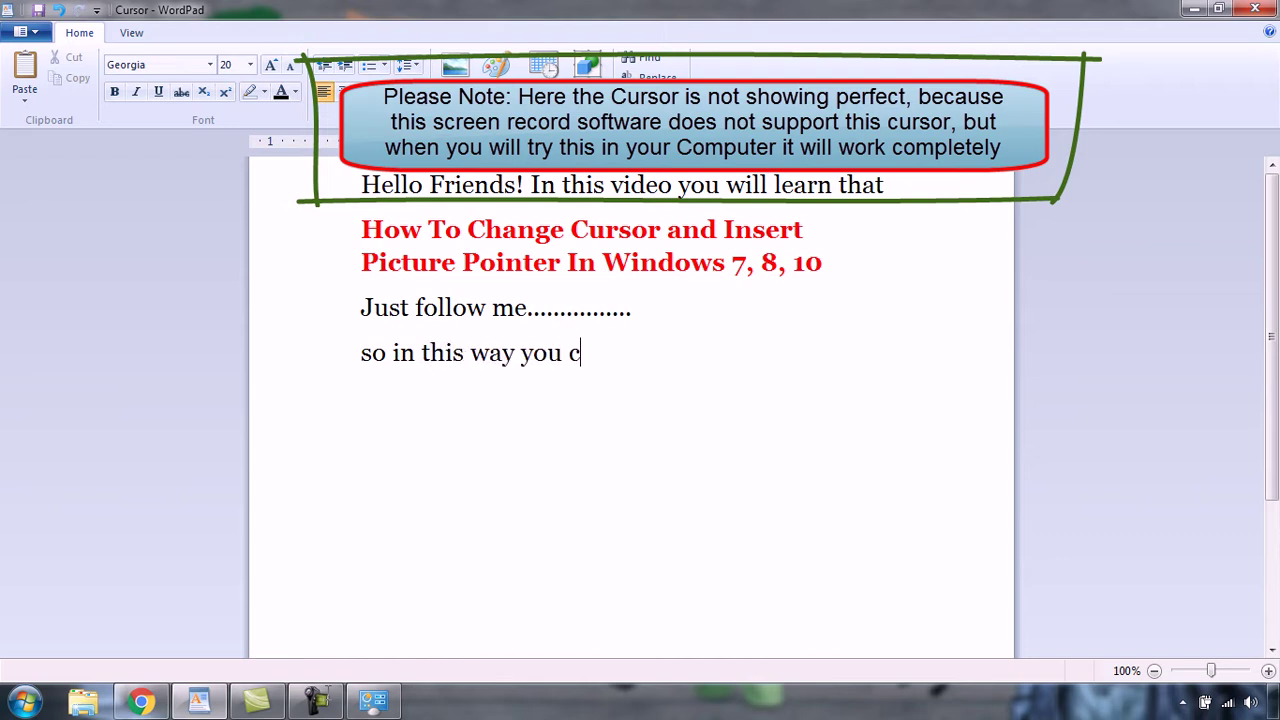
text(change your cursor)
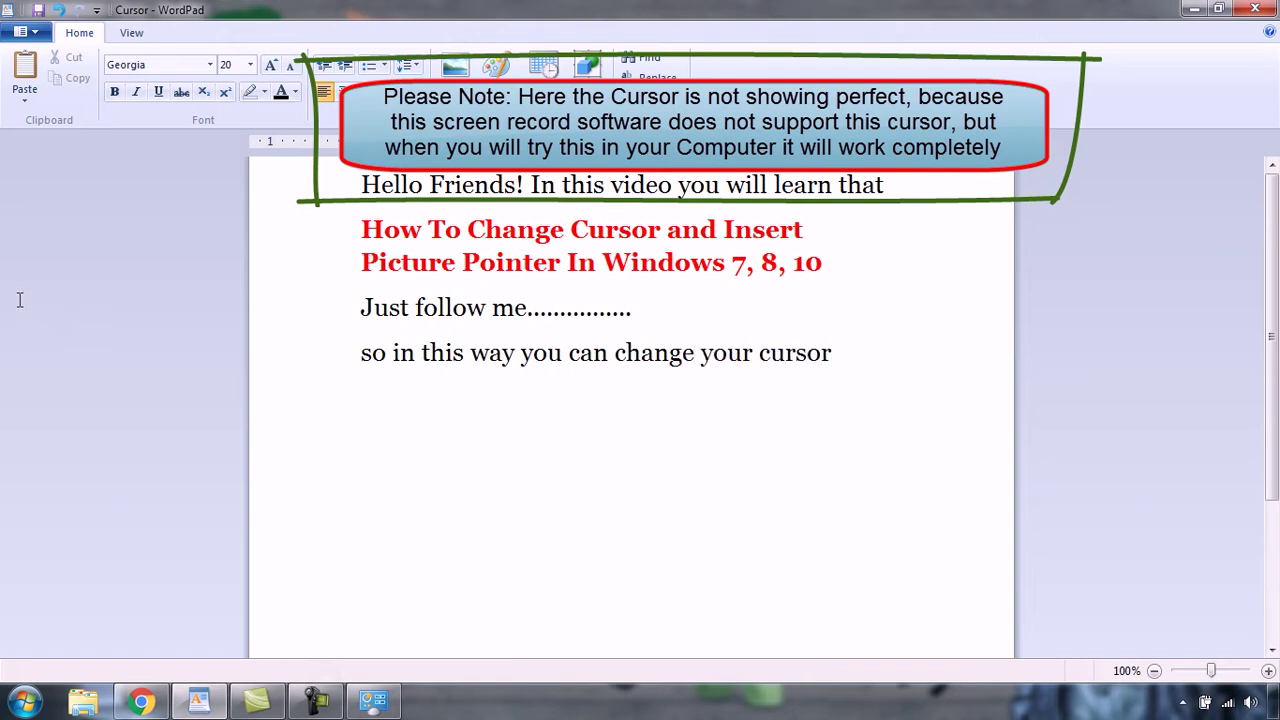
Add a new paragraph reading "and now i will show you that how you can create you own cursor".
key(Return)
text(and now i will s)
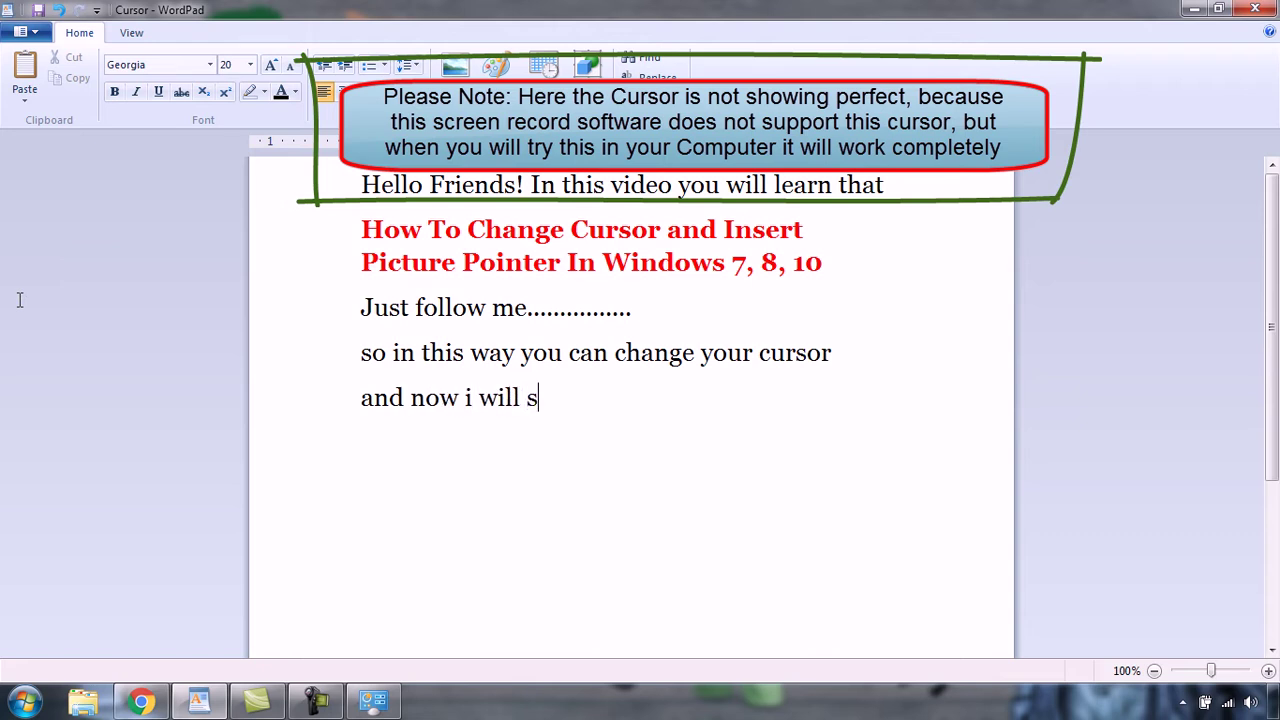
text(how you that how )
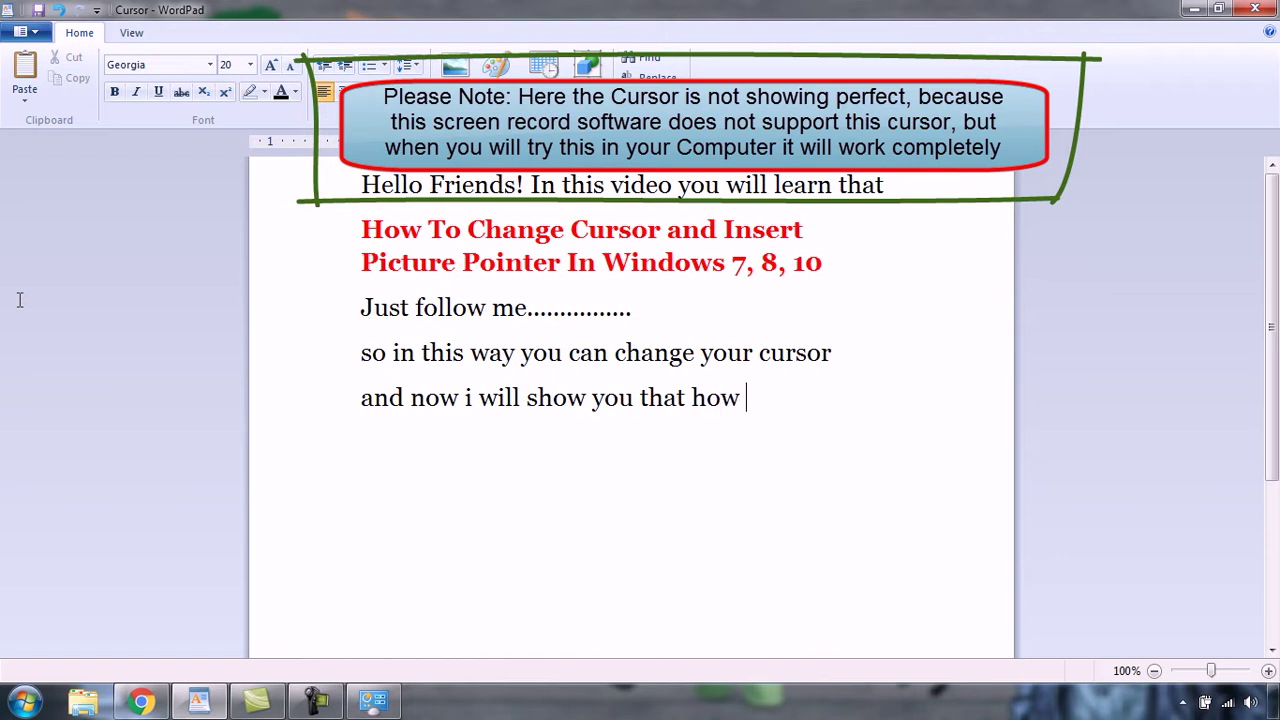
text(you can create you own cursor)
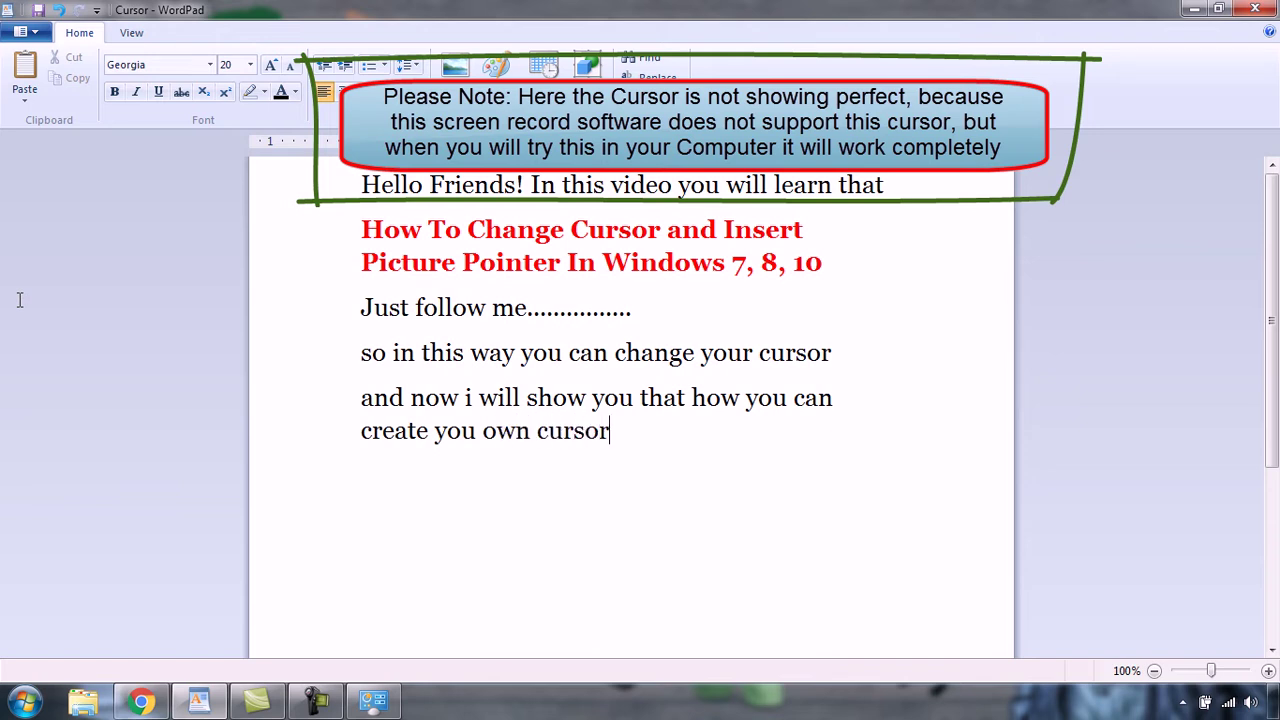
Complete the last paragraph with "and change your picture into a cursor," and add the line "so just follow me............" below it.
text(and change you )
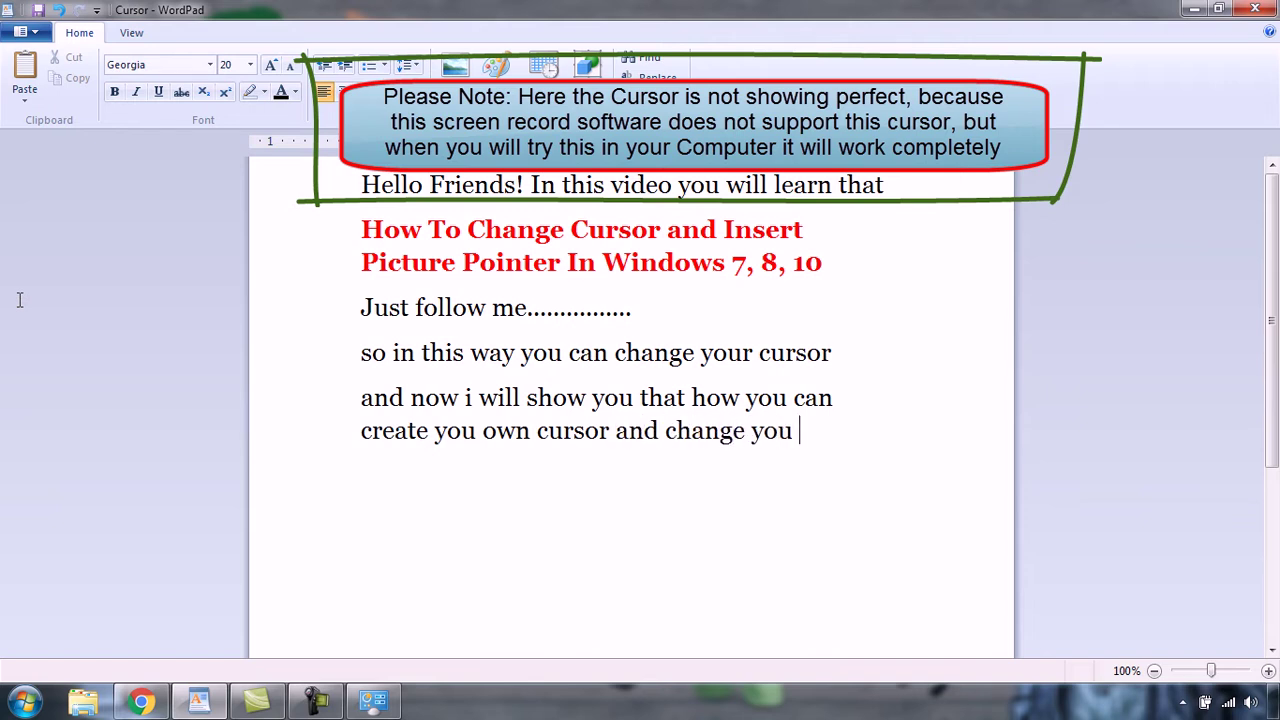
text( picture into a cursor,)
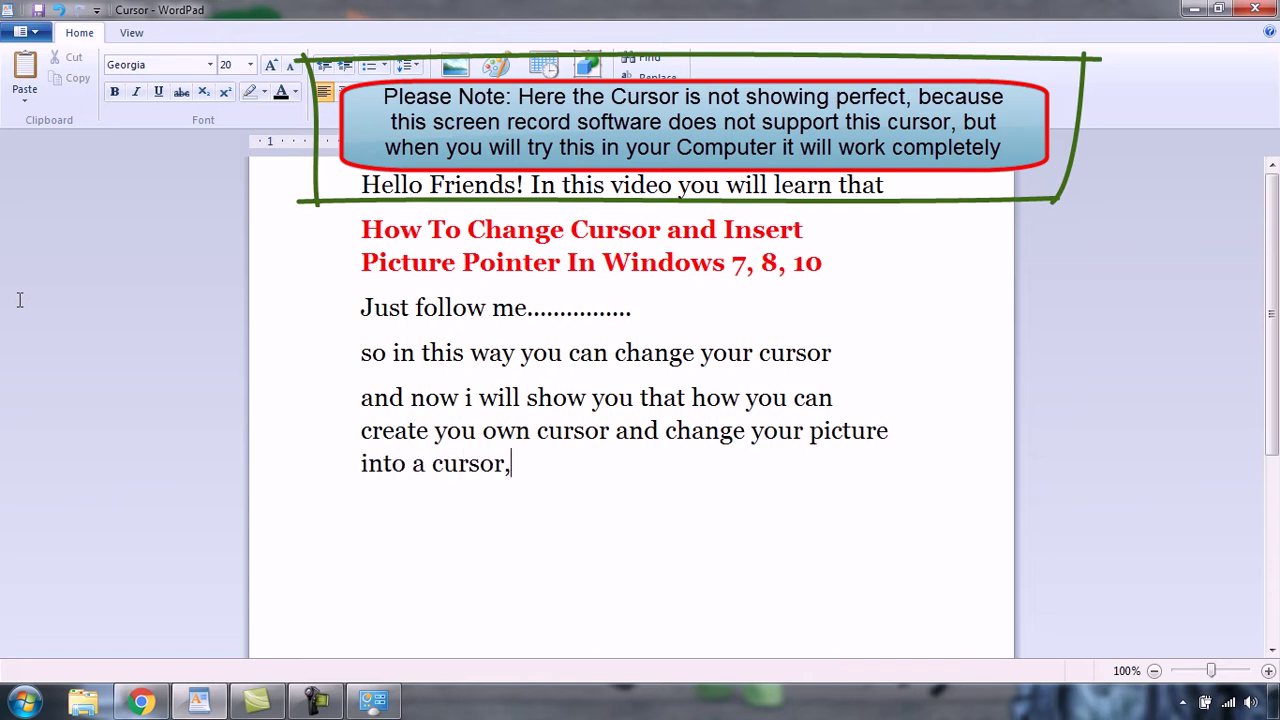
key(Return)
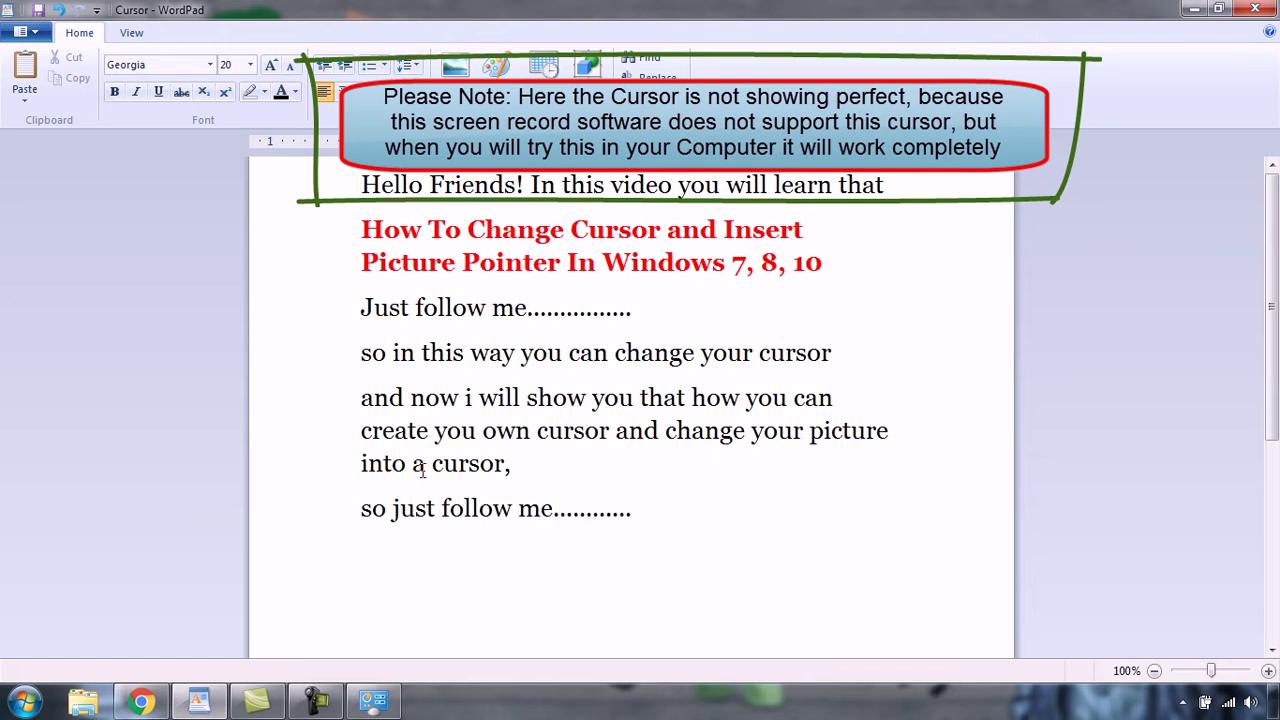
click(266, 528)
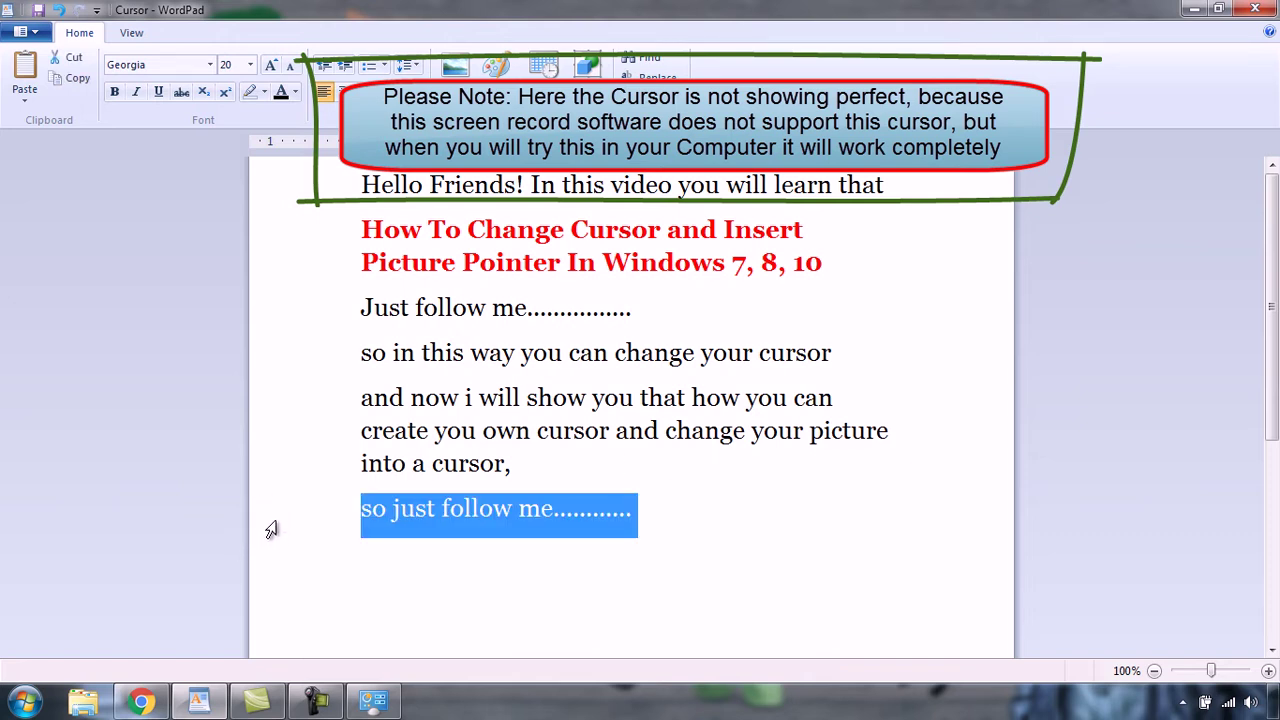
click(489, 570)
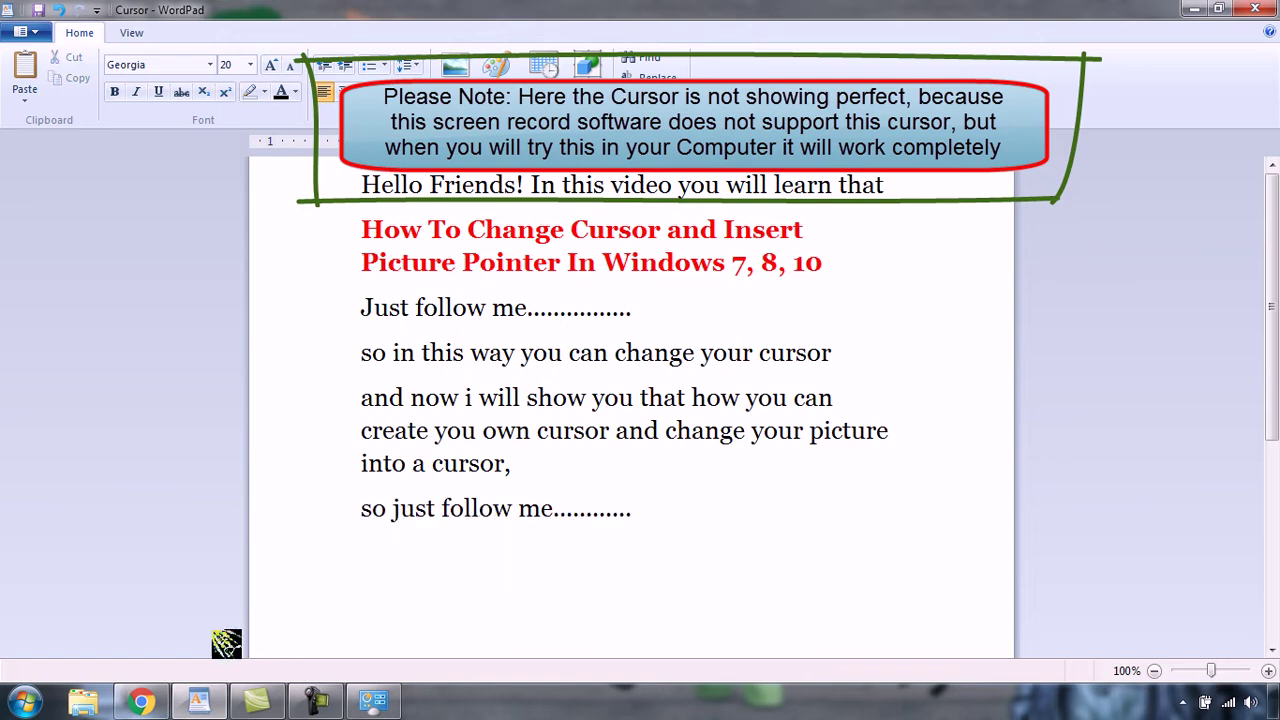
Switch to Chrome and go to google.com.
click(142, 701)
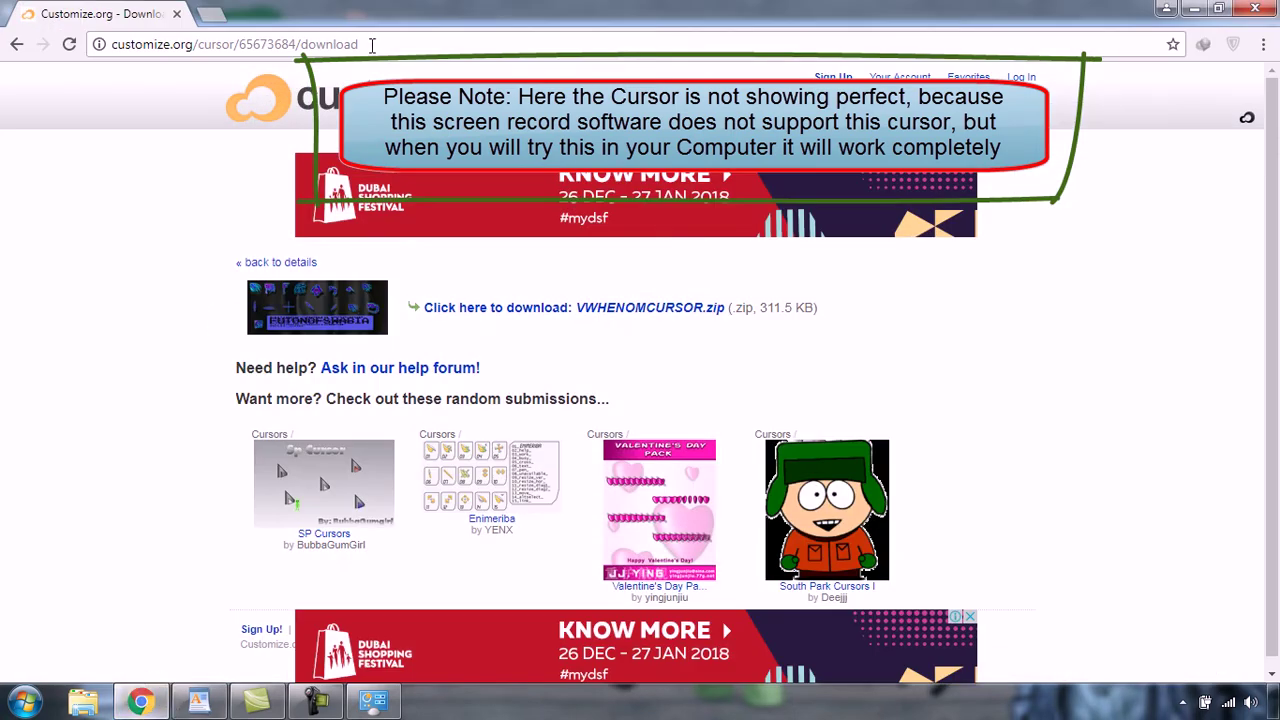
click(371, 44)
text(google.com)
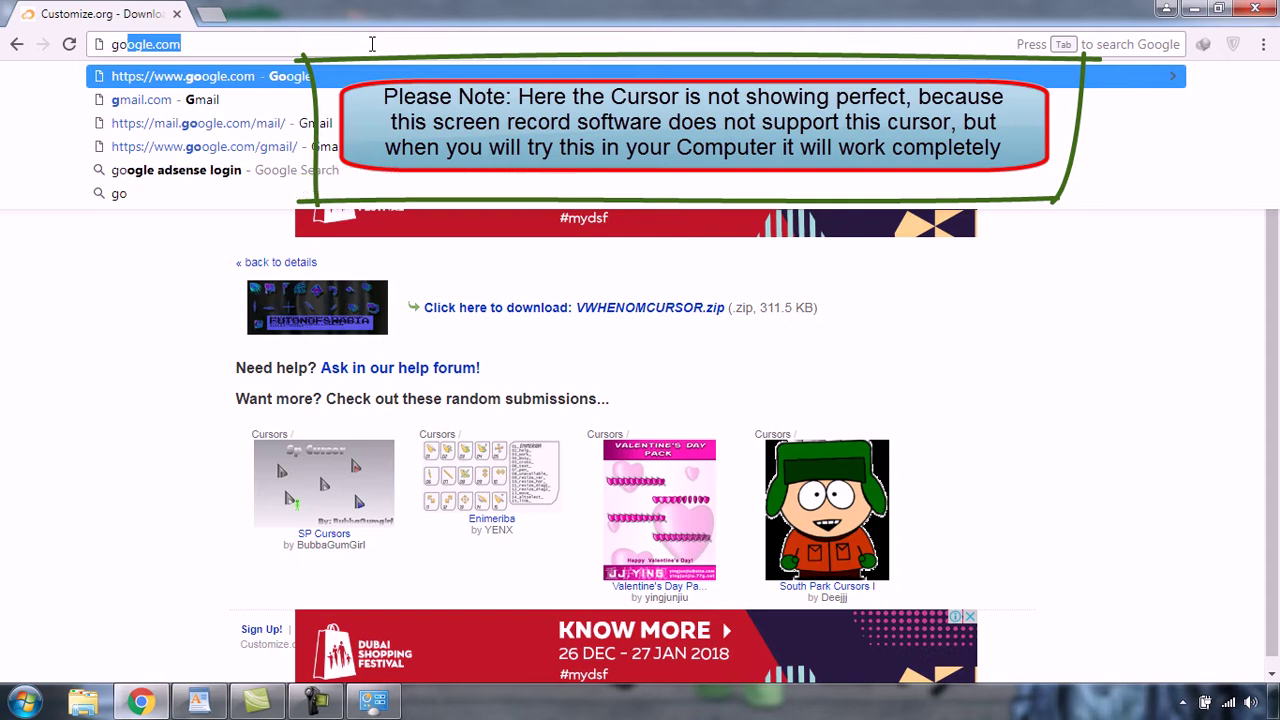
key(Return)
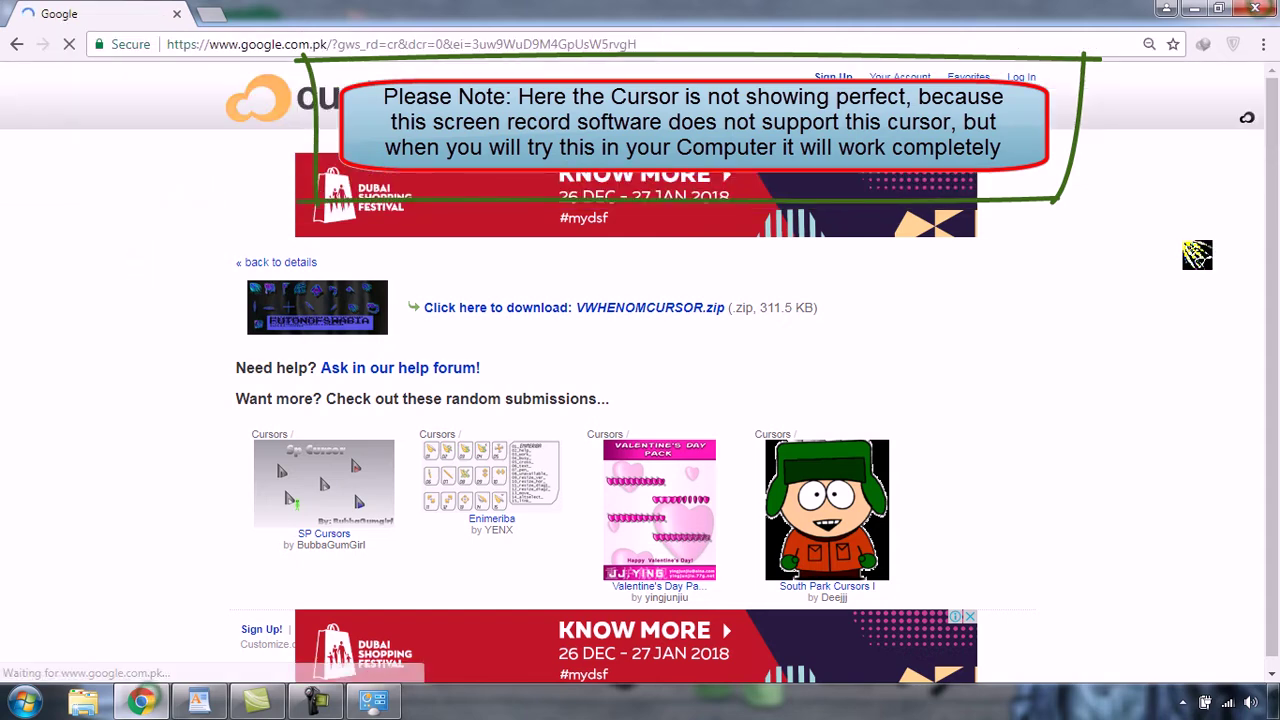
text(cursor.cc)
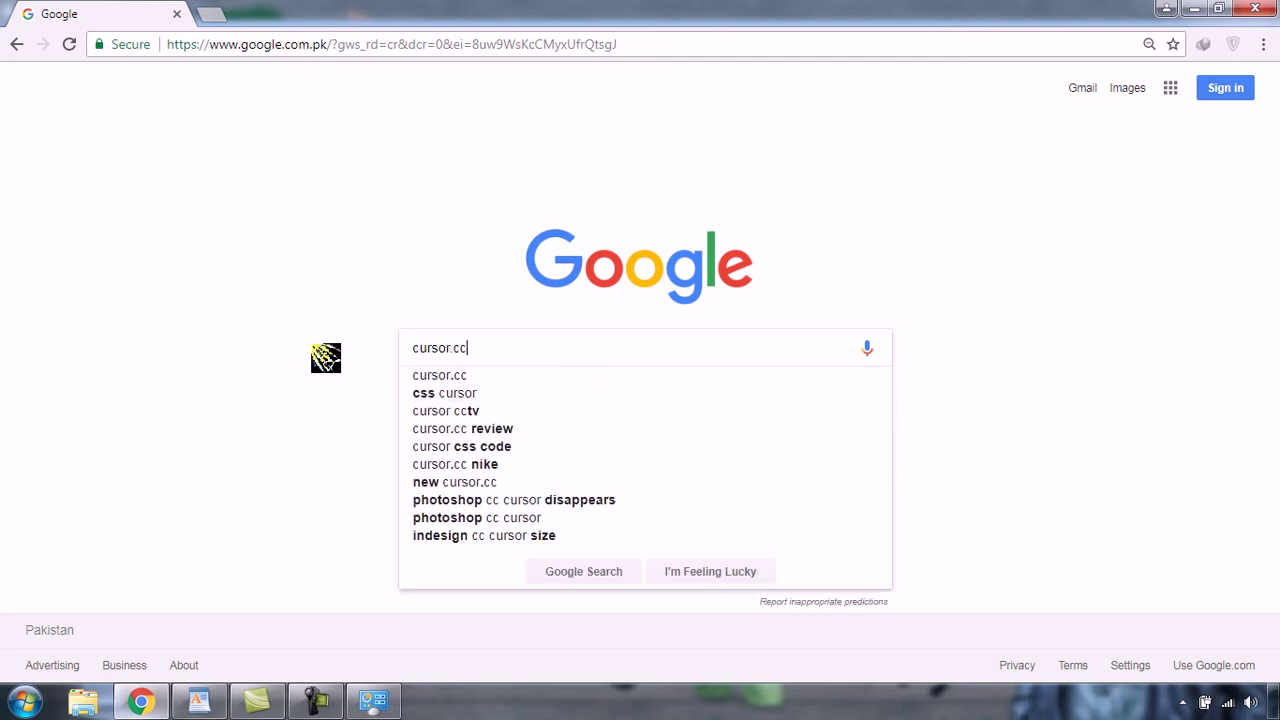
key(Return)
drag(188, 98, 140, 99)
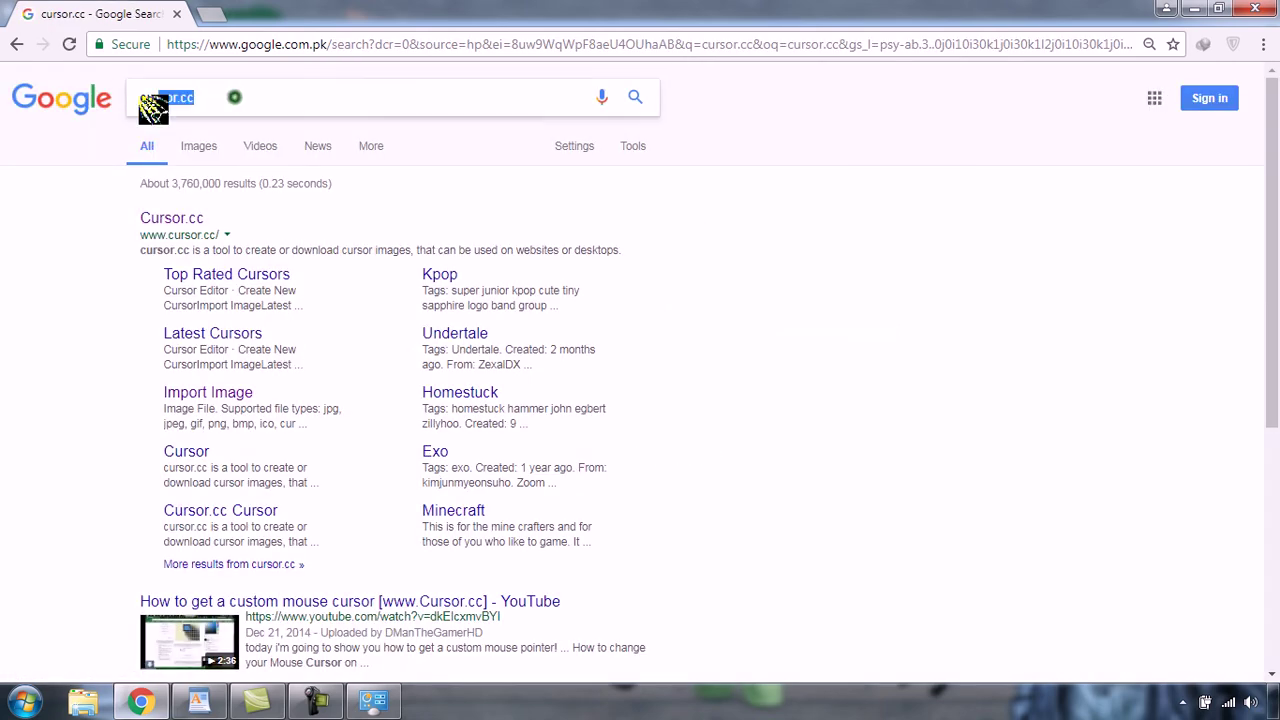
click(169, 219)
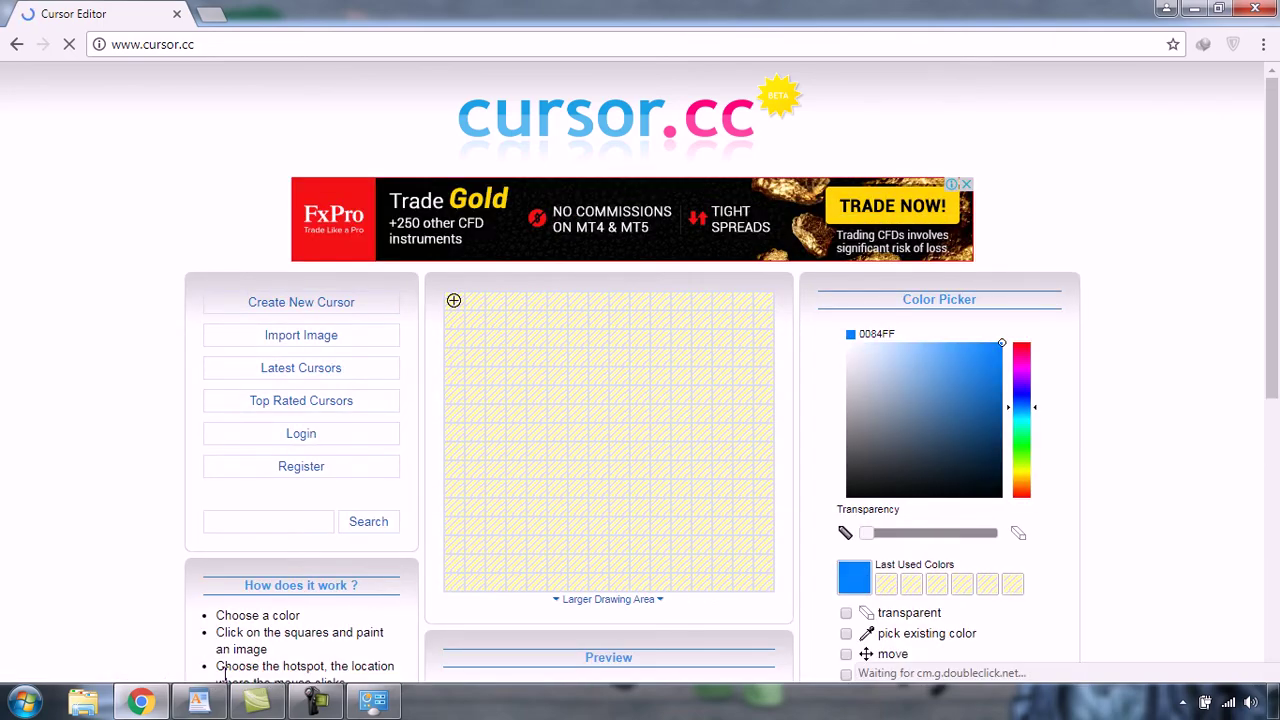
In the WordPad document, add the line "in this box you can create your own cursor which you want".
click(203, 699)
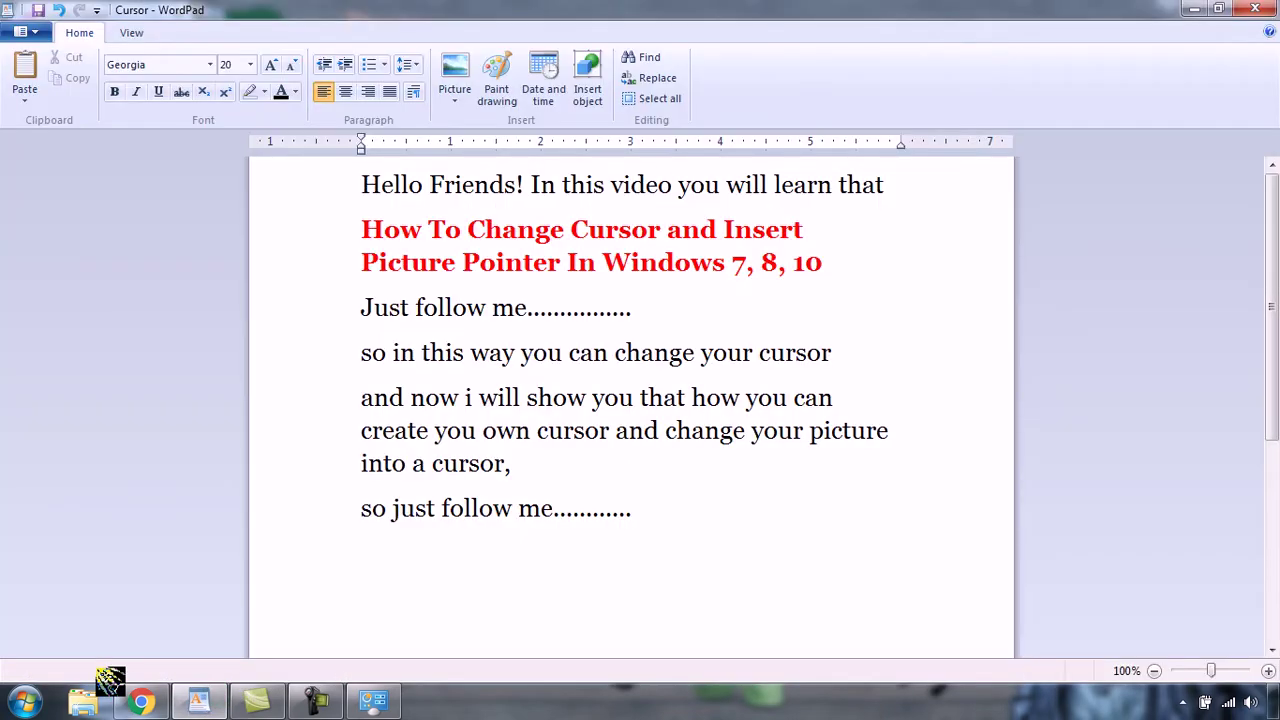
text(this box you can create your own curso)
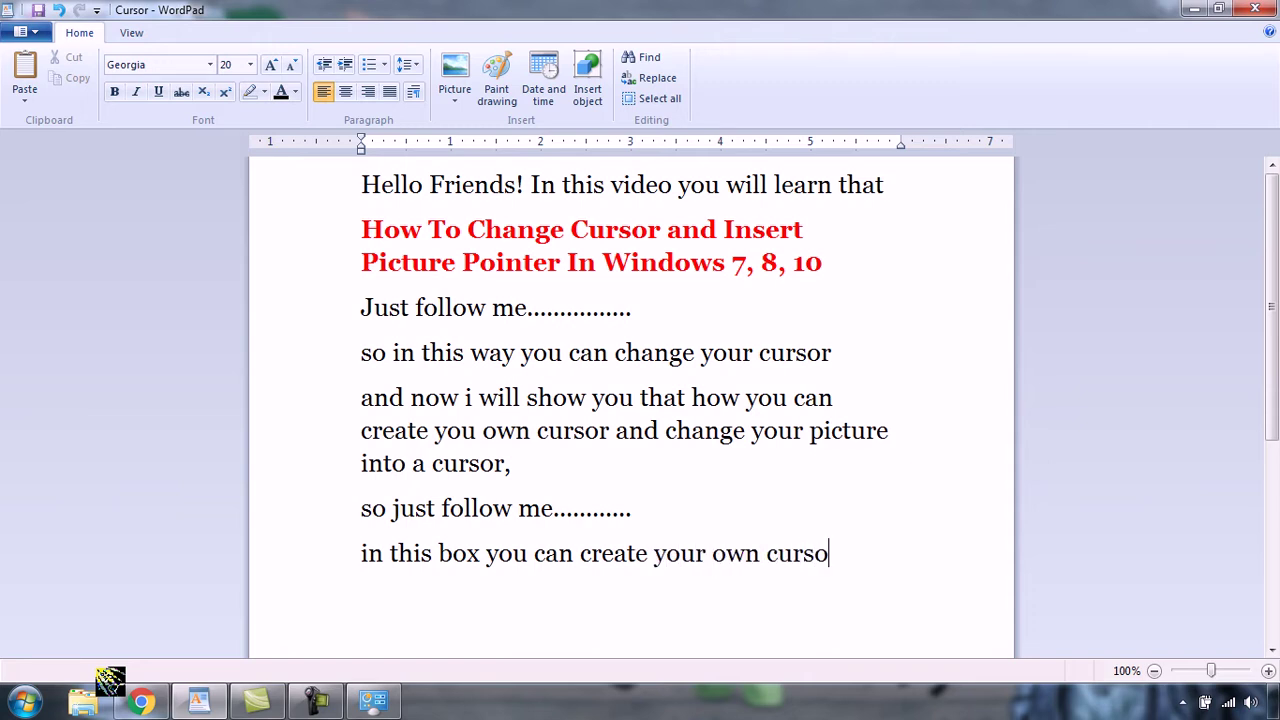
text(hich you want)
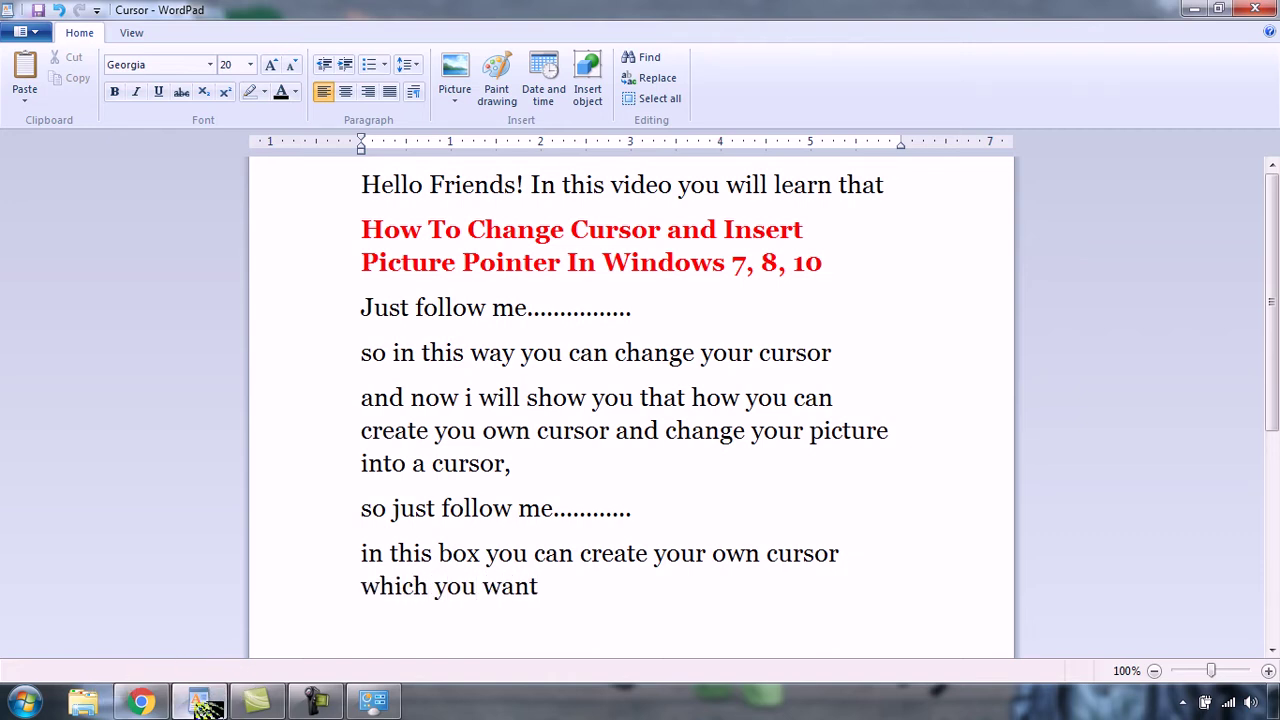
Switch back to the Chrome cursor editor and paint a blue letter Z in color 0084FF on the drawing grid.
mouse_move(228, 690)
click(141, 700)
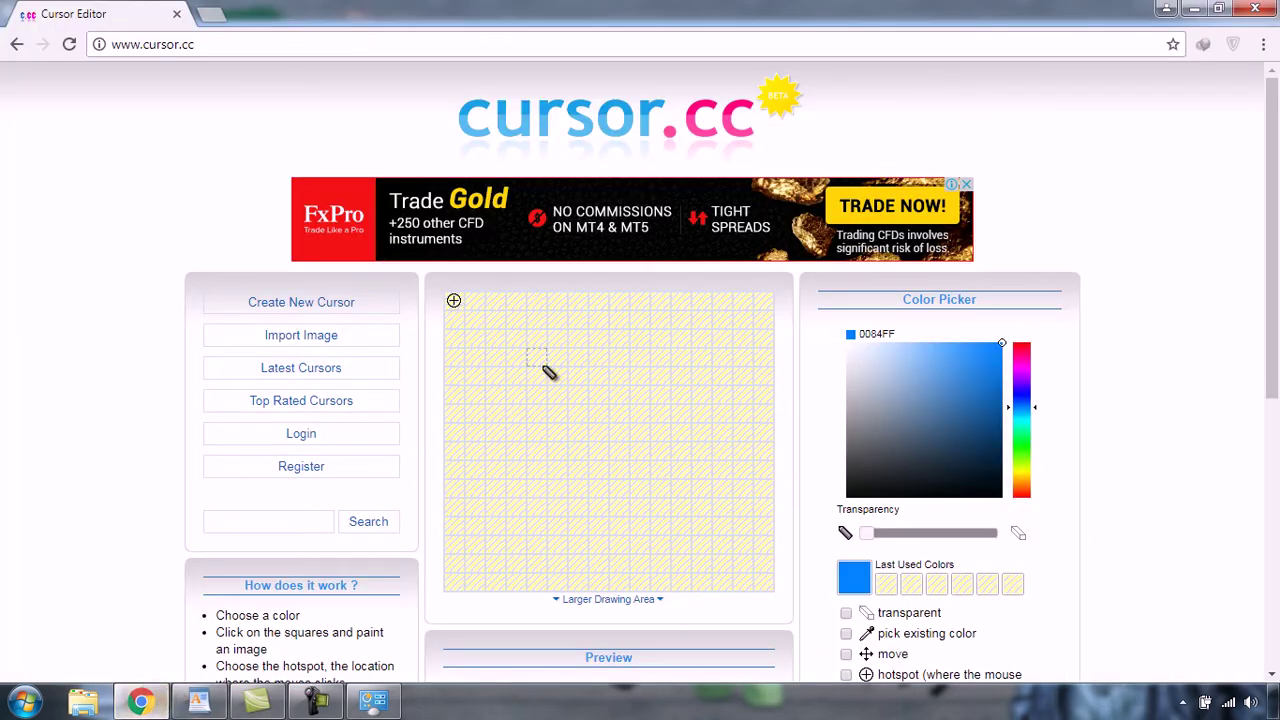
mouse_move(516, 324)
mouse_down()
mouse_move(526, 337)
mouse_move(700, 329)
mouse_move(697, 340)
mouse_move(580, 346)
mouse_up()
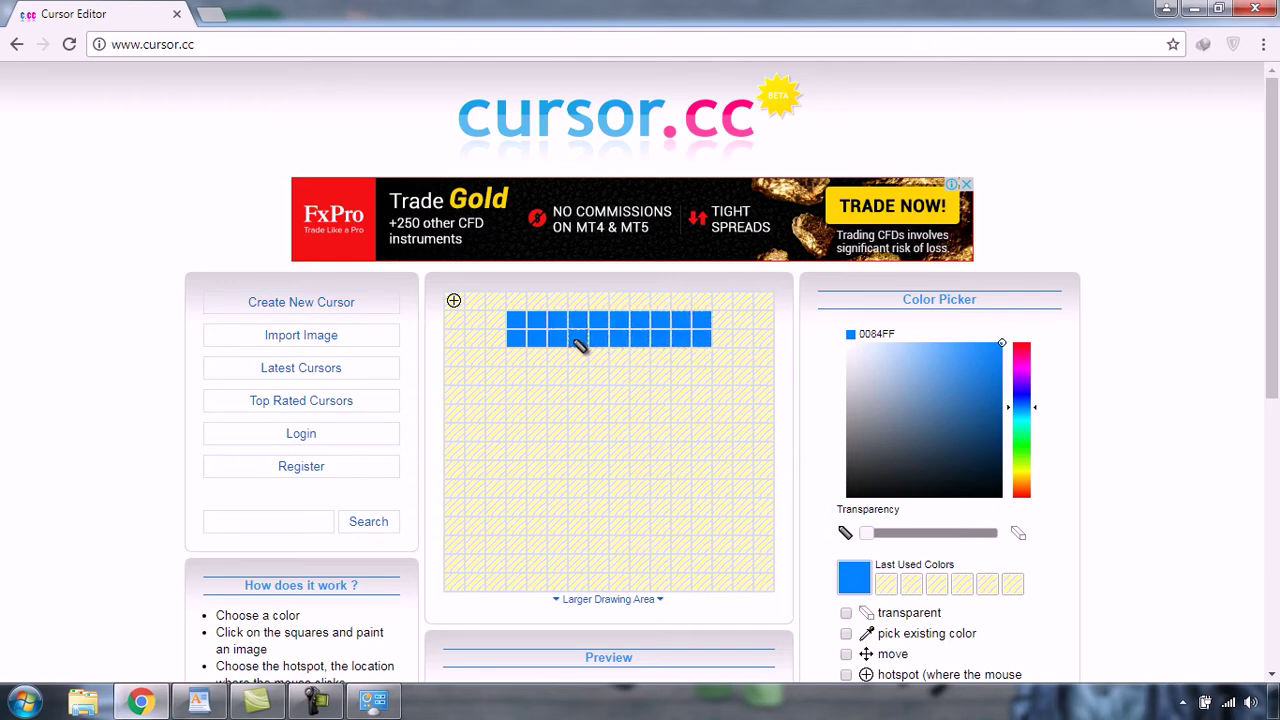
mouse_move(690, 358)
mouse_down()
mouse_move(517, 506)
mouse_move(512, 528)
mouse_move(503, 494)
mouse_up()
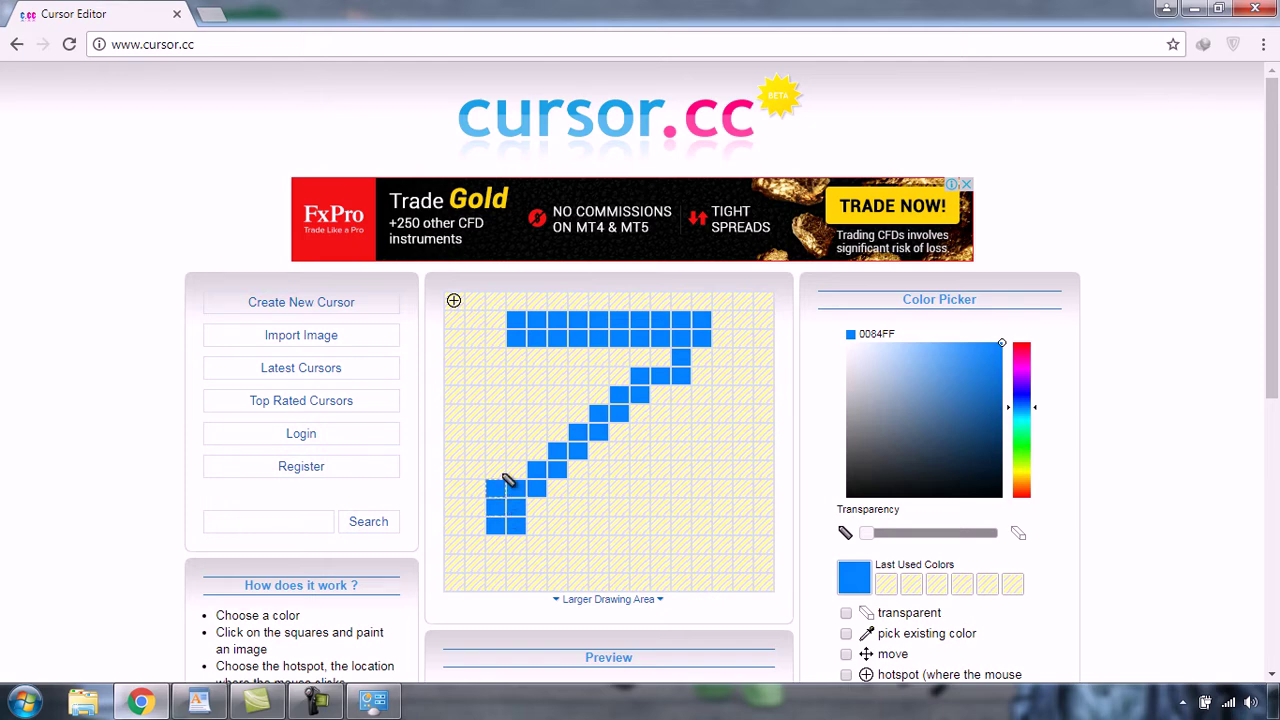
mouse_move(510, 320)
mouse_down()
mouse_move(494, 320)
mouse_move(500, 354)
mouse_move(514, 357)
mouse_up()
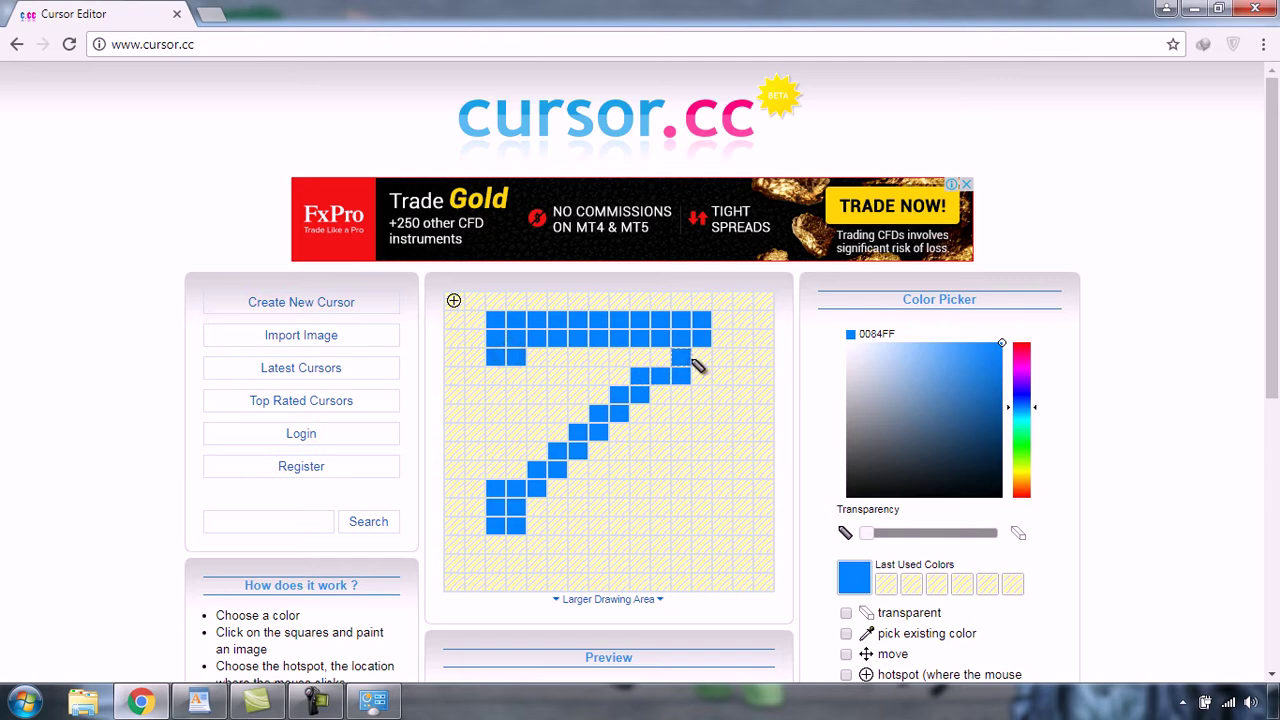
mouse_move(698, 362)
mouse_down()
mouse_move(663, 371)
mouse_move(666, 400)
mouse_move(534, 514)
mouse_move(700, 512)
mouse_move(689, 497)
mouse_move(703, 523)
mouse_move(560, 528)
mouse_up()
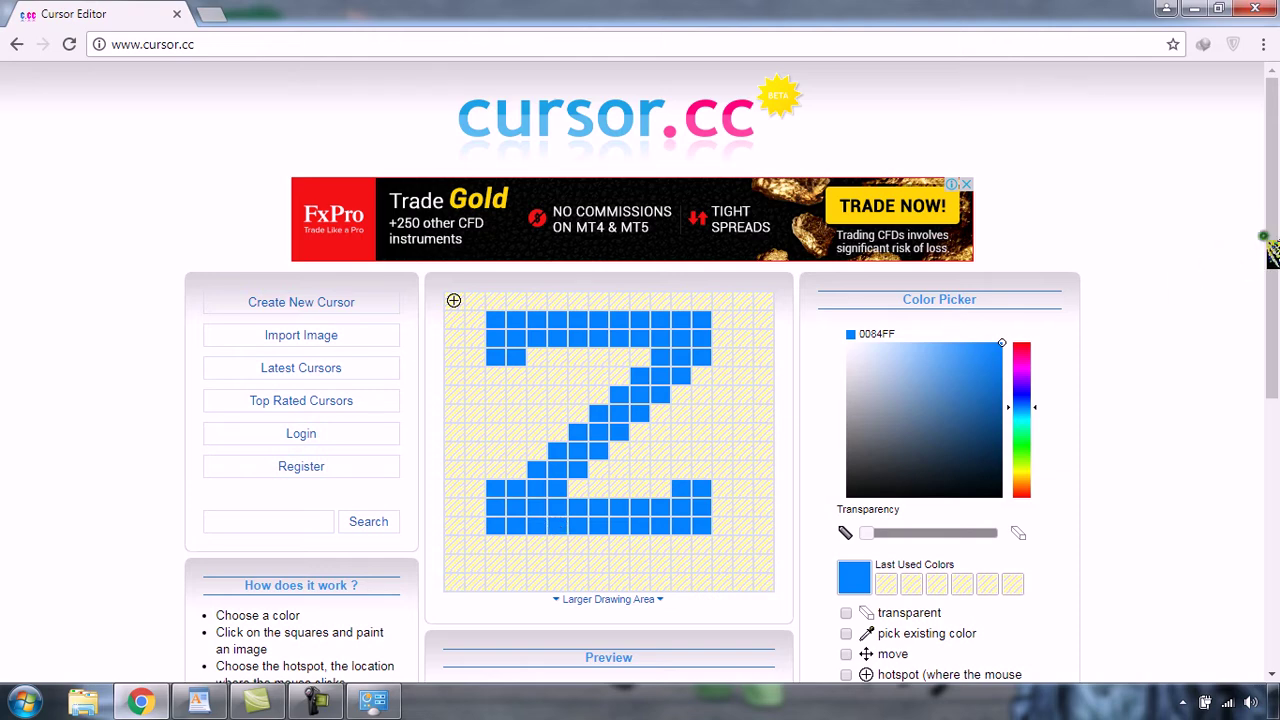
Preview the drawn Z cursor at original size with Example 2 and Example 1.
drag(1263, 238, 1278, 330)
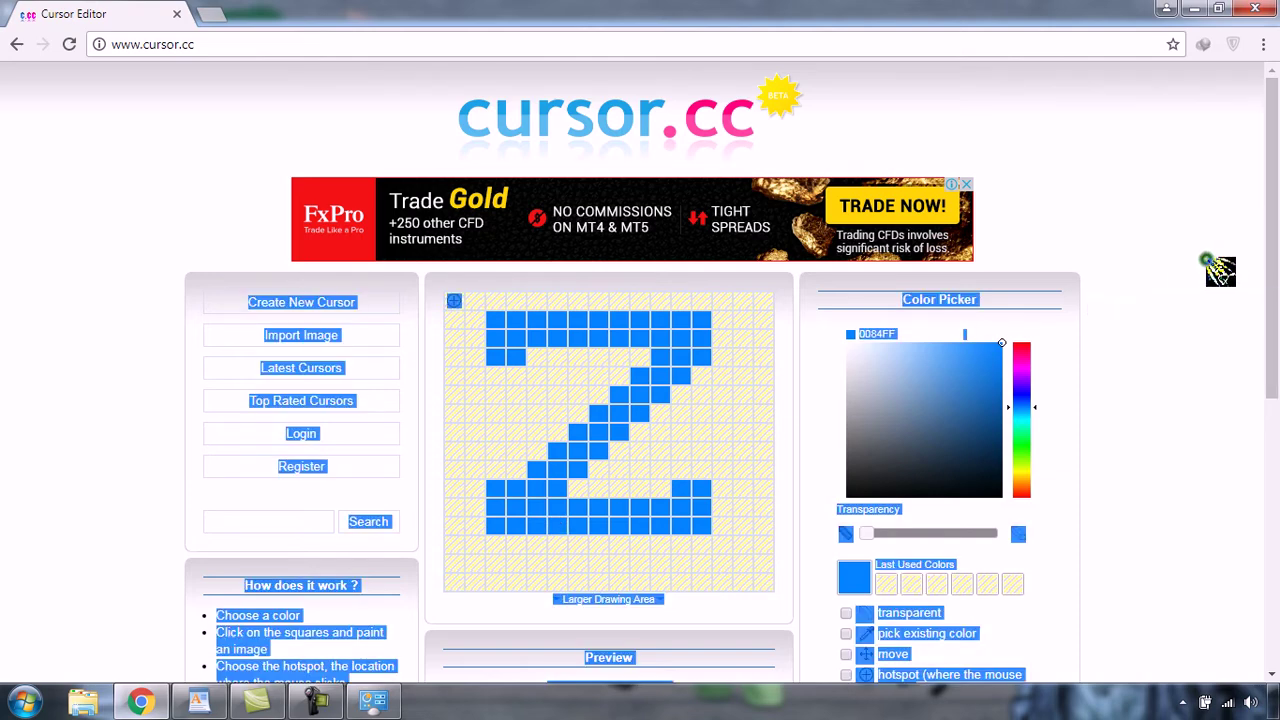
drag(1277, 265, 1277, 345)
click(1207, 340)
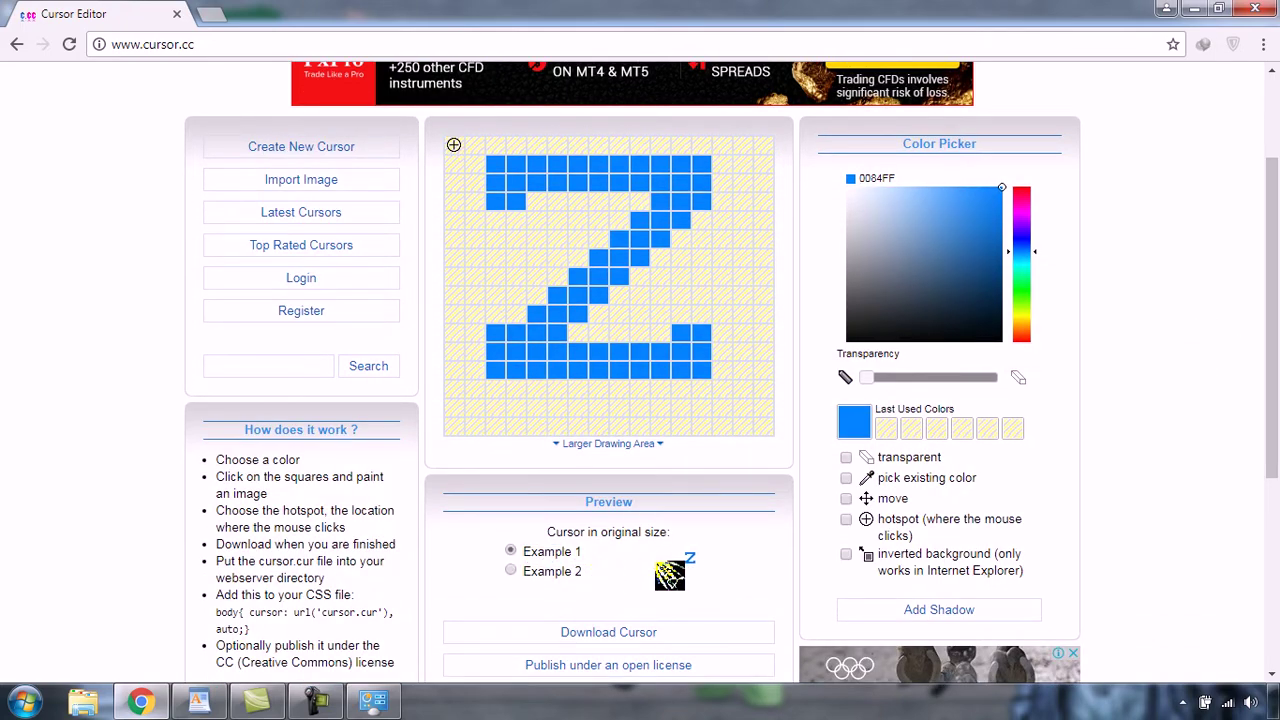
click(518, 571)
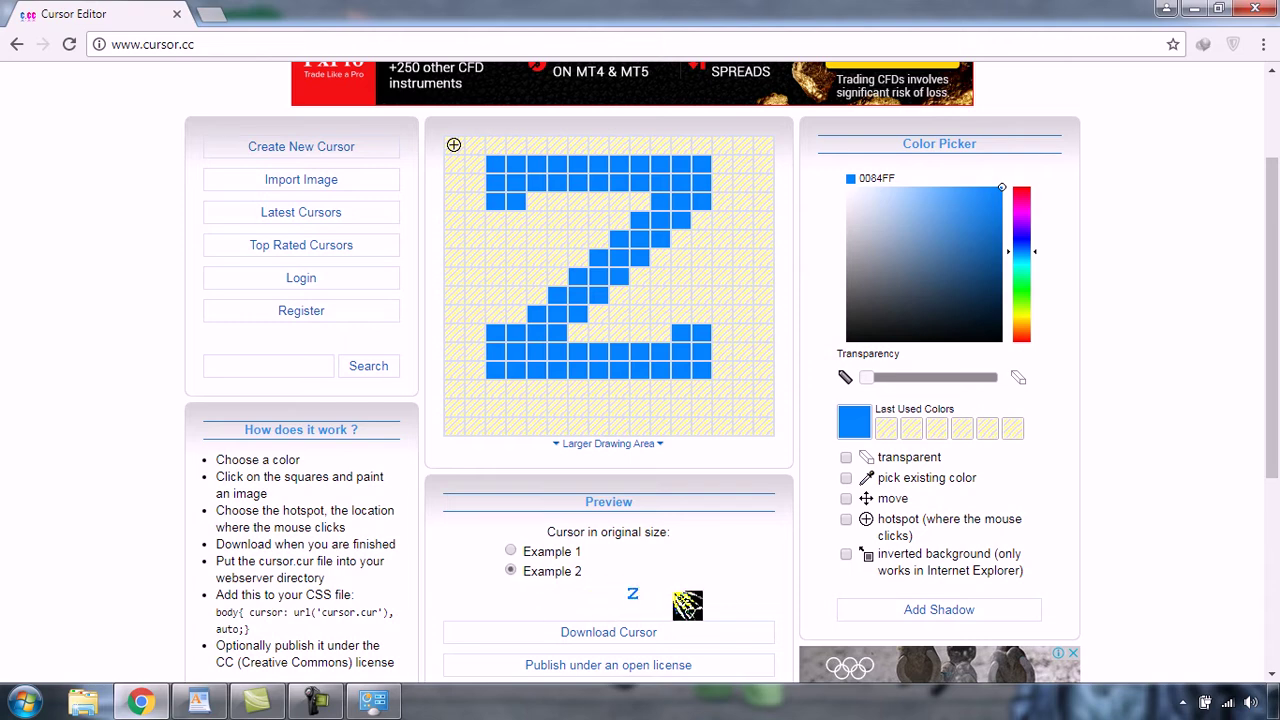
click(512, 551)
Thicken the Z's horizontal bars and diagonal with more blue squares, and preview the cursor with both examples.
mouse_move(675, 340)
mouse_down()
mouse_move(509, 326)
mouse_move(520, 294)
mouse_move(552, 288)
mouse_move(648, 200)
mouse_move(548, 300)
mouse_up()
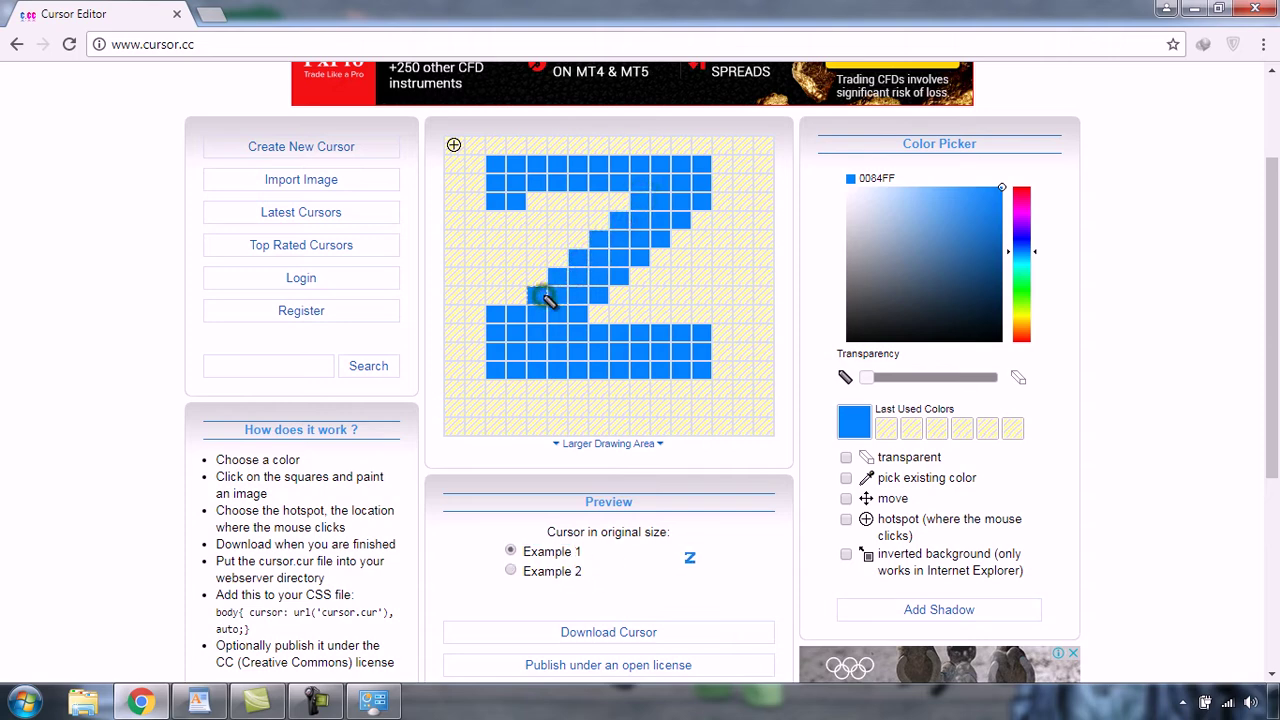
drag(546, 205, 622, 202)
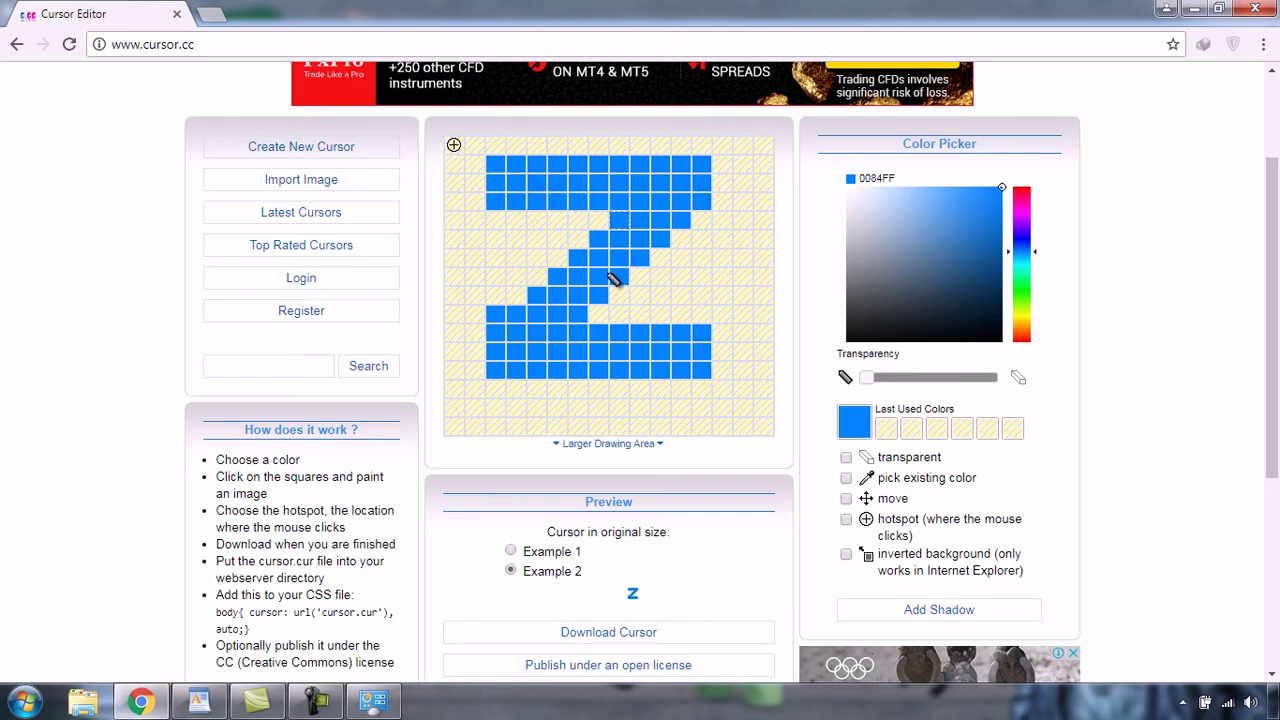
click(540, 553)
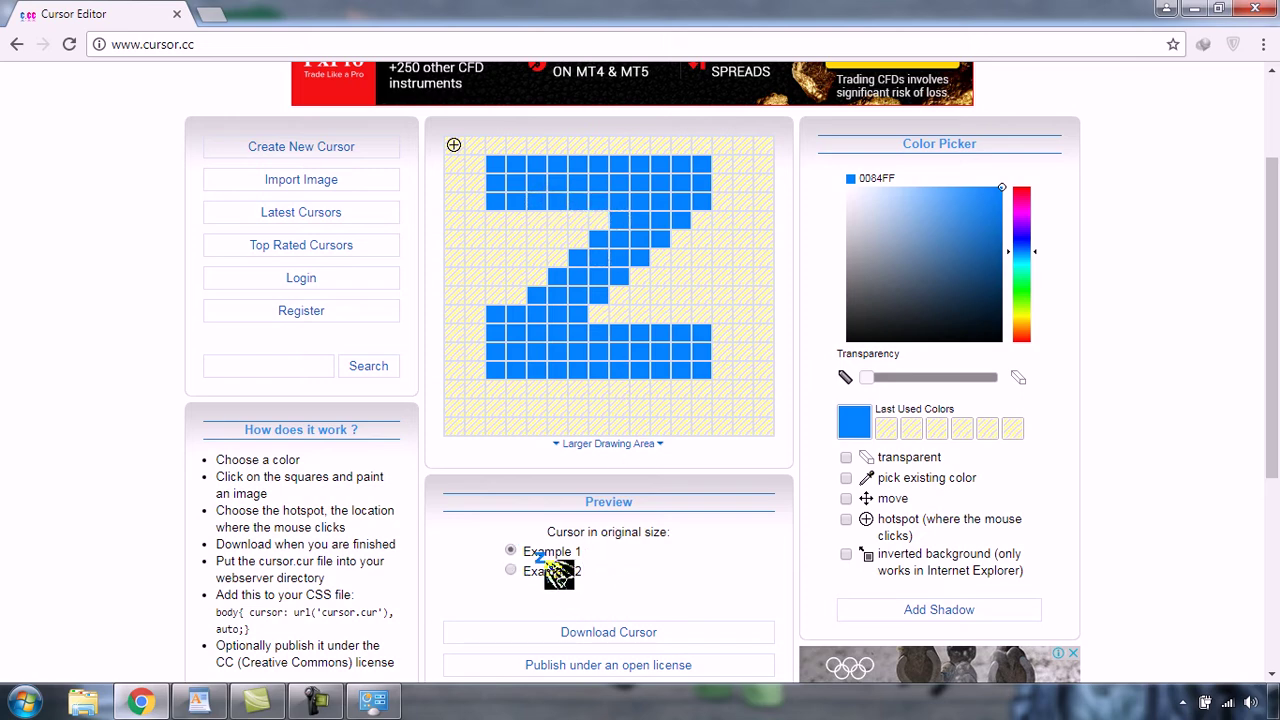
key(Down)
Download the Z cursor as cursor.cur and open the Downloads folder in Windows Explorer.
drag(1272, 318, 1272, 395)
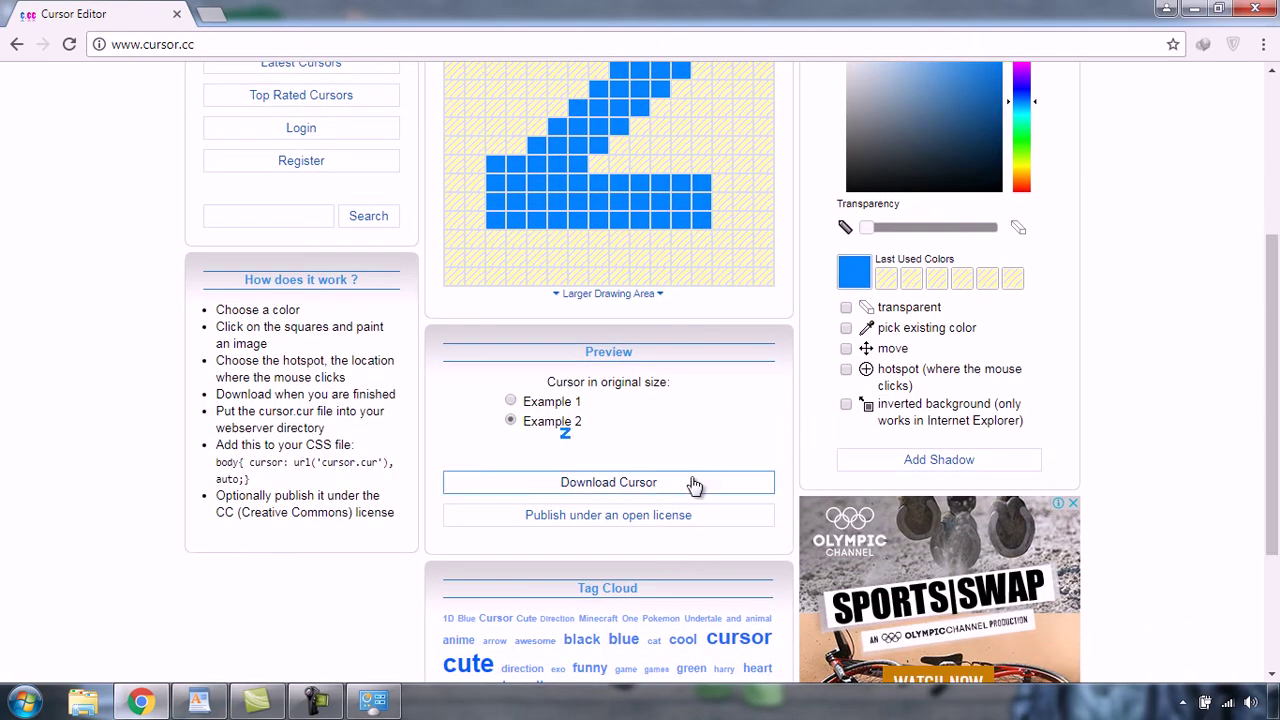
click(596, 489)
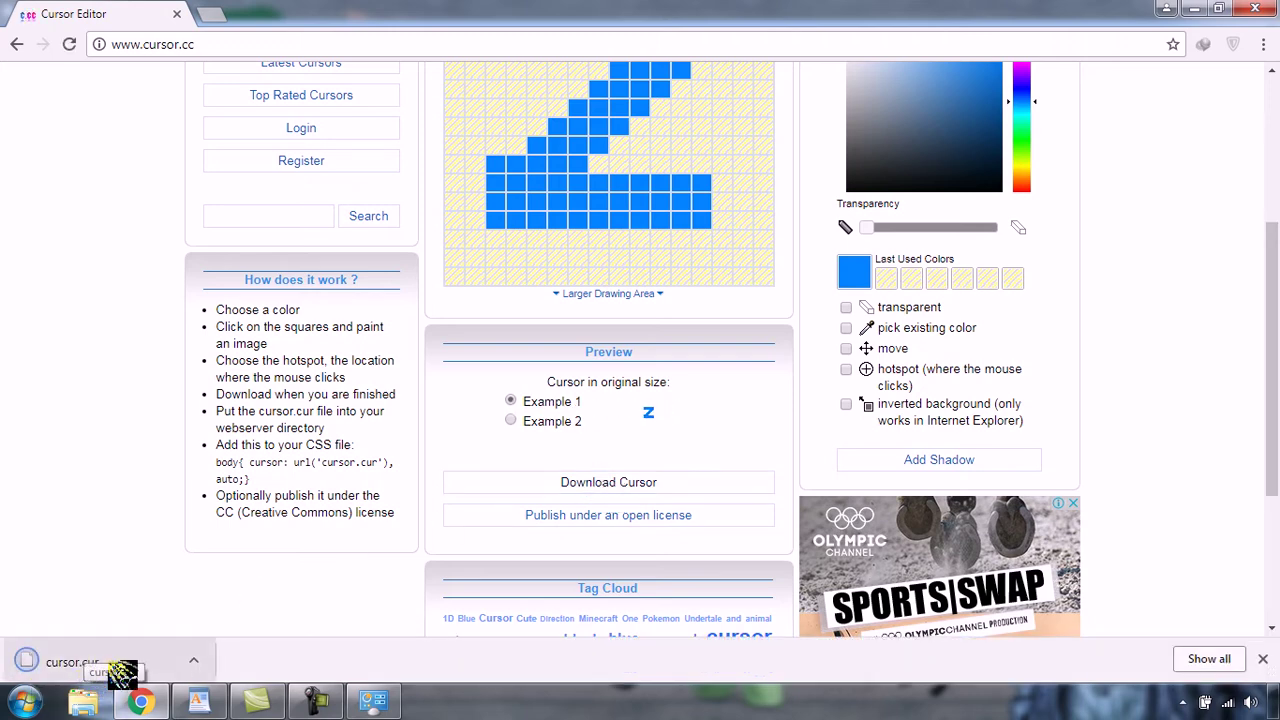
click(92, 700)
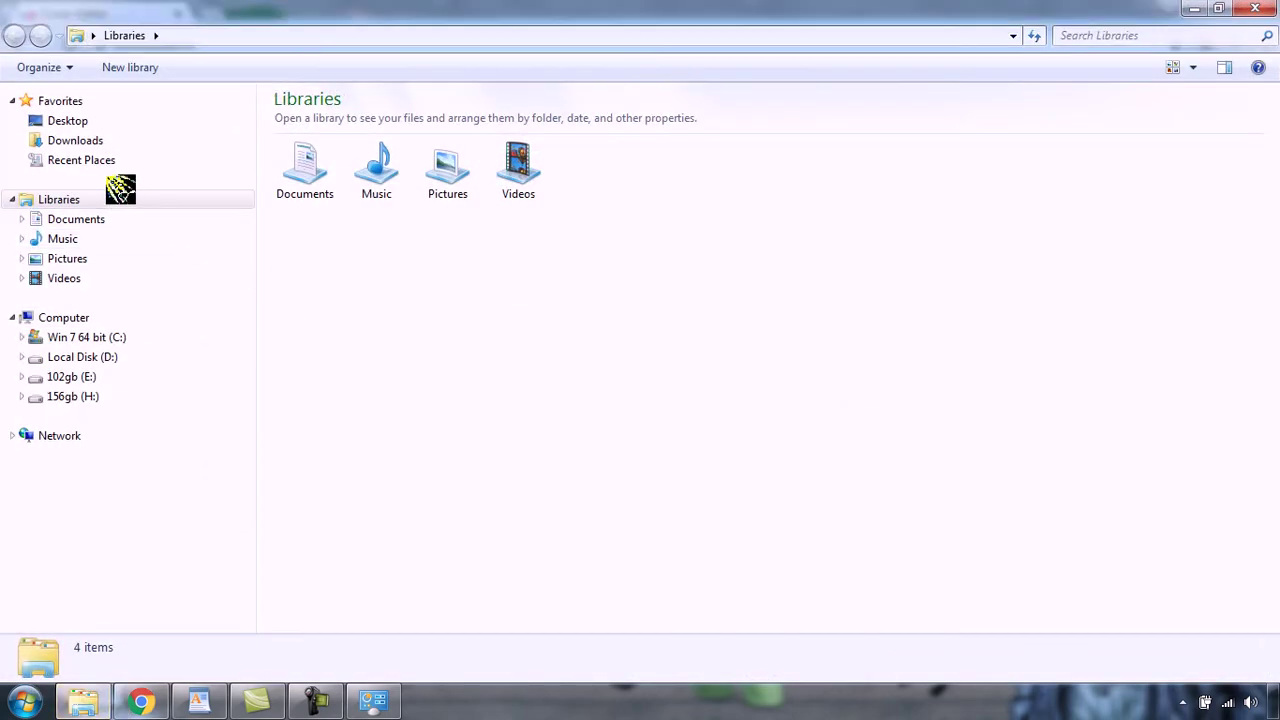
click(90, 141)
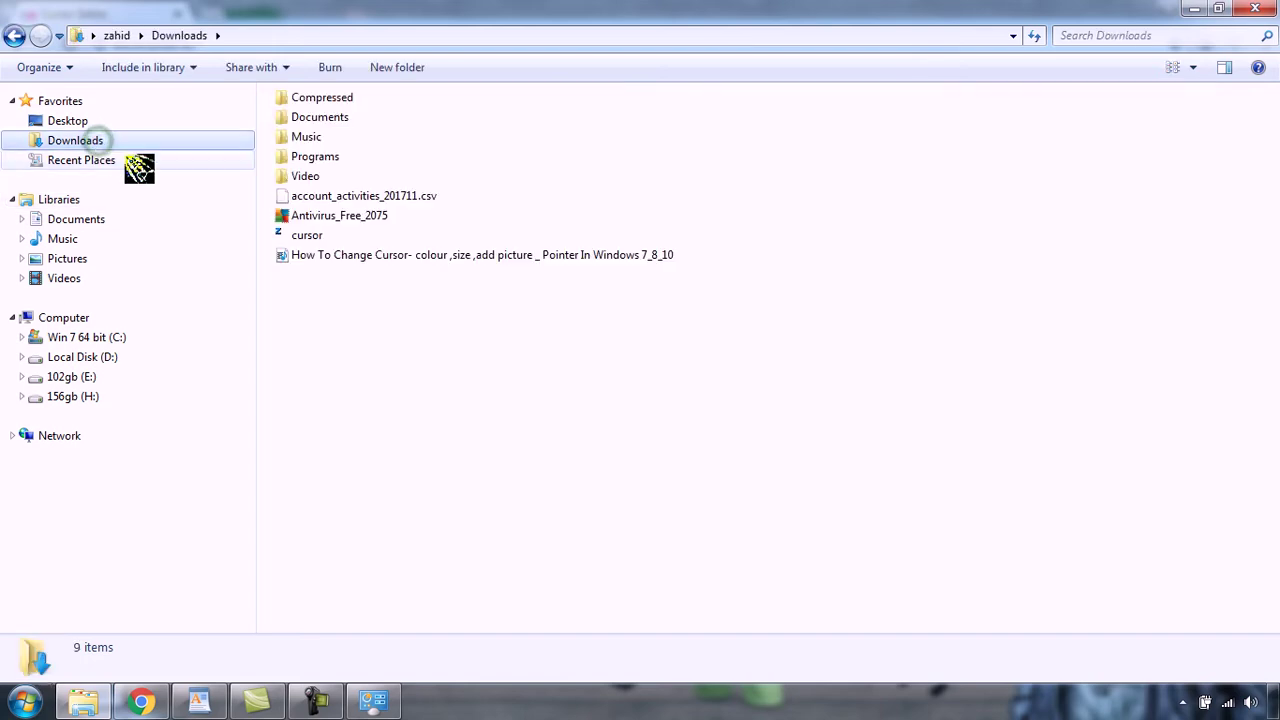
Copy the downloaded cursor file and paste it onto the desktop, minimizing the open windows.
click(305, 236)
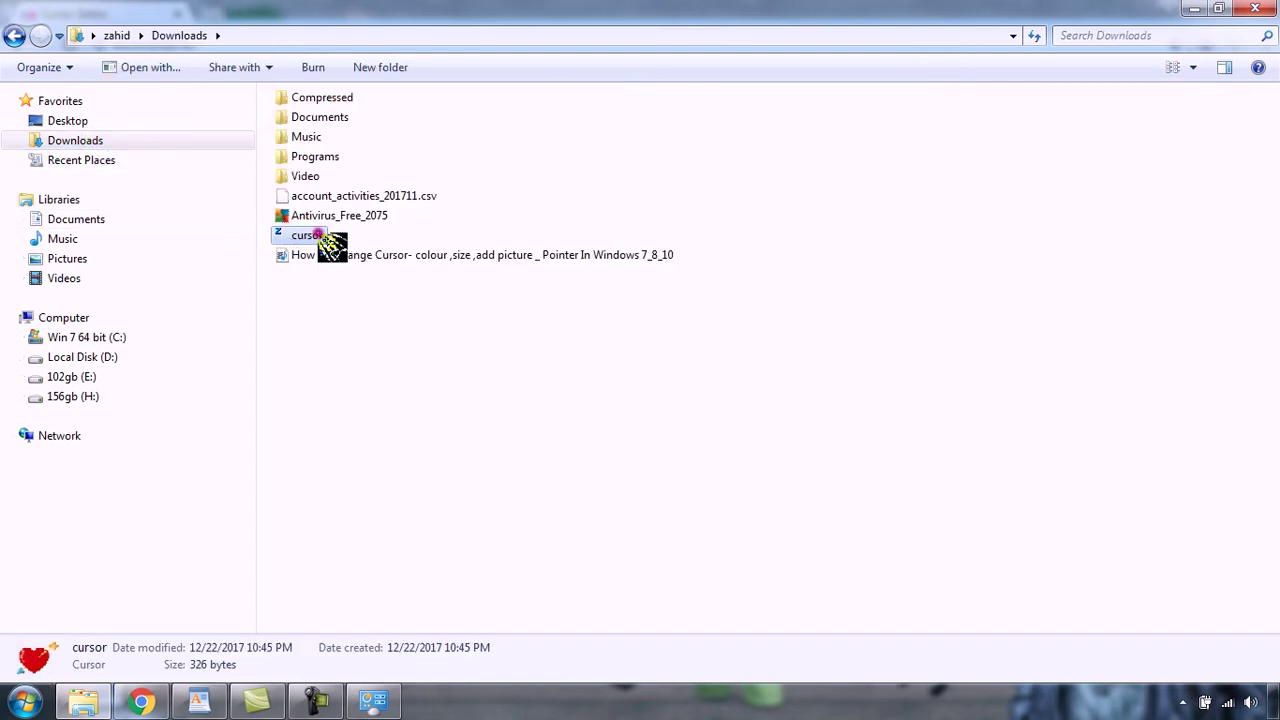
right_click(322, 240)
click(375, 442)
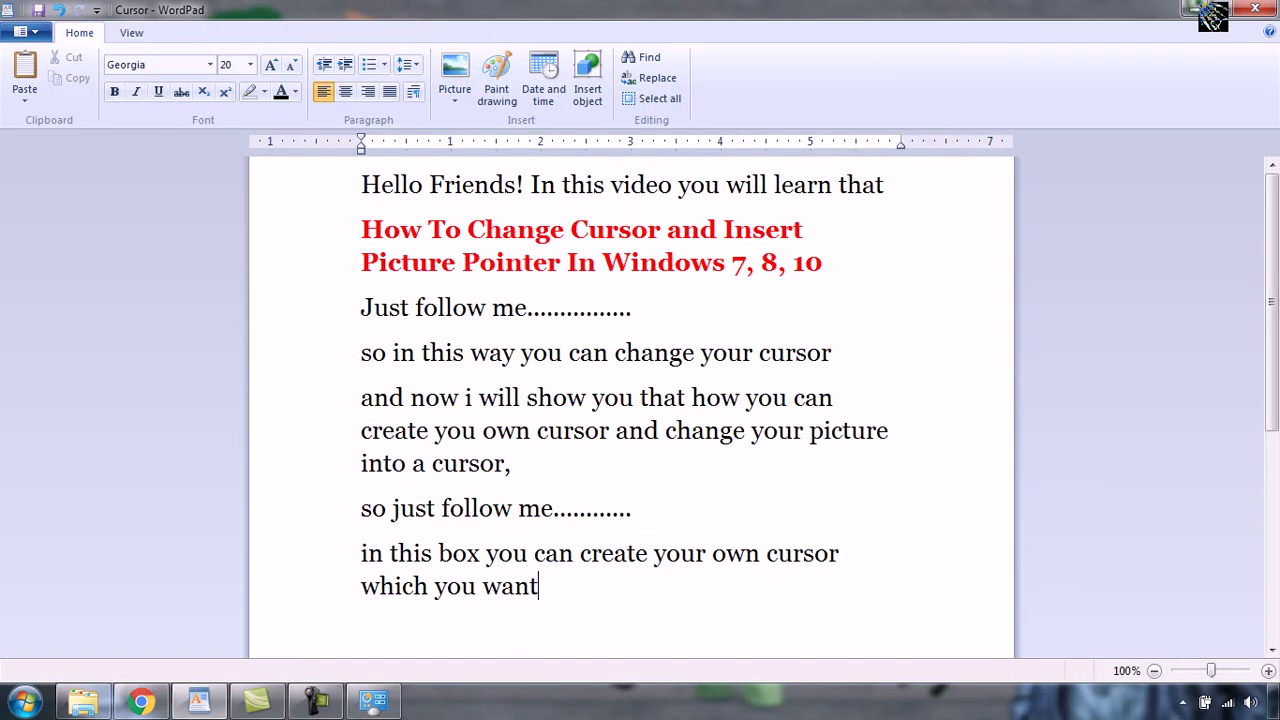
click(1200, 10)
right_click(558, 295)
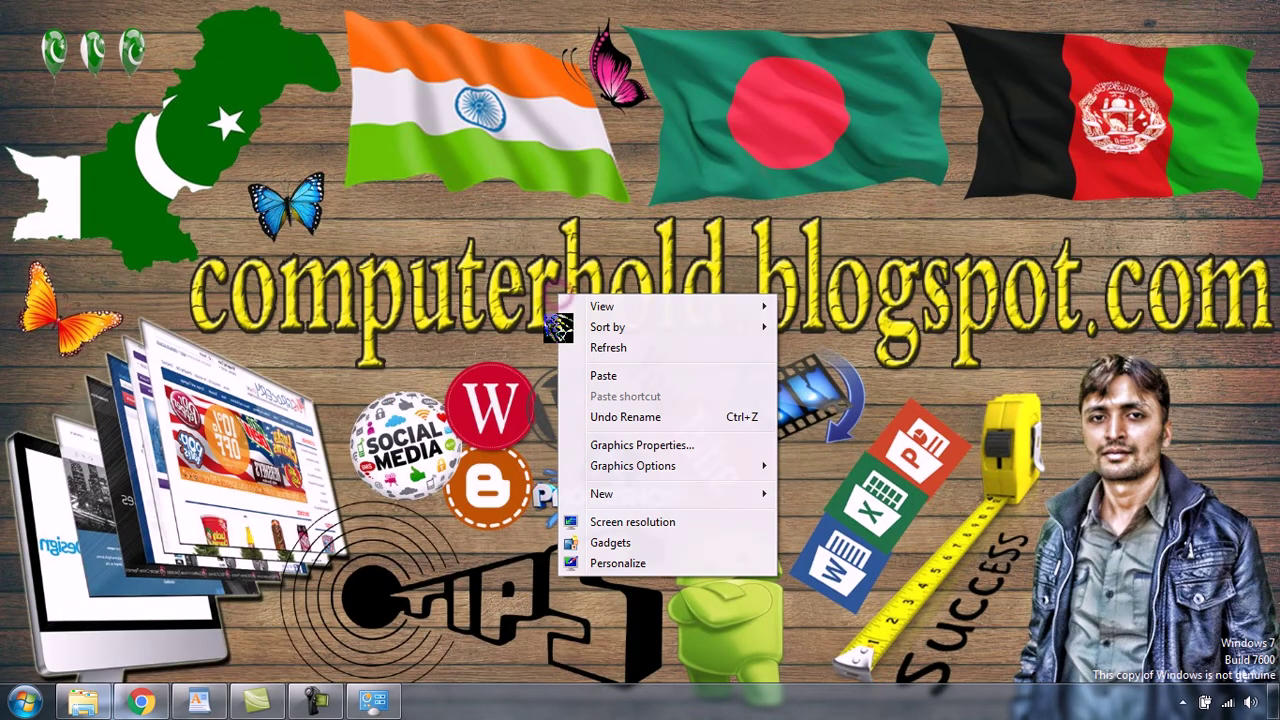
click(600, 375)
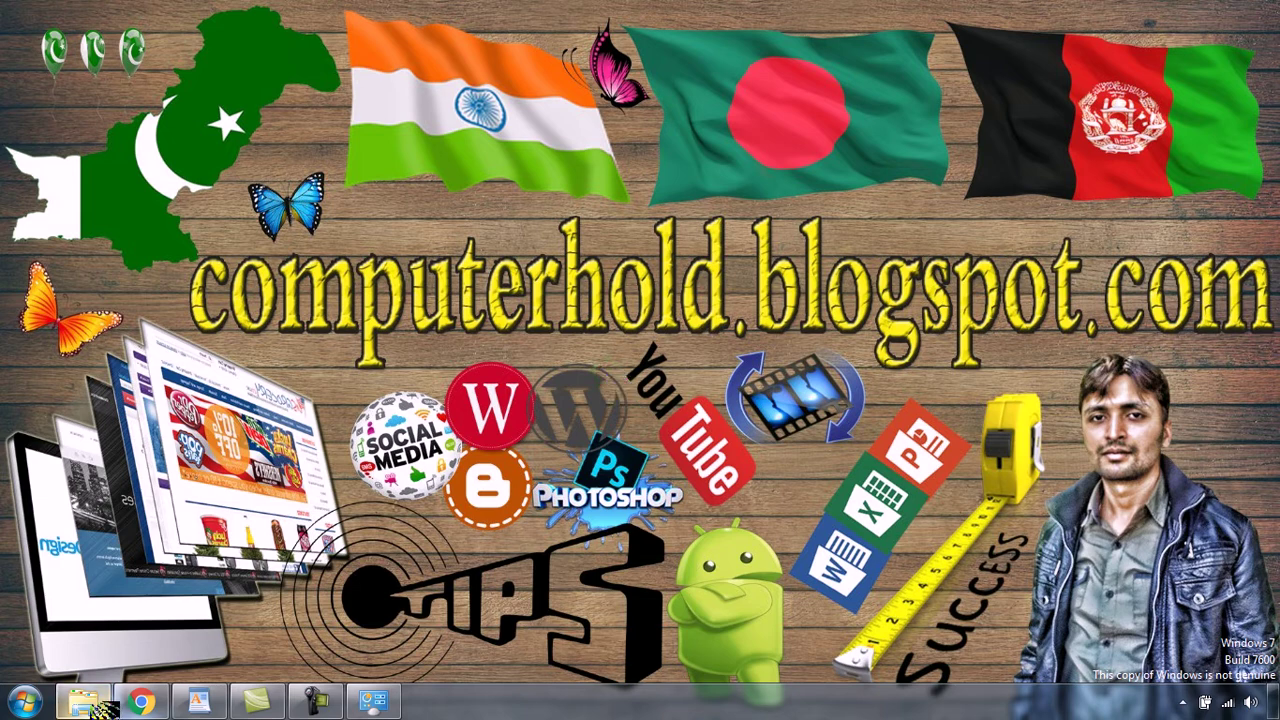
Open Control Panel in large icons view and bring up the pointer settings in Mouse Properties.
click(24, 702)
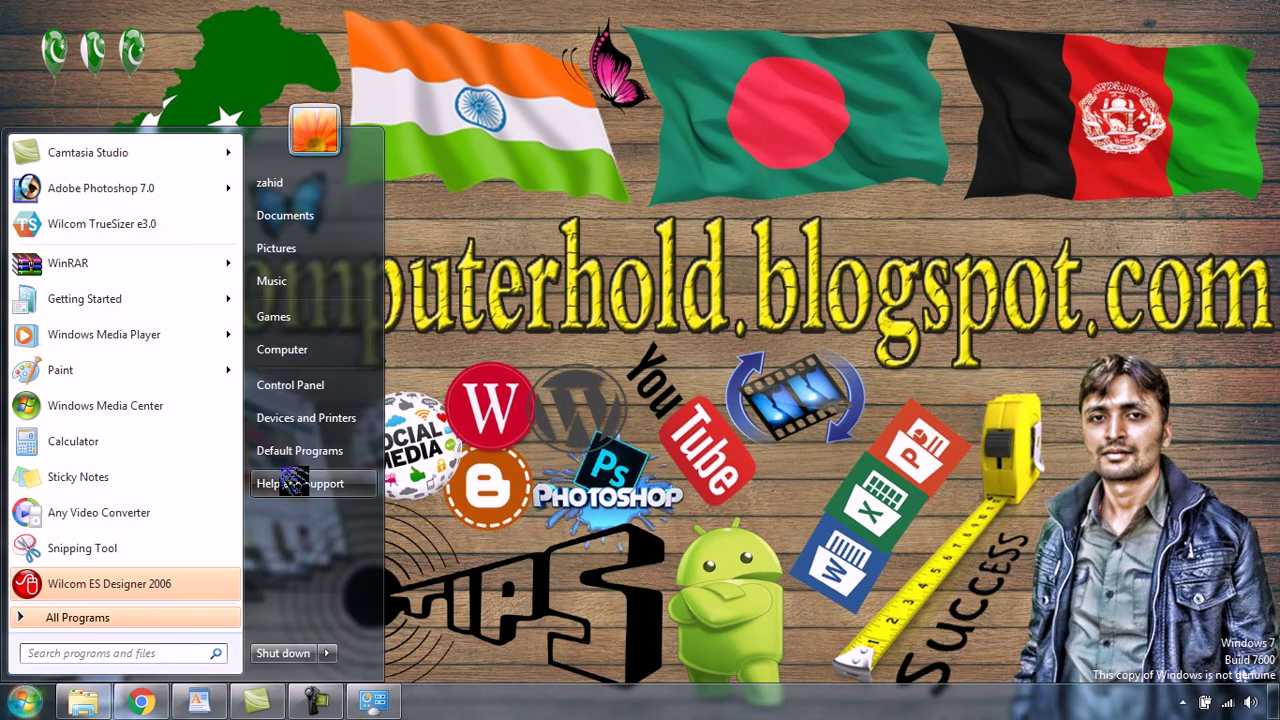
click(300, 388)
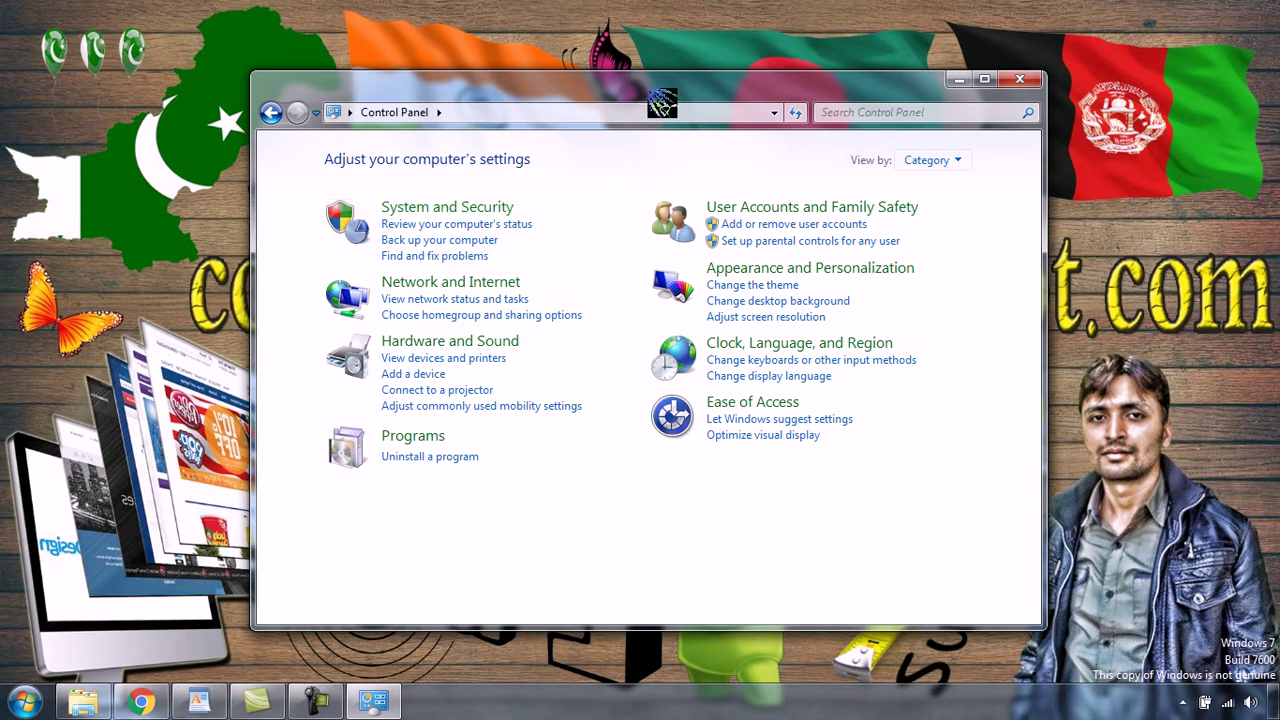
double_click(651, 87)
click(930, 82)
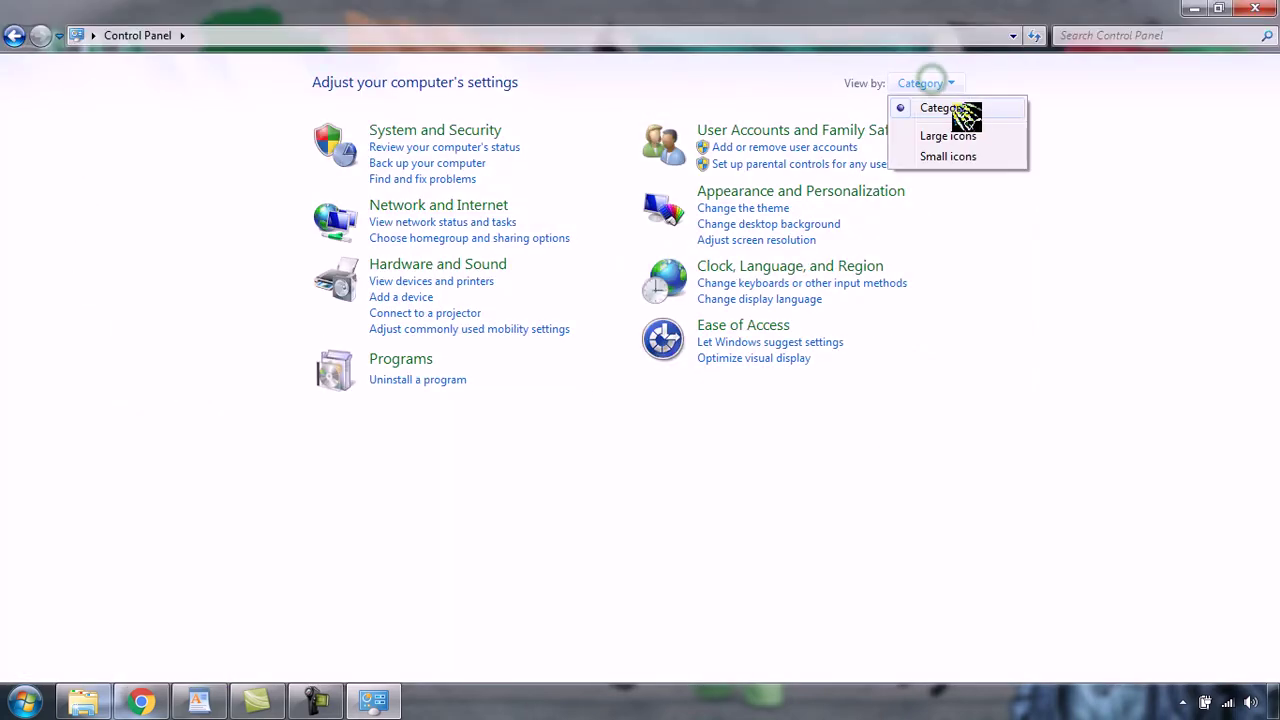
click(970, 136)
click(80, 392)
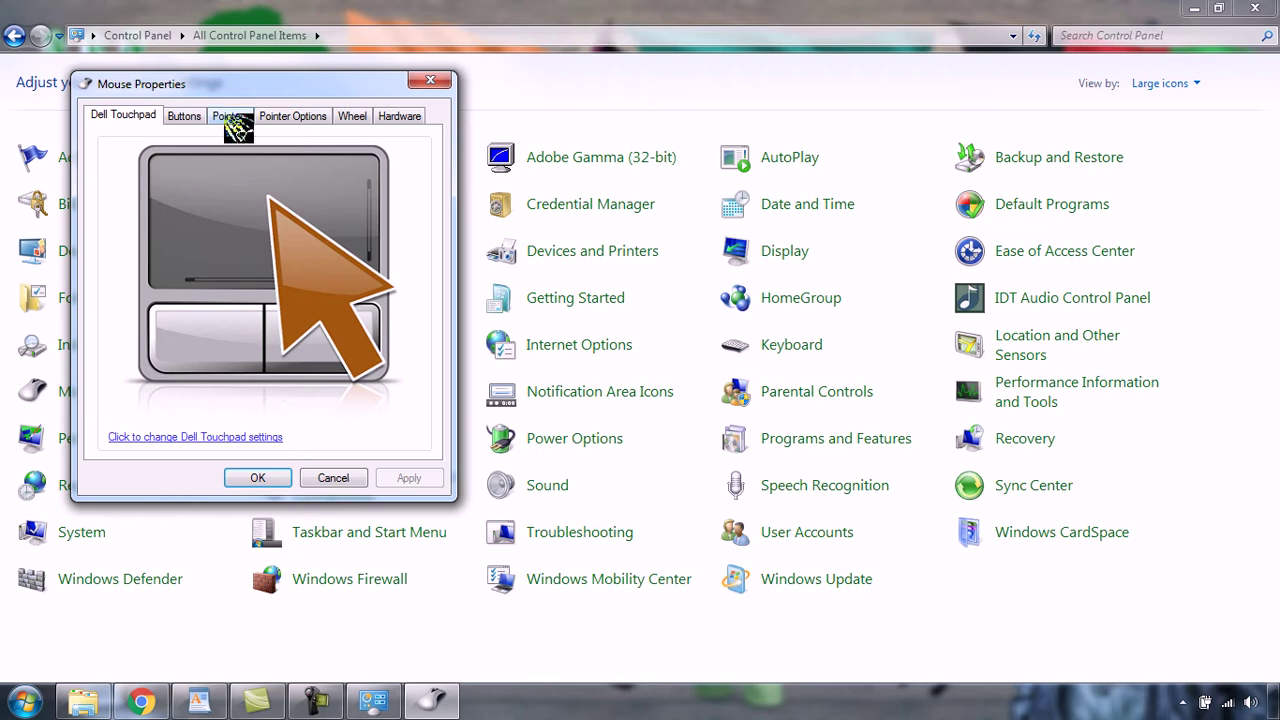
click(228, 116)
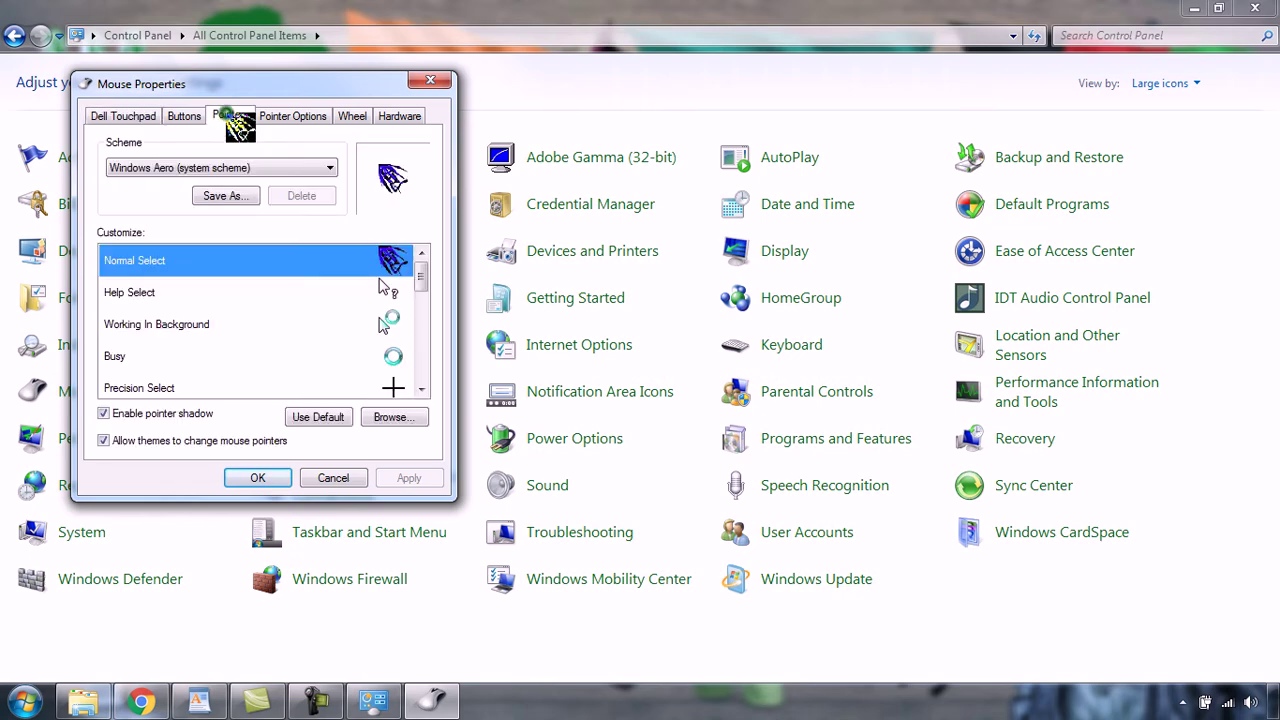
Set the Normal Select pointer to the cursor file on the desktop, apply it, and close Control Panel.
click(390, 418)
click(138, 243)
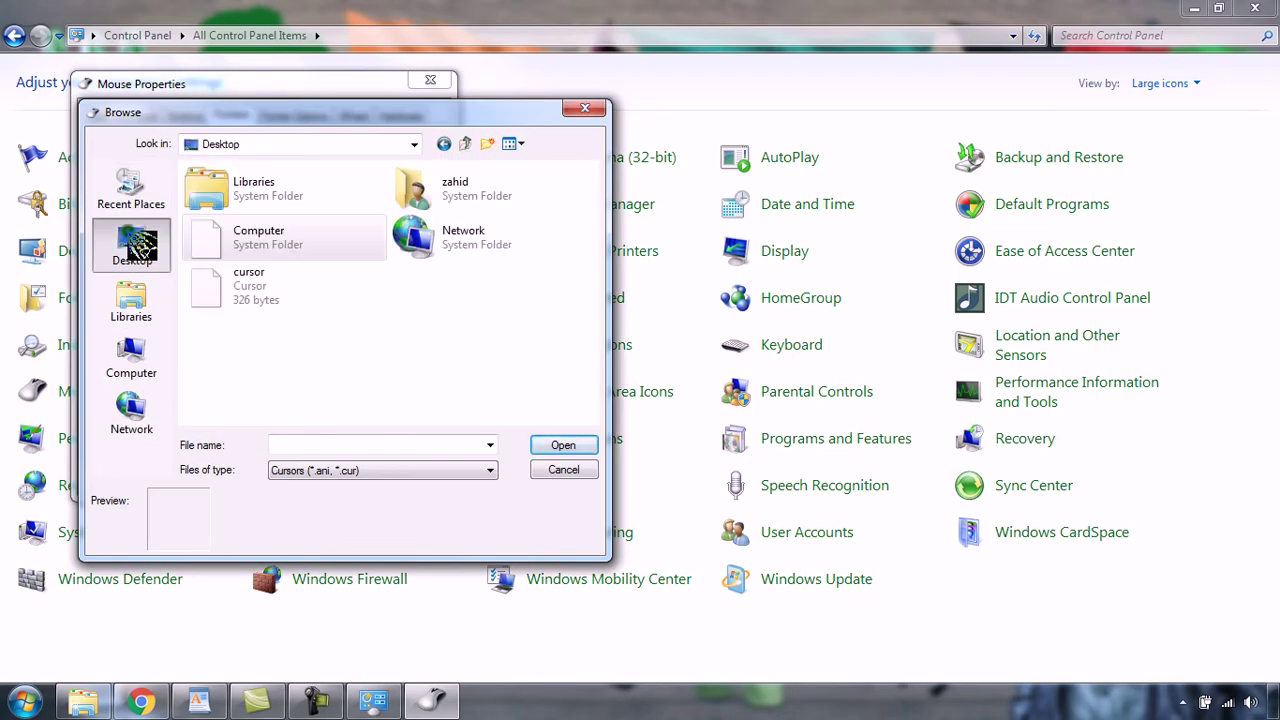
click(245, 287)
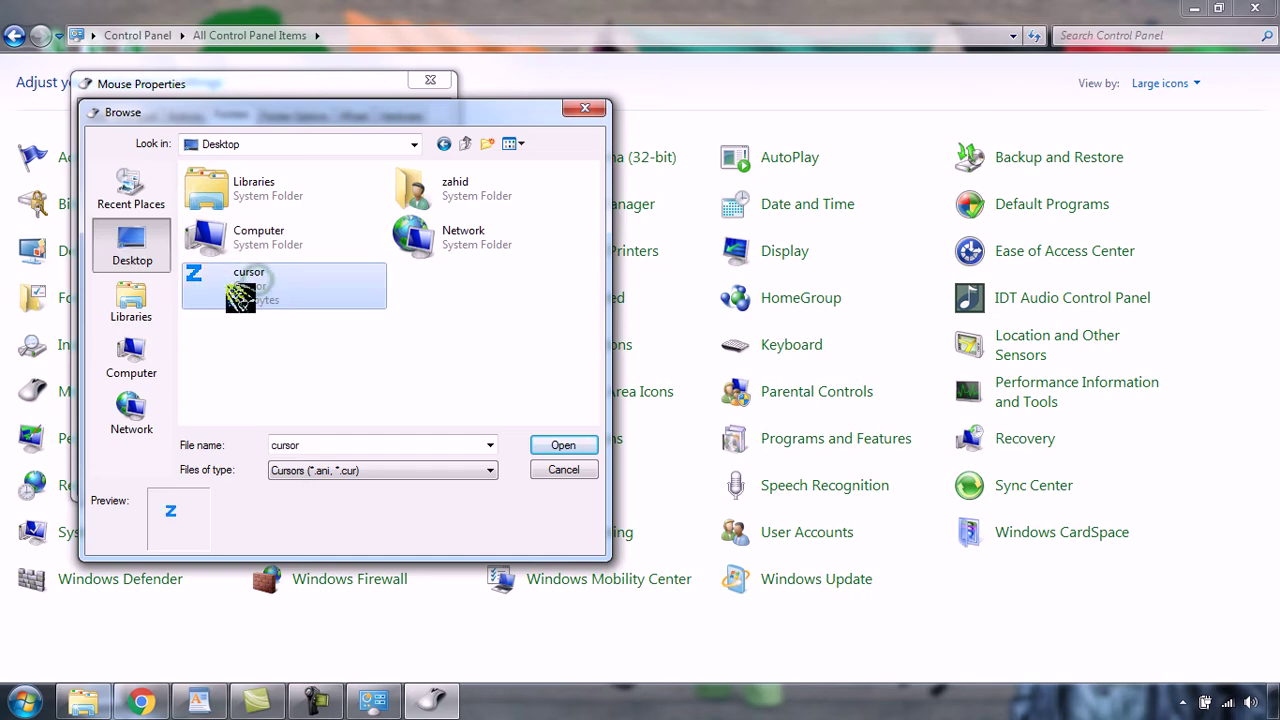
click(565, 445)
click(410, 478)
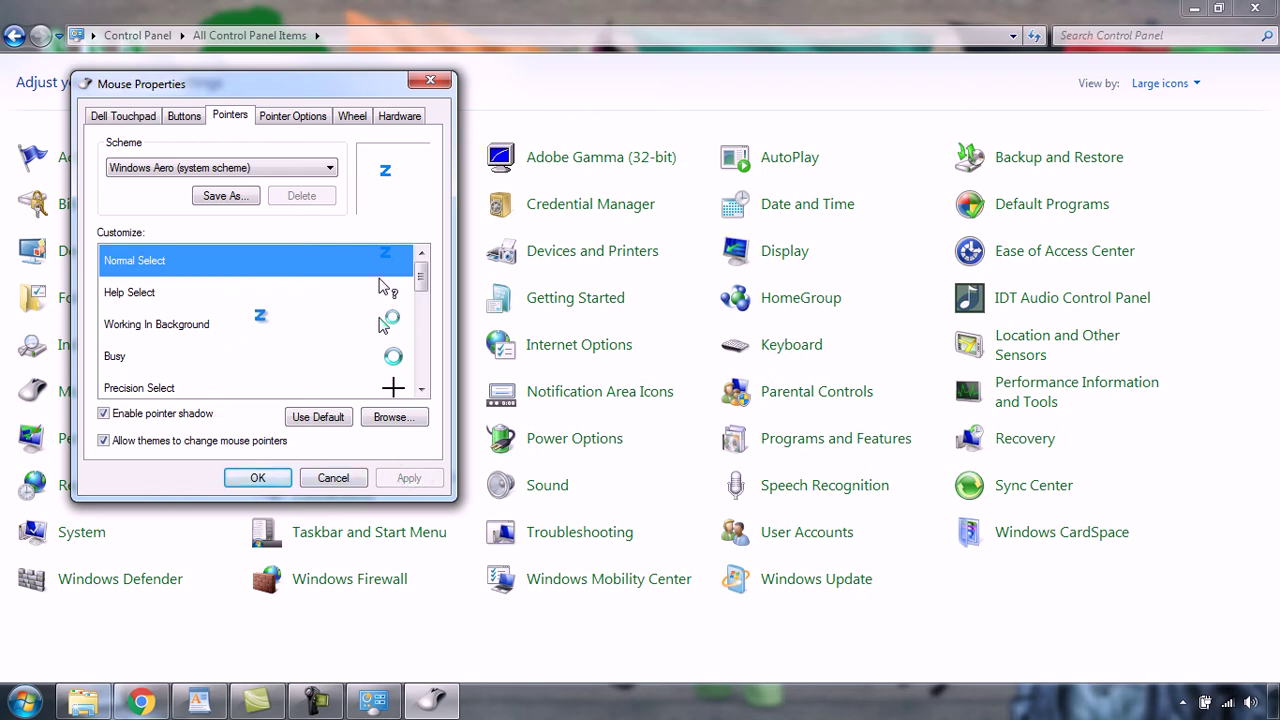
click(257, 478)
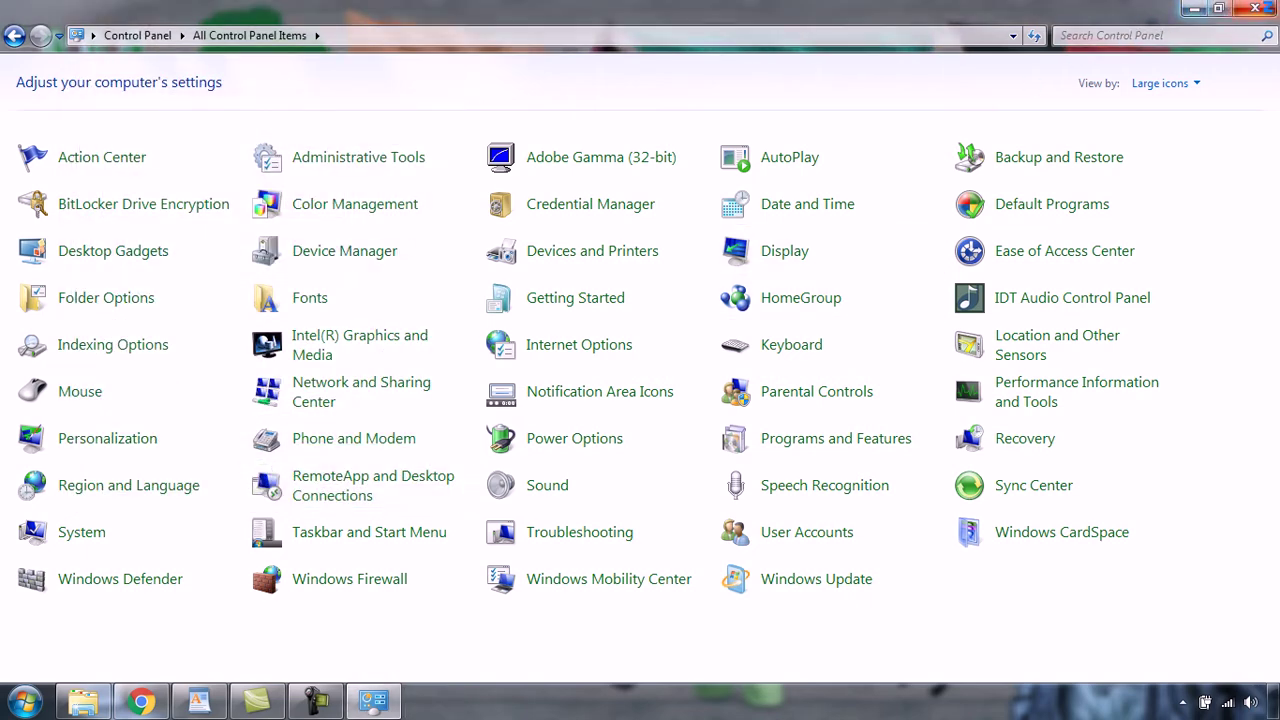
click(1255, 8)
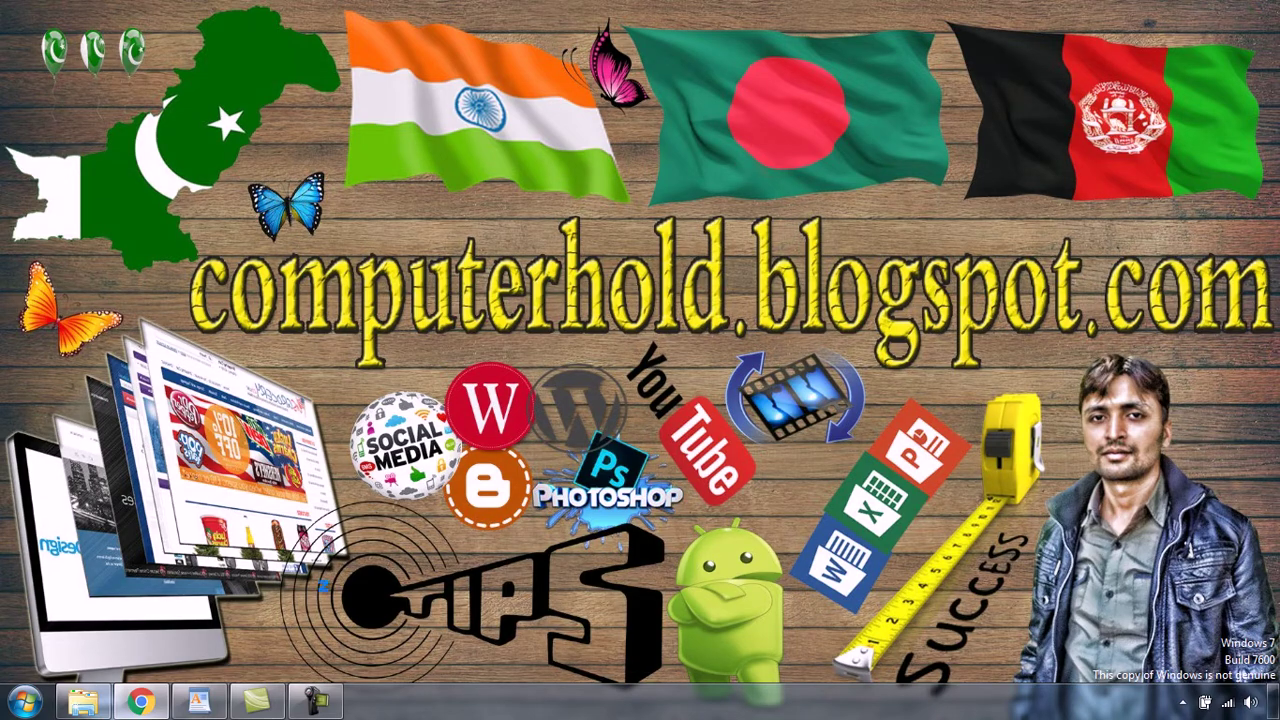
Switch to WordPad and add the line "and now i will show you that how you can use or insert your own picture as a cursor a use".
click(200, 700)
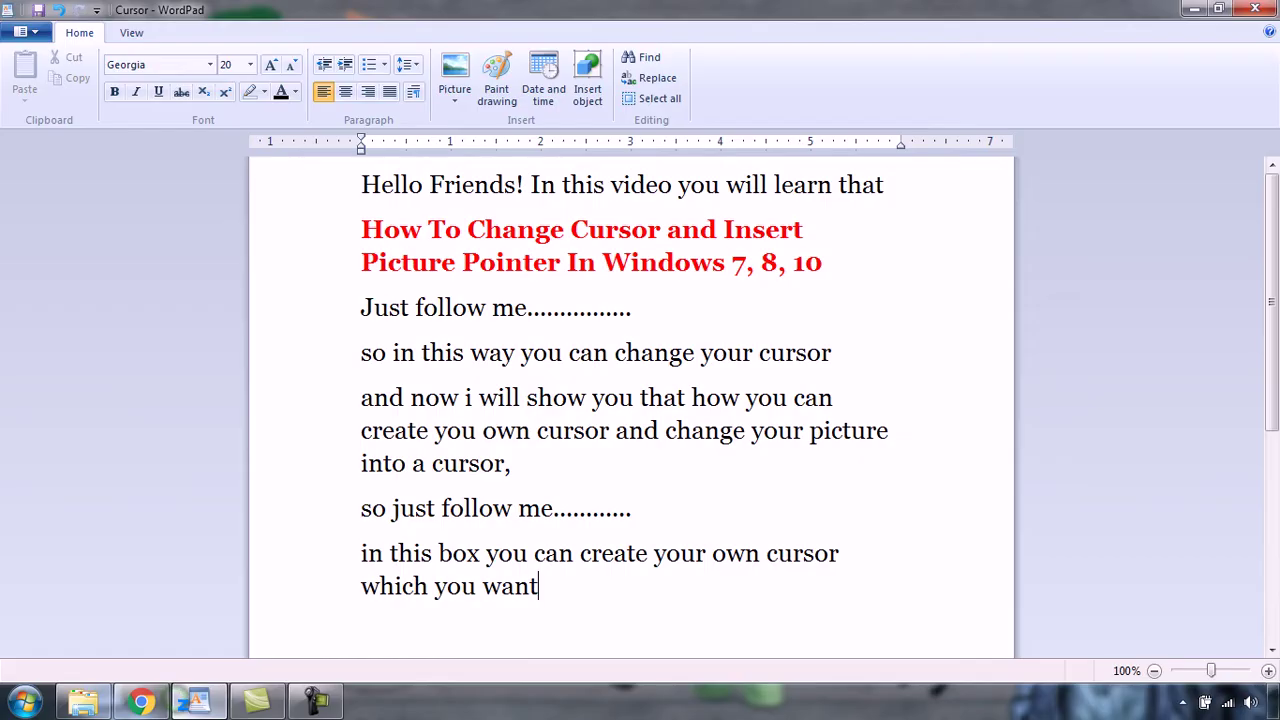
key(Return)
text(and now i wil)
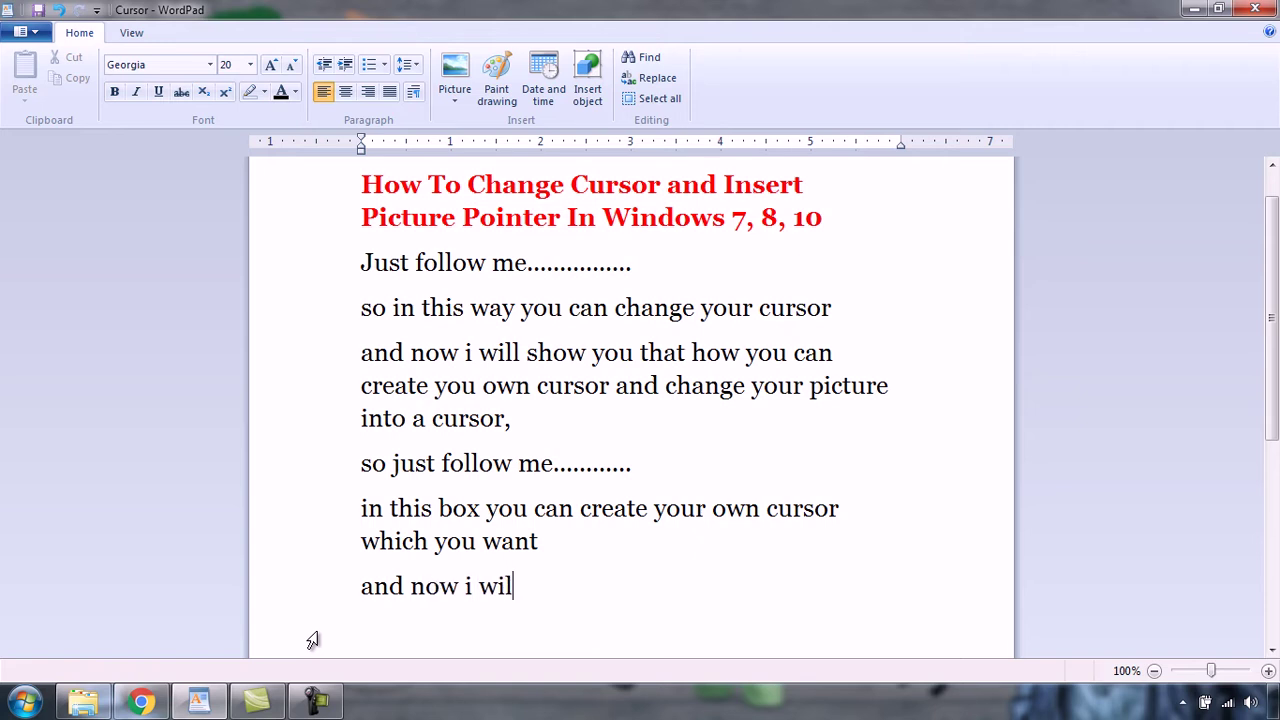
text(l show you tha)
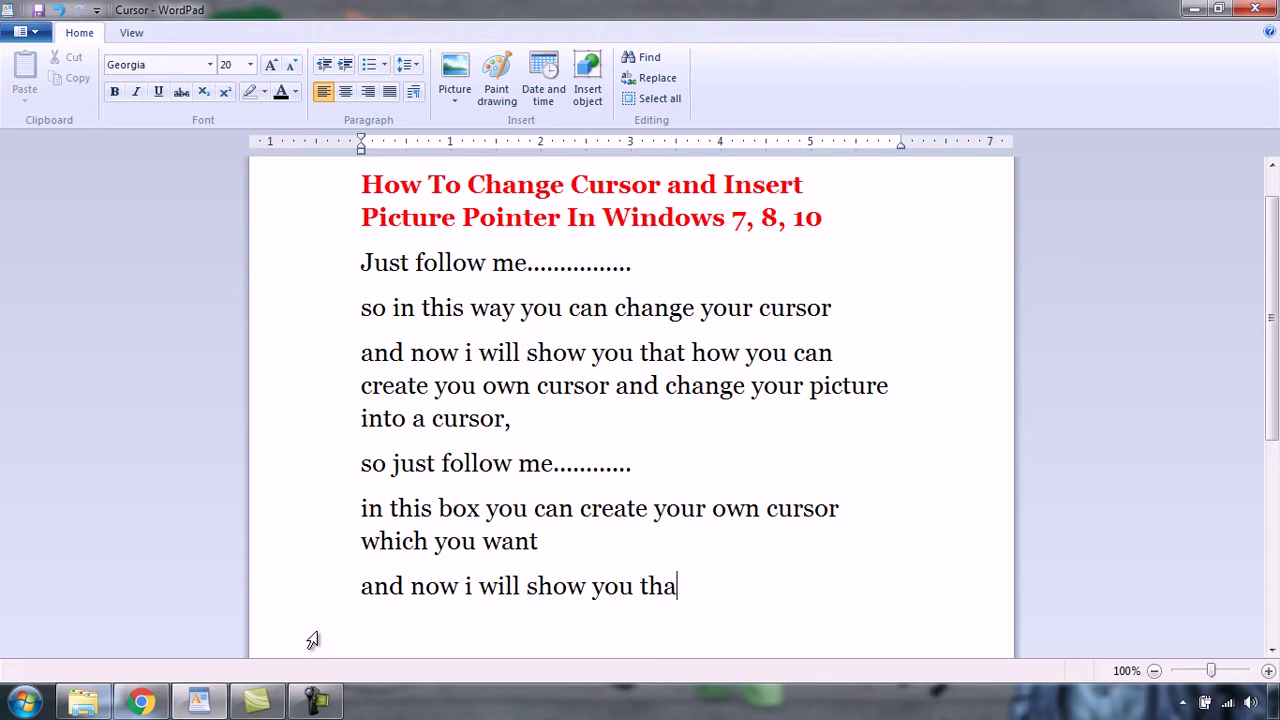
text(t how you can)
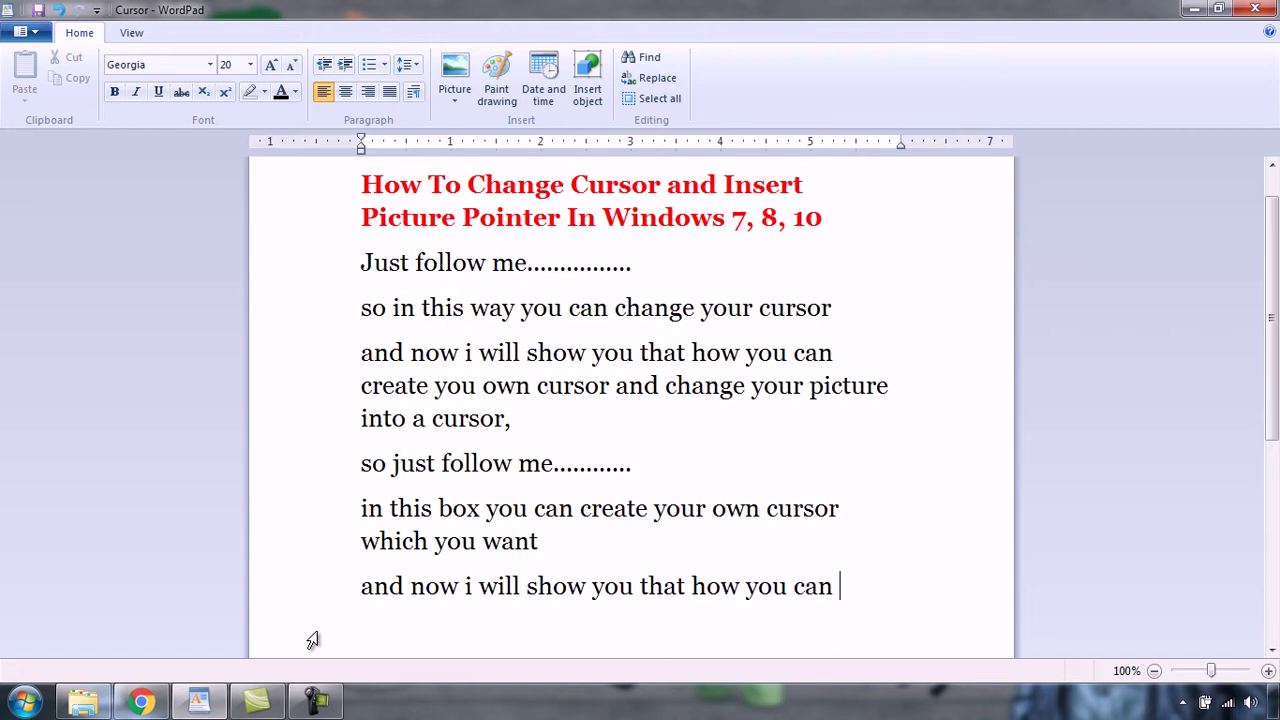
text( use or insert your own picture as a cursor)
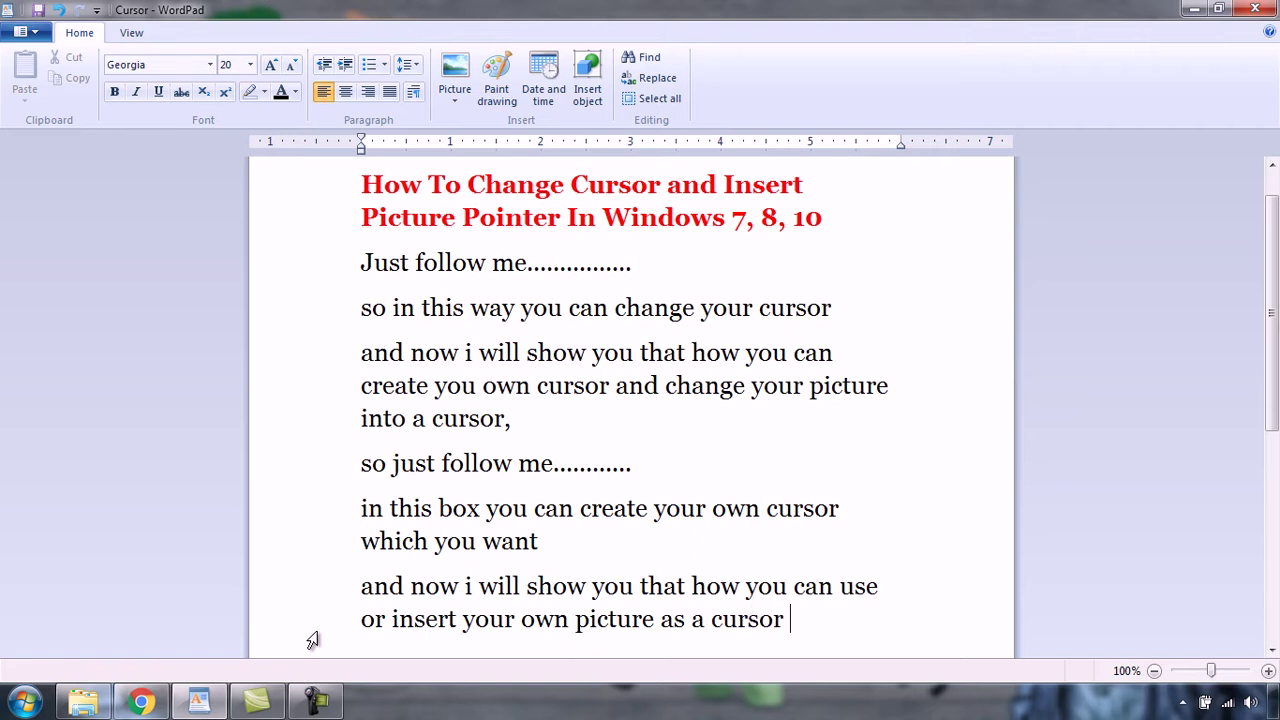
text(use)
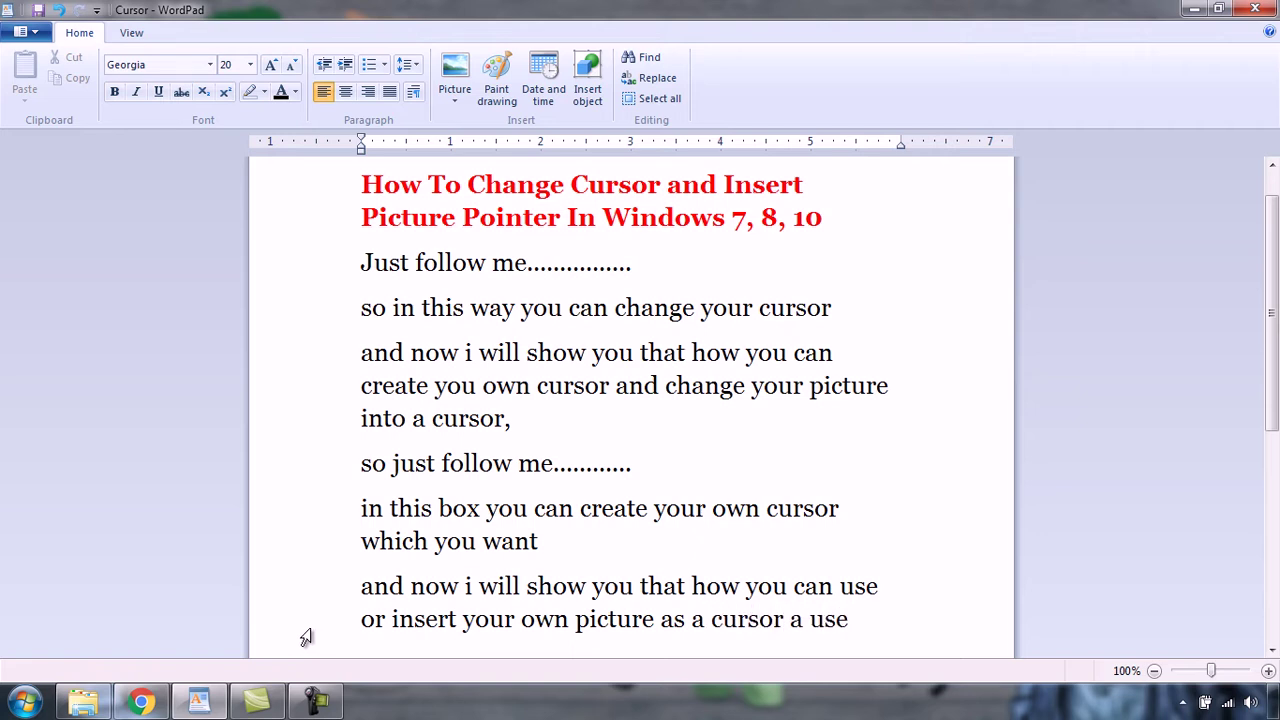
Switch to Chrome and load google.com in place of the cursor editor page.
click(141, 701)
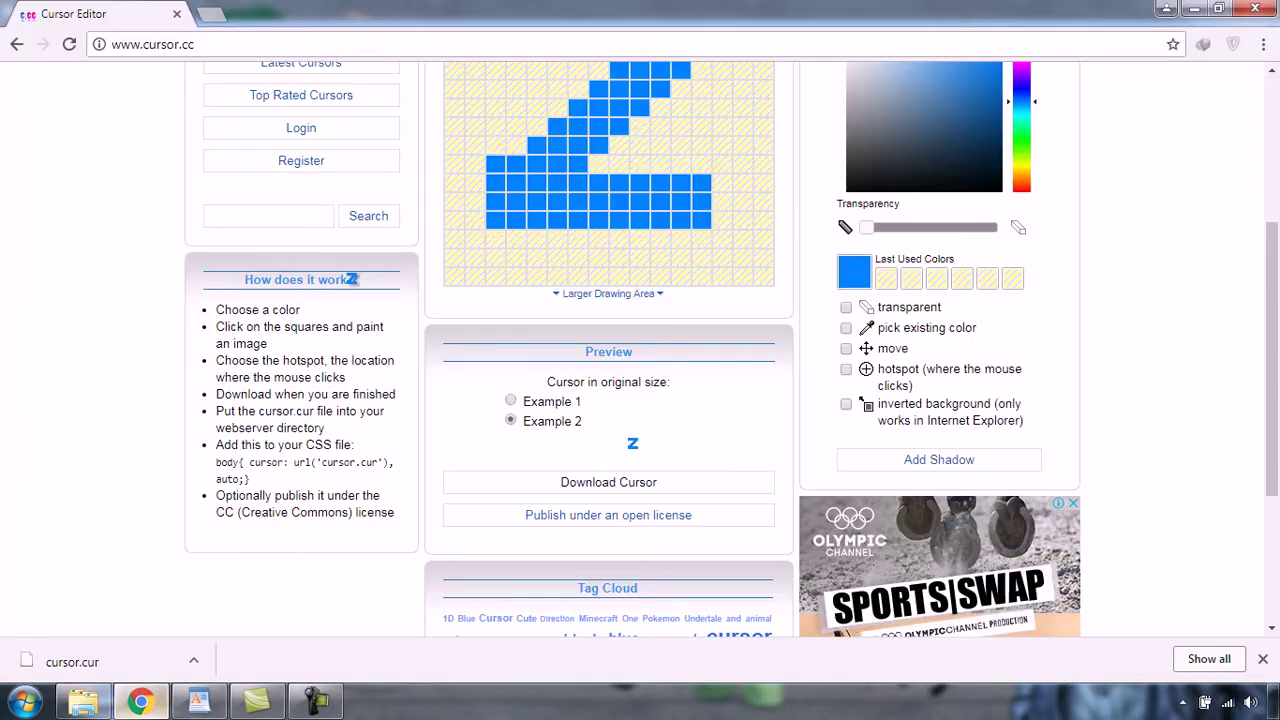
click(267, 44)
text(g)
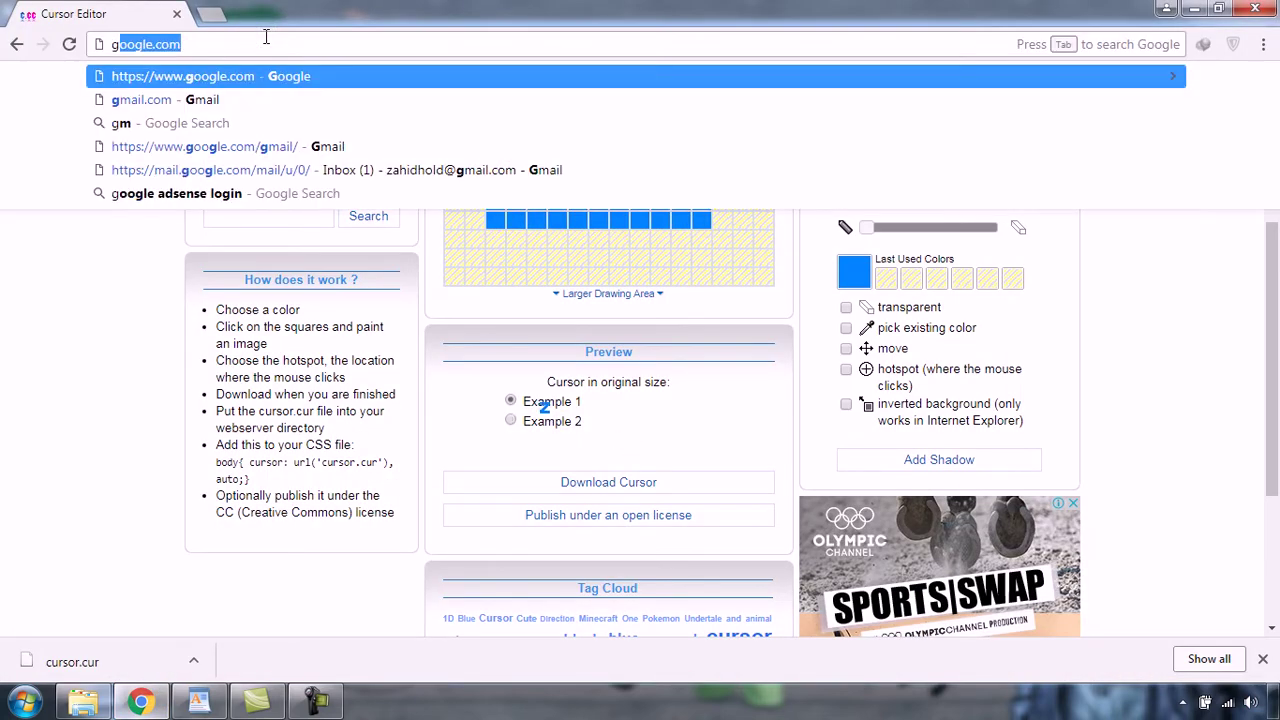
key(Return)
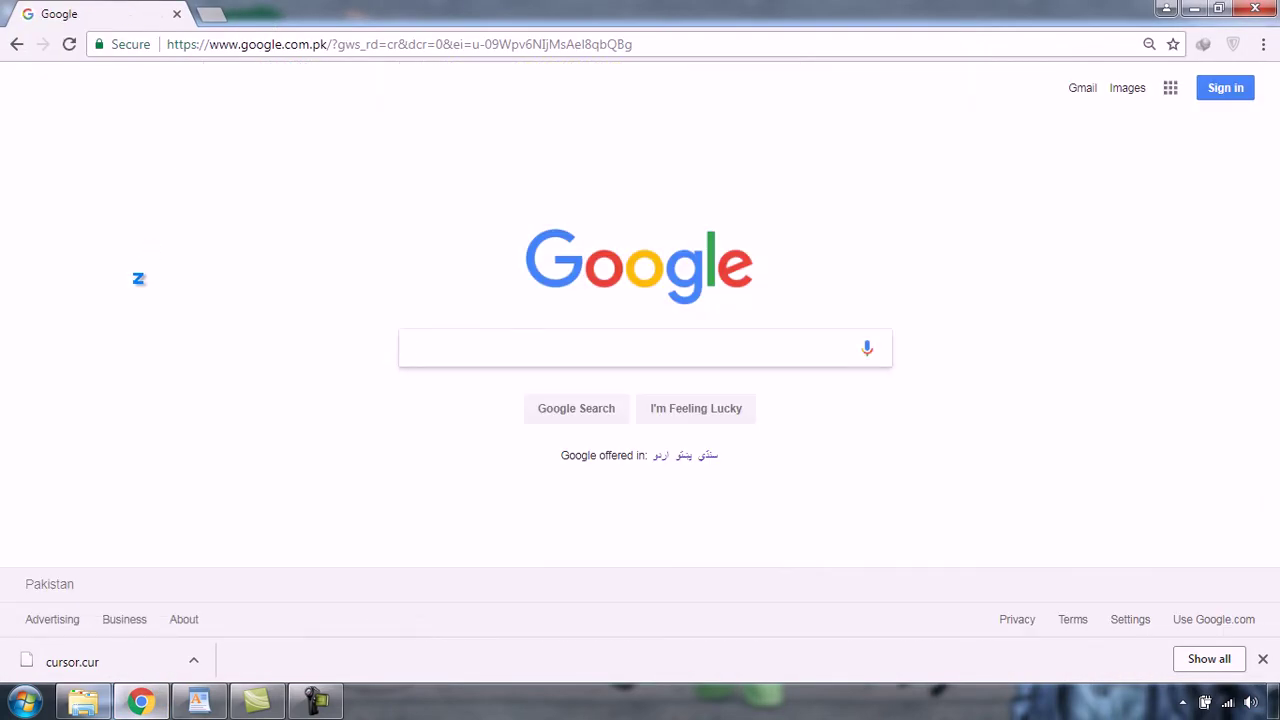
In WordPad, add "choose any picture but you should choose a picture without background for better result," and "without background you should type png,".
click(200, 701)
key(Return)
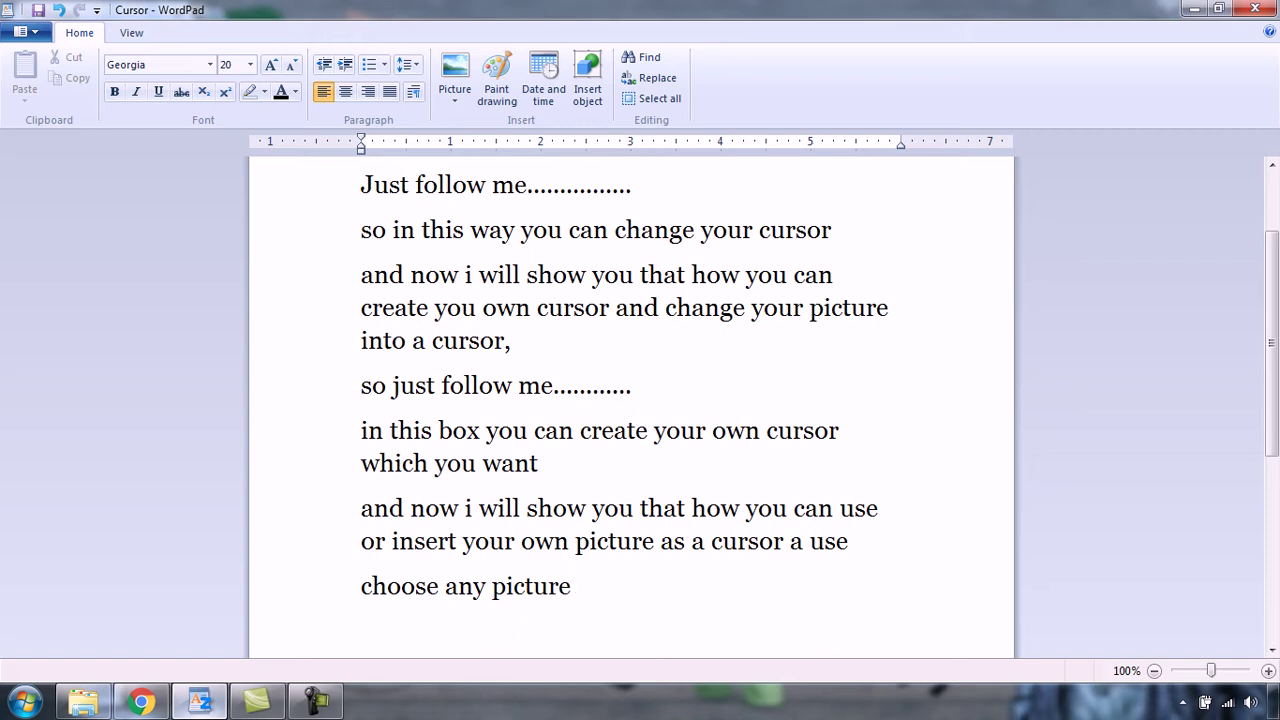
text(ut you should choose)
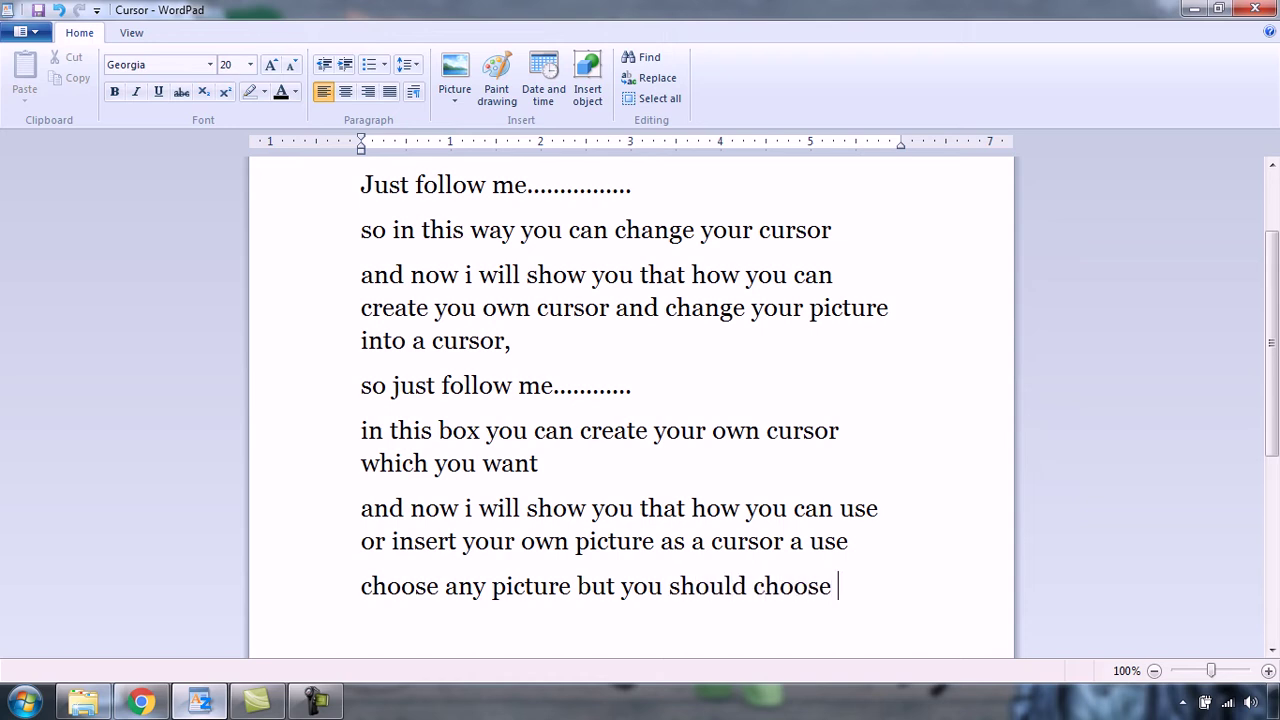
text(tu)
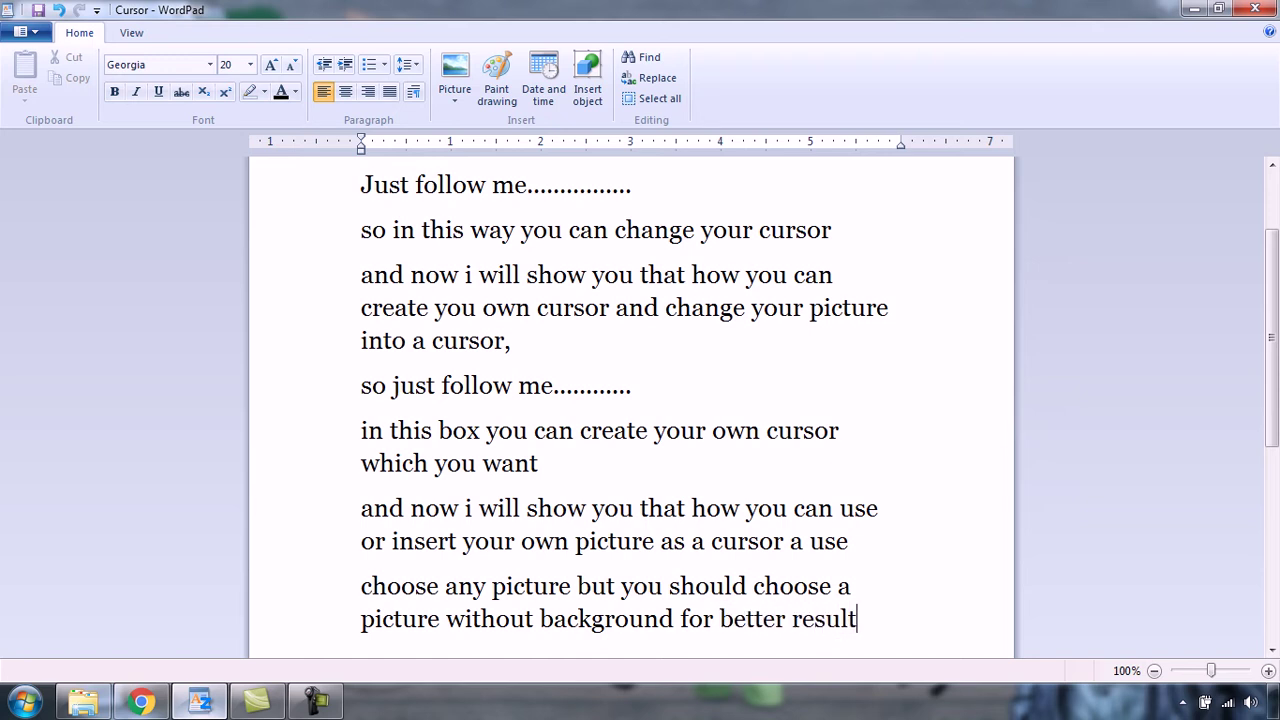
key(Return)
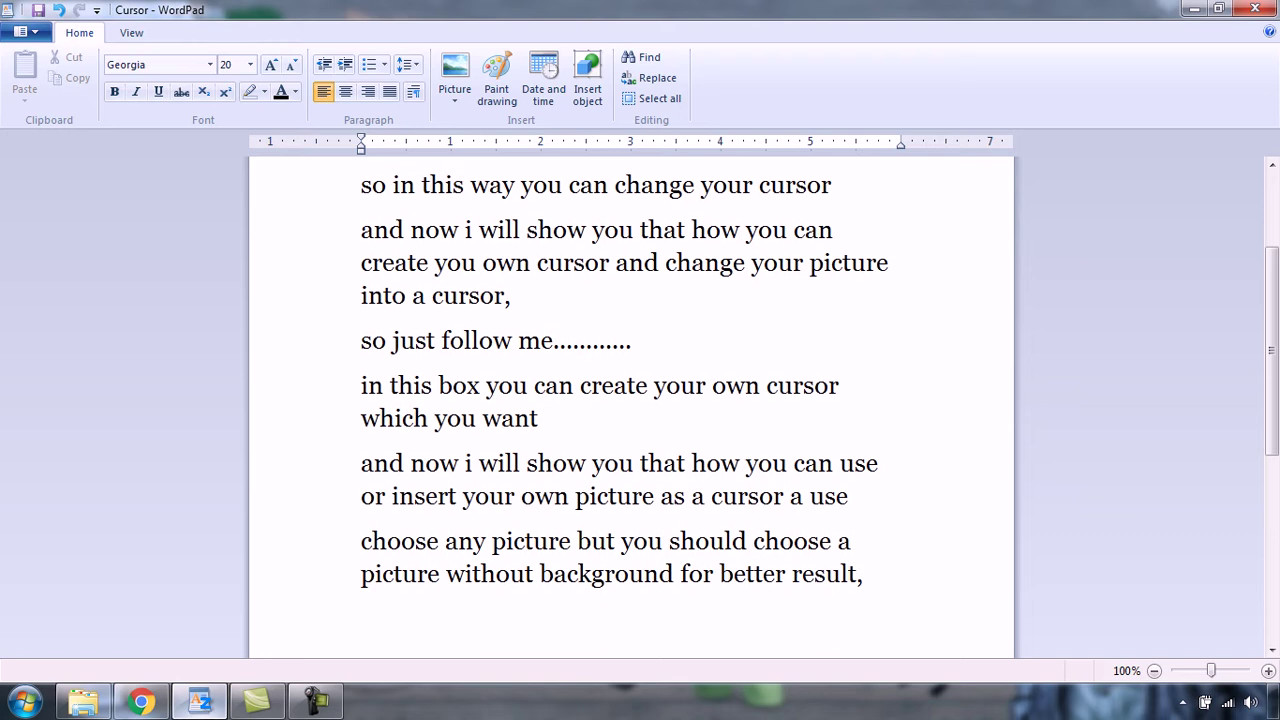
text(without backgroun)
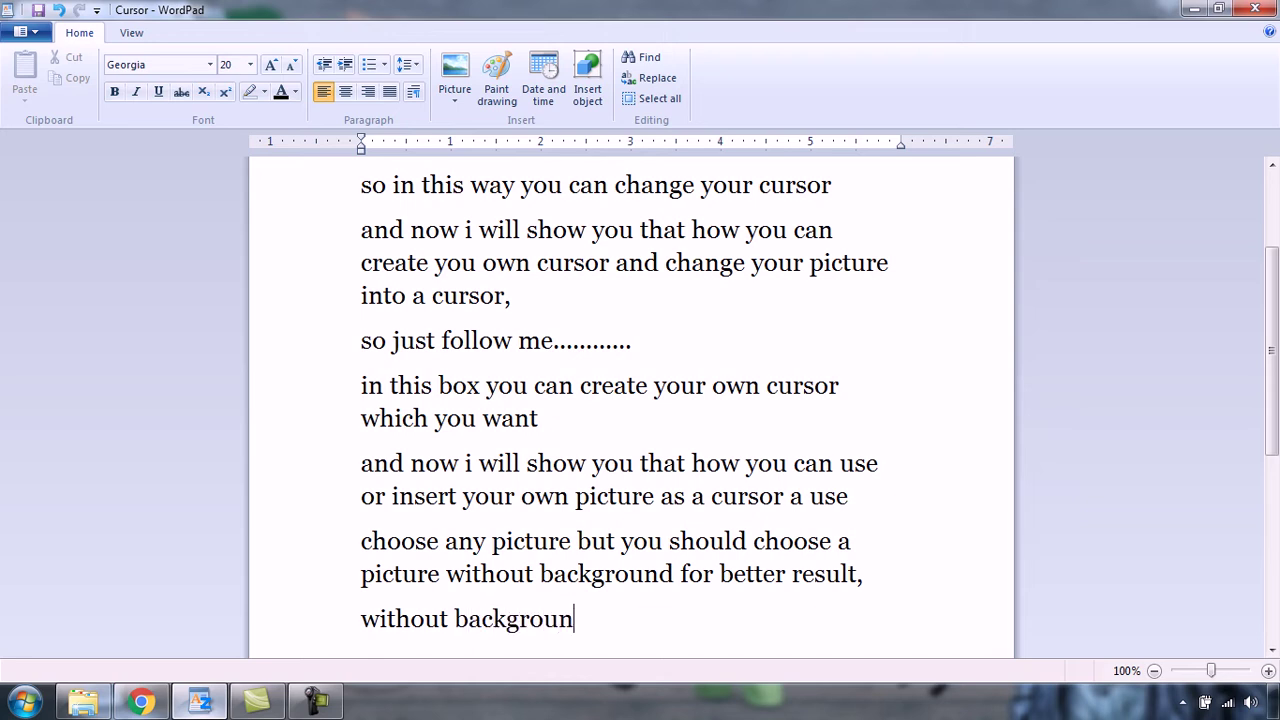
text(d you should type png,)
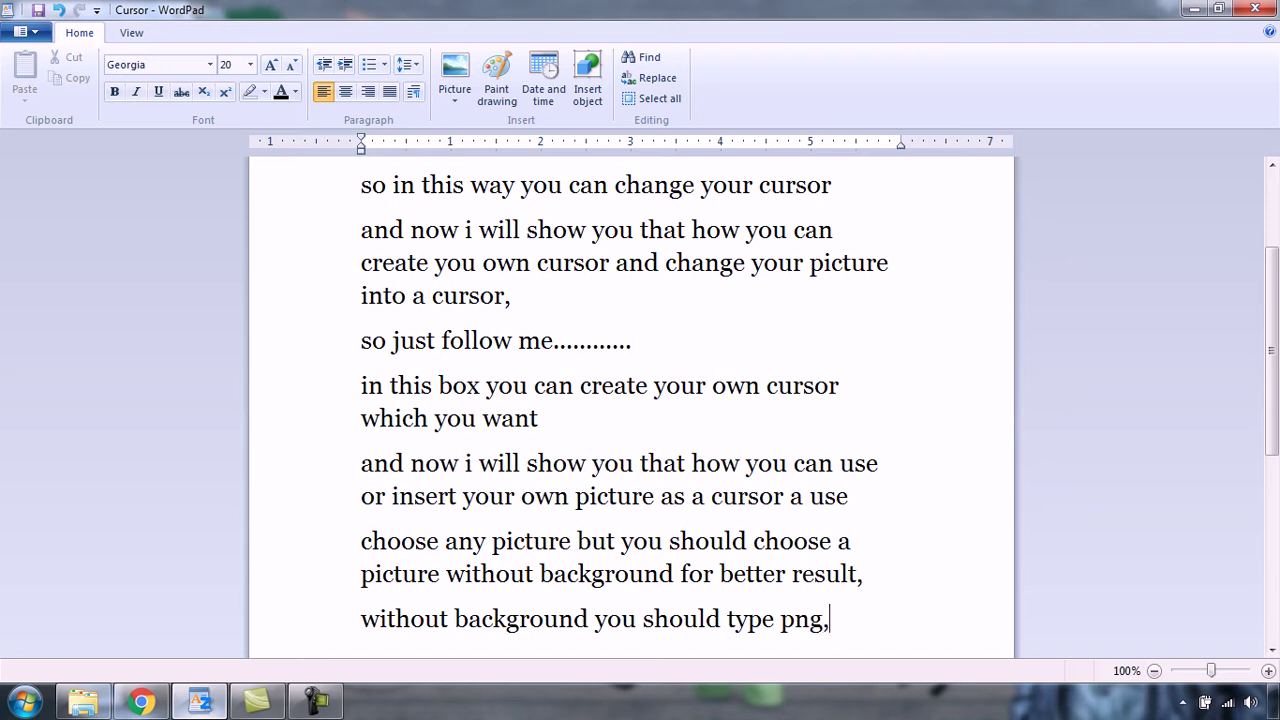
Add the lines "png is a picture format , in png formate you will get pictures without background," and "so just follow me..........".
key(Return)
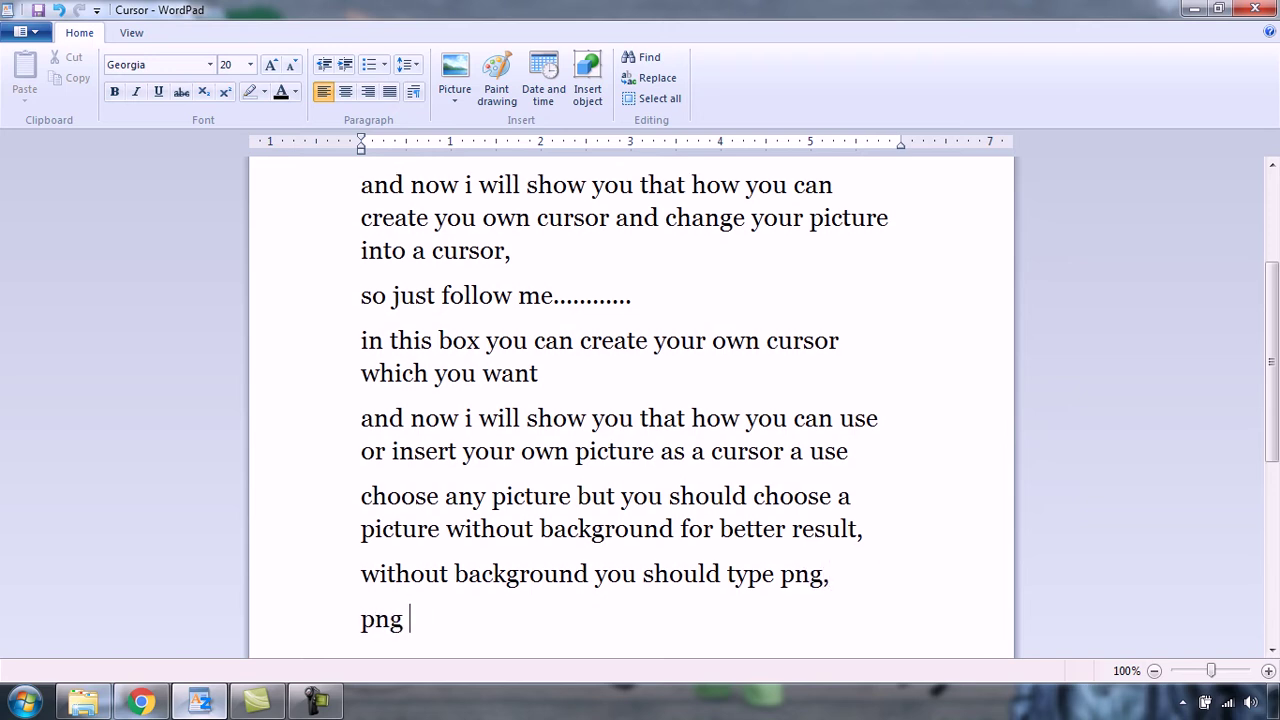
text(png is a picture format , in png formate yu)
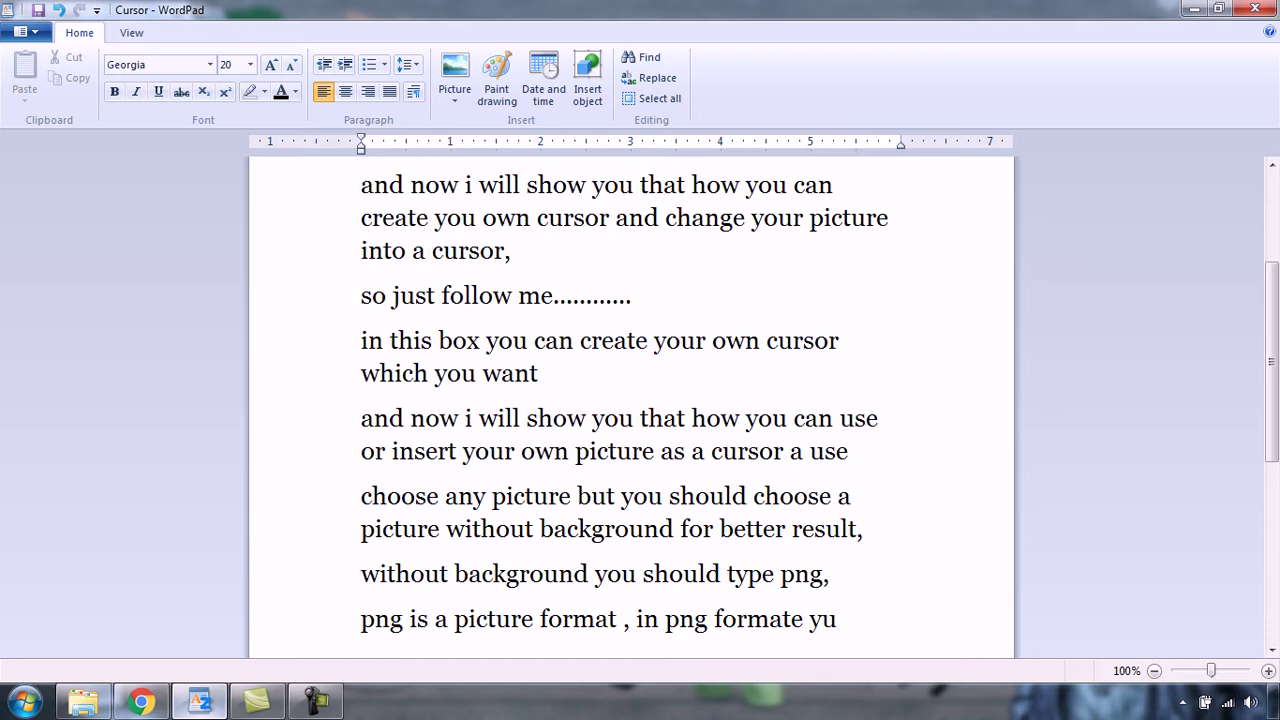
key(BackSpace)
text(ou will get pictures without backgroun)
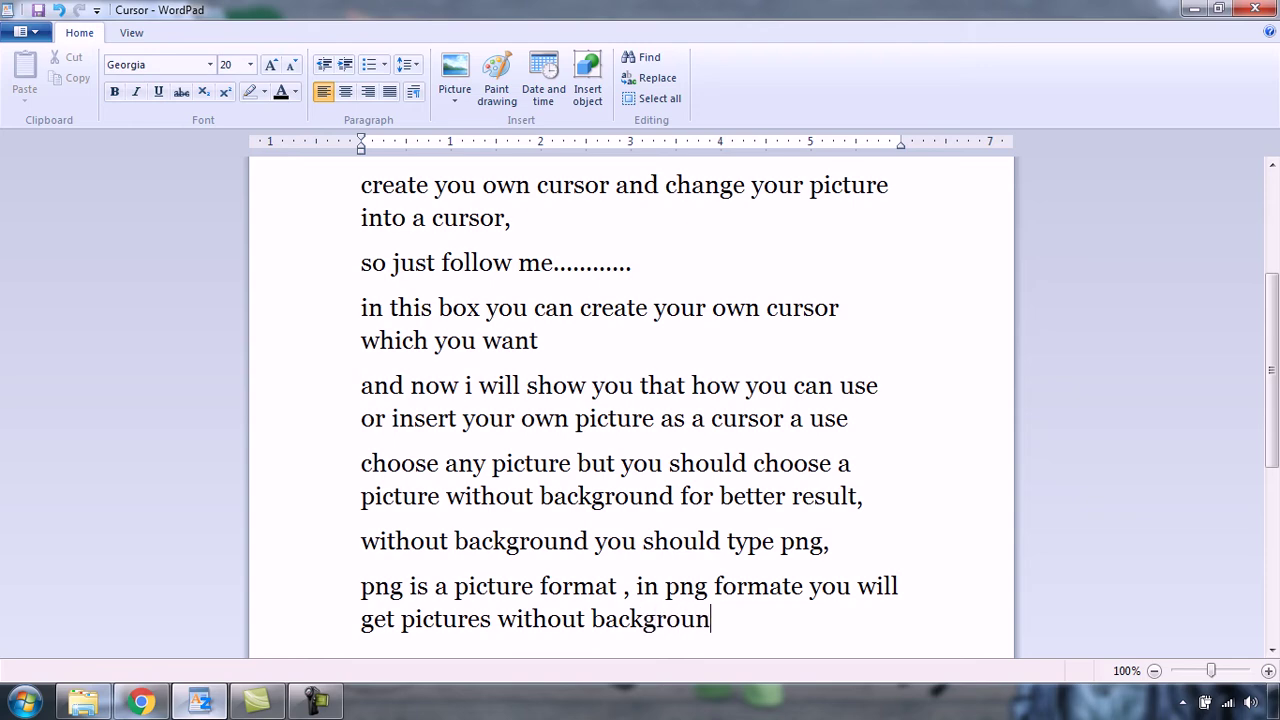
key(Return)
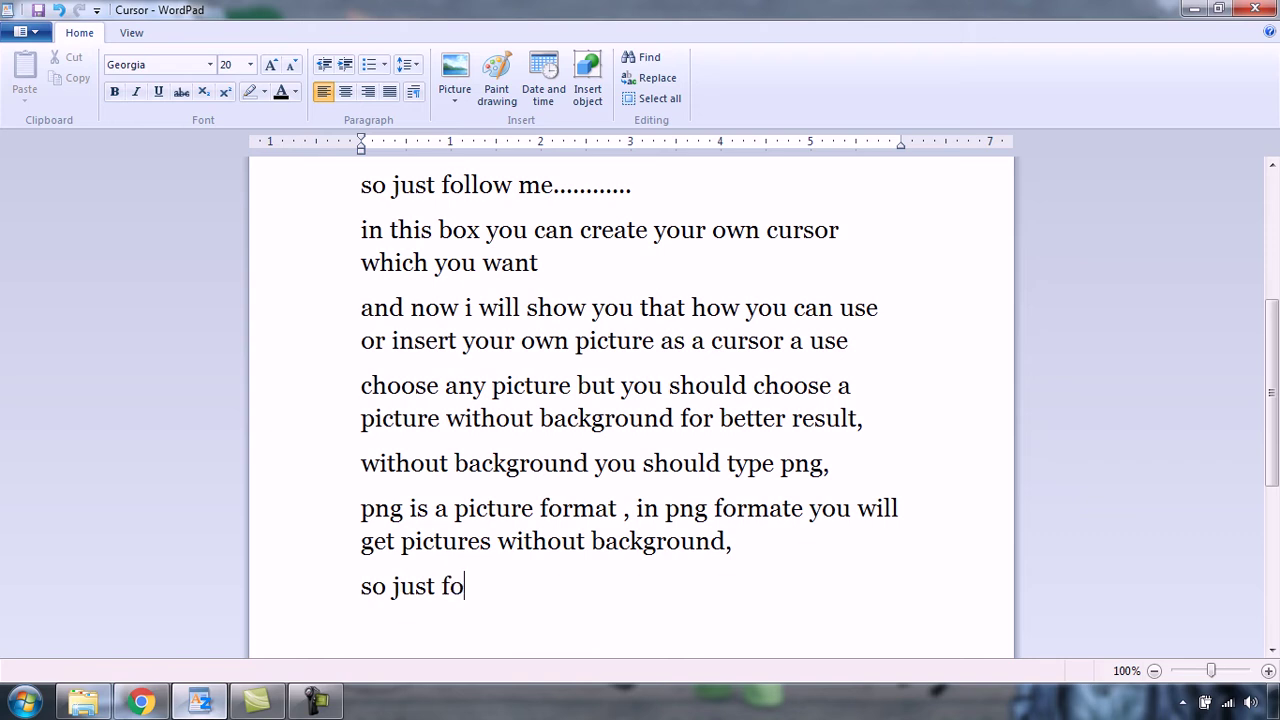
text(so just follow me..........)
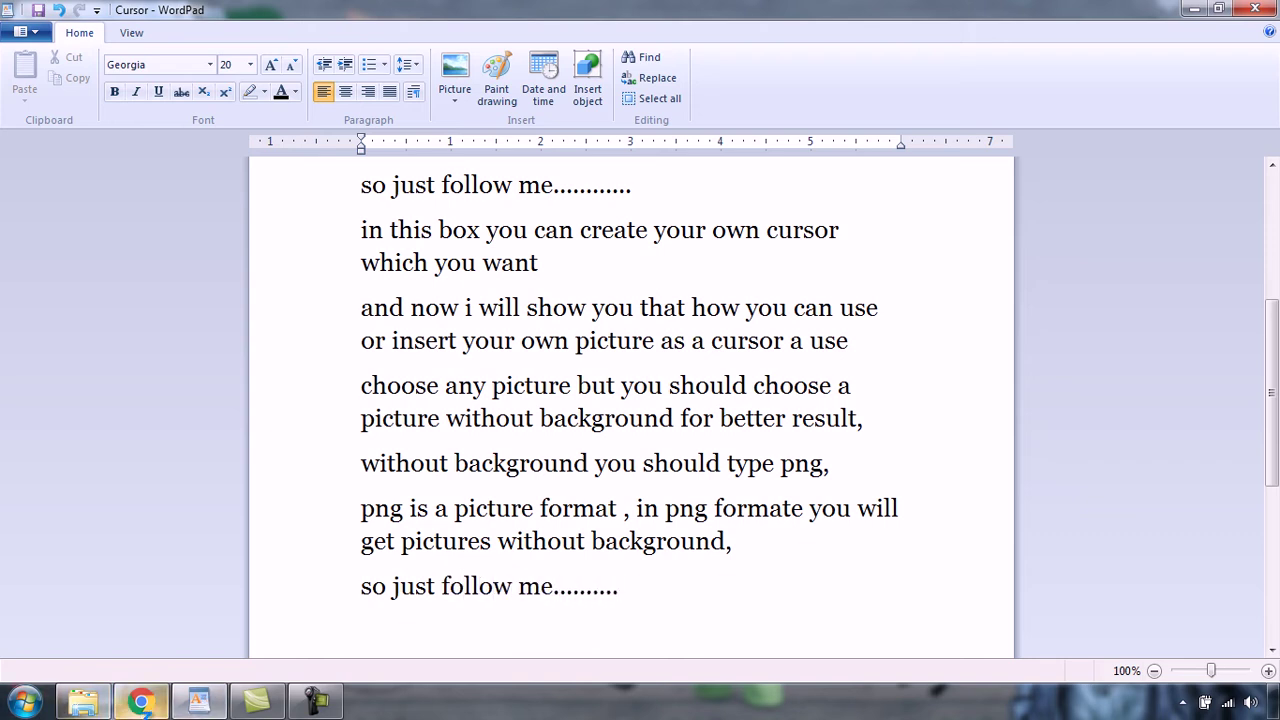
Switch to Chrome, search Google for "top cursor pictures png", and show the image results.
click(141, 700)
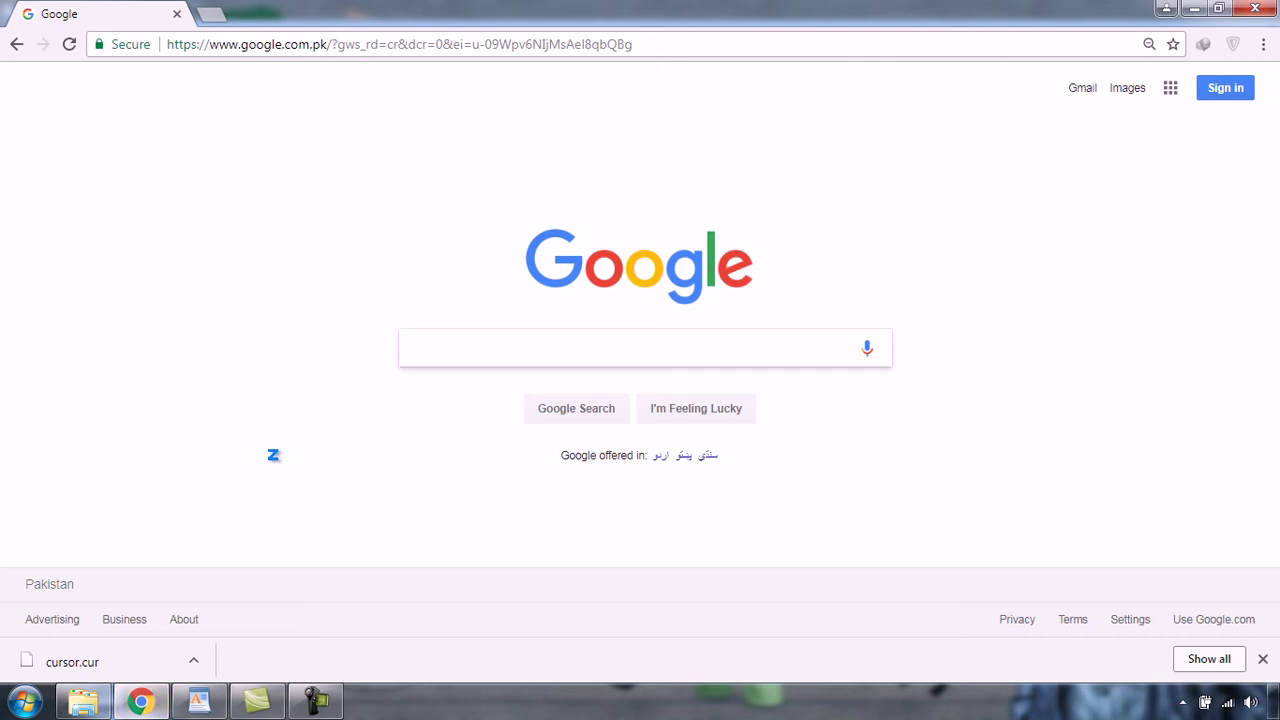
text(top cursor pictures png)
key(Return)
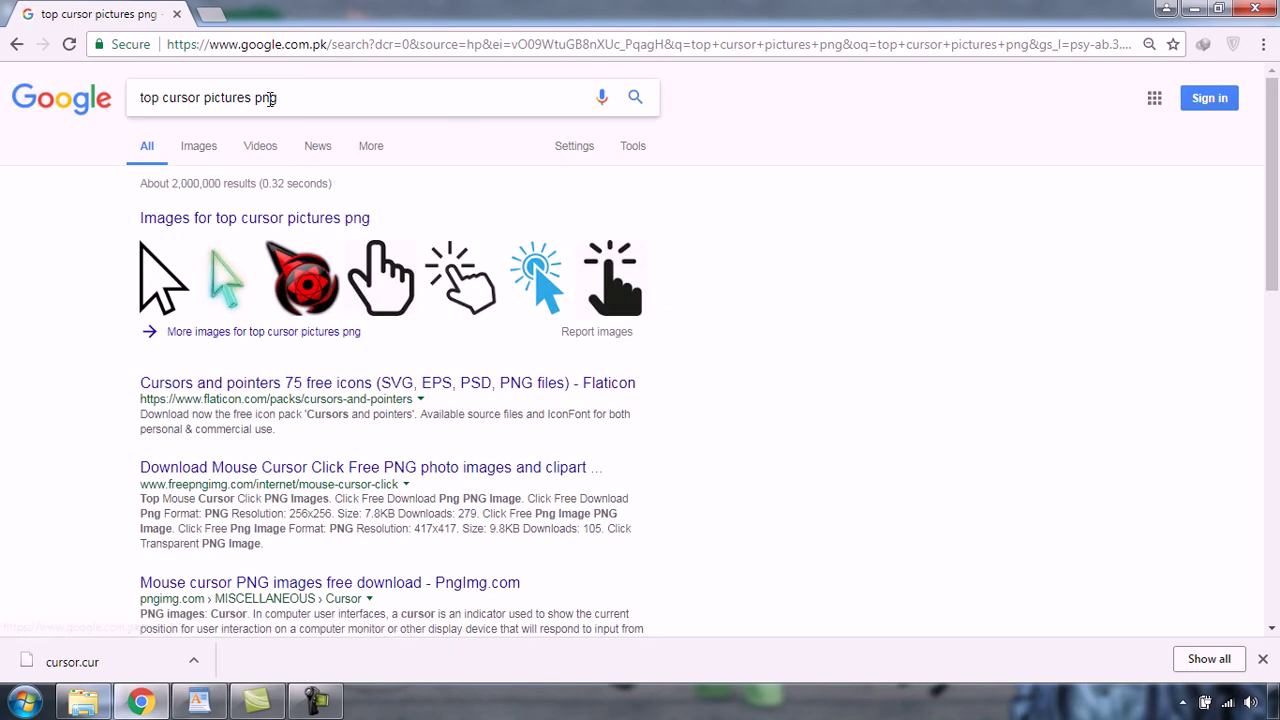
click(268, 97)
double_click(267, 98)
click(285, 97)
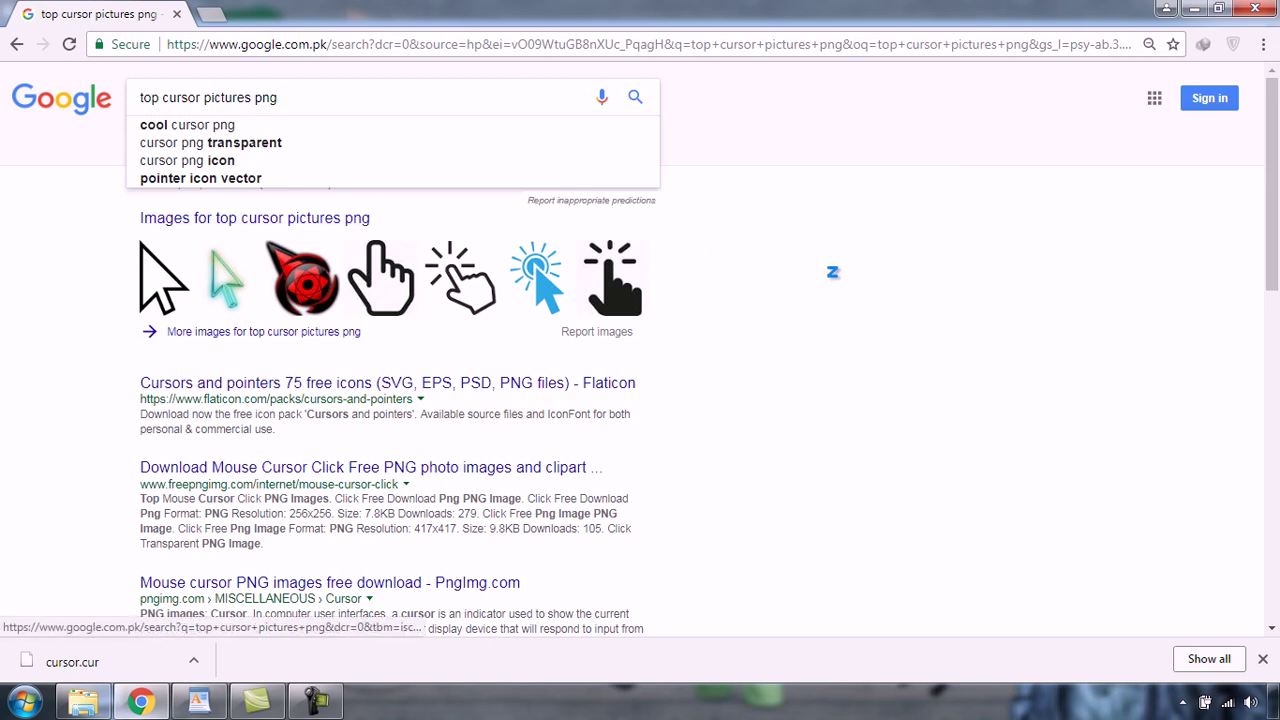
click(829, 272)
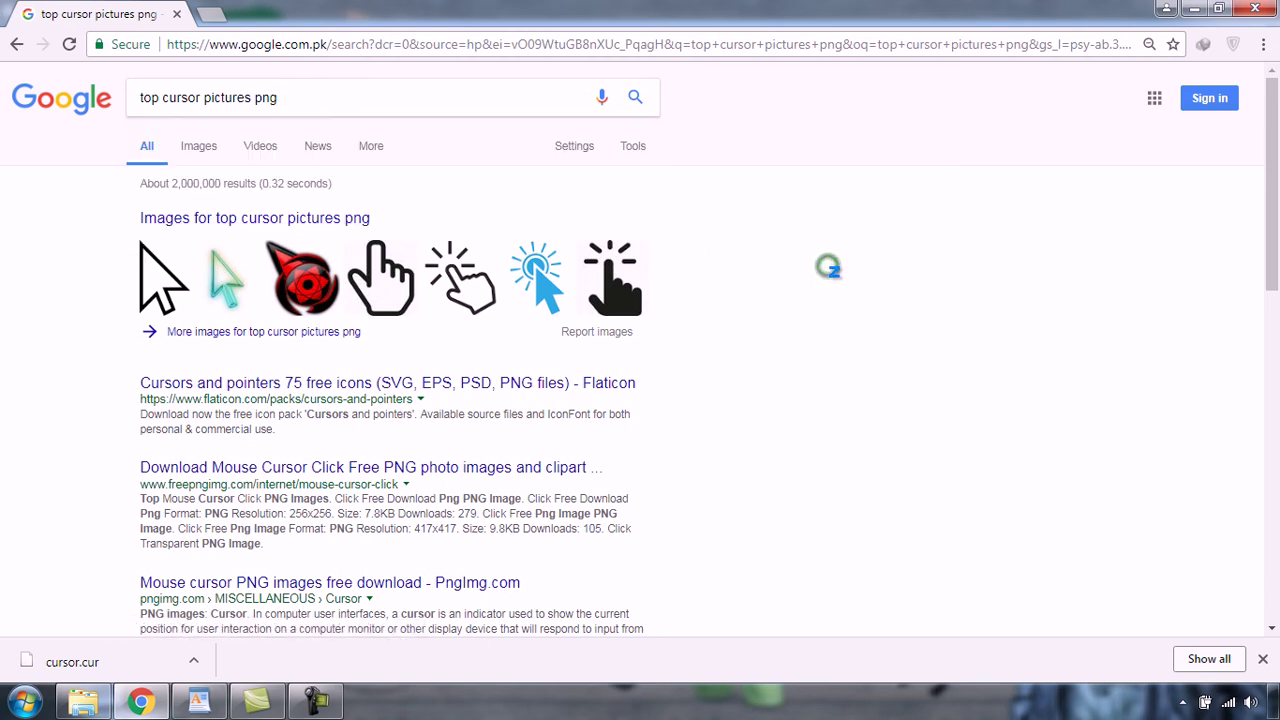
click(188, 147)
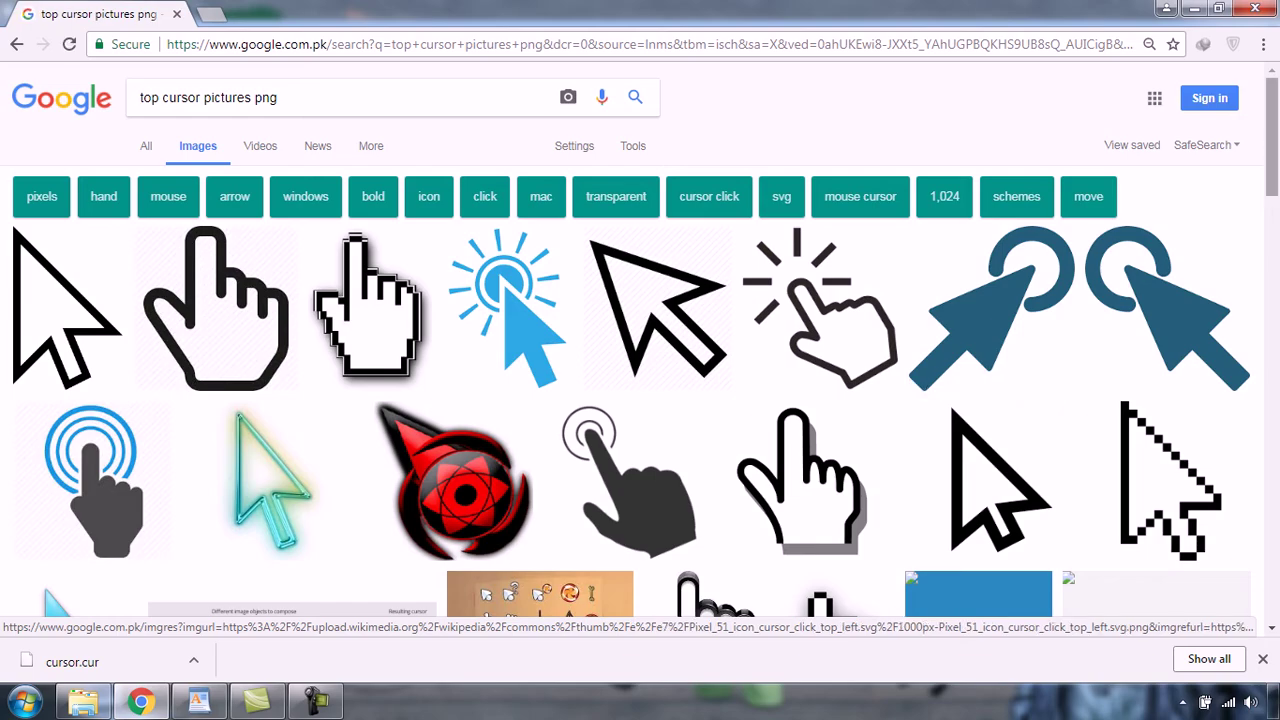
Browse the image results and open the preview of the red and black pointer picture from Freeiconspng.
scroll(1160, 300, down, 1)
scroll(640, 350, down, 10)
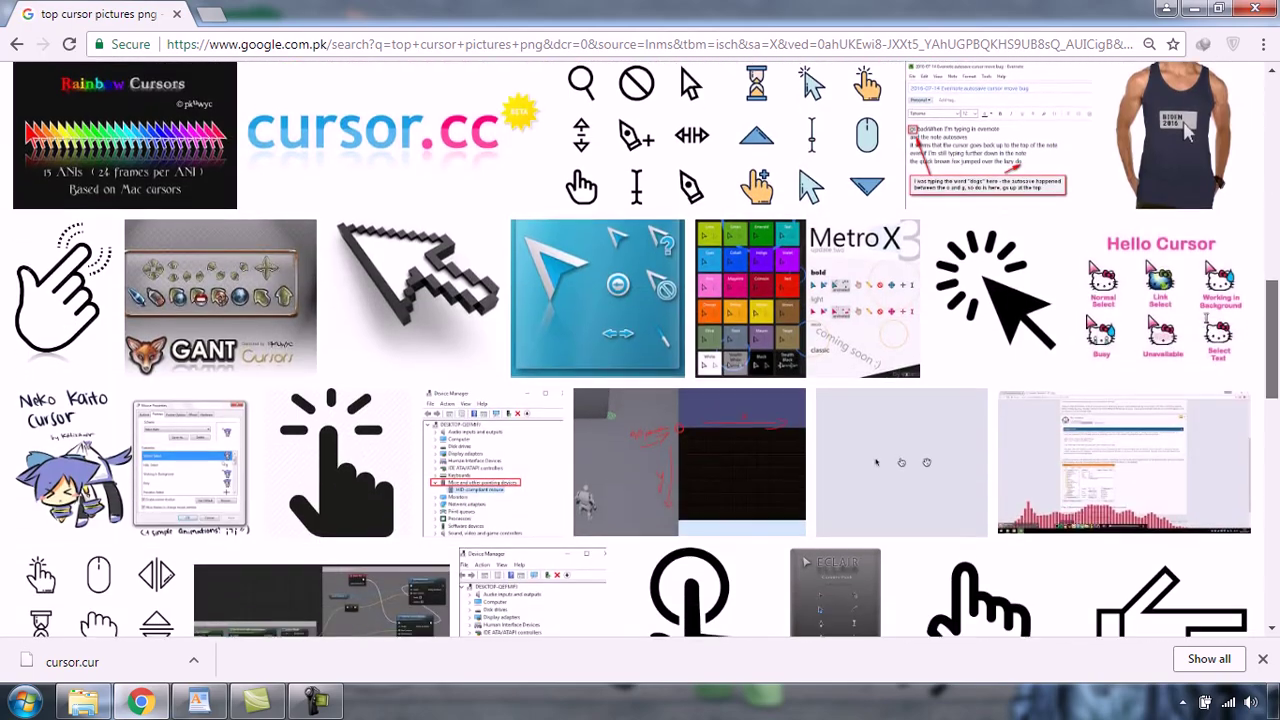
scroll(640, 350, up, 8)
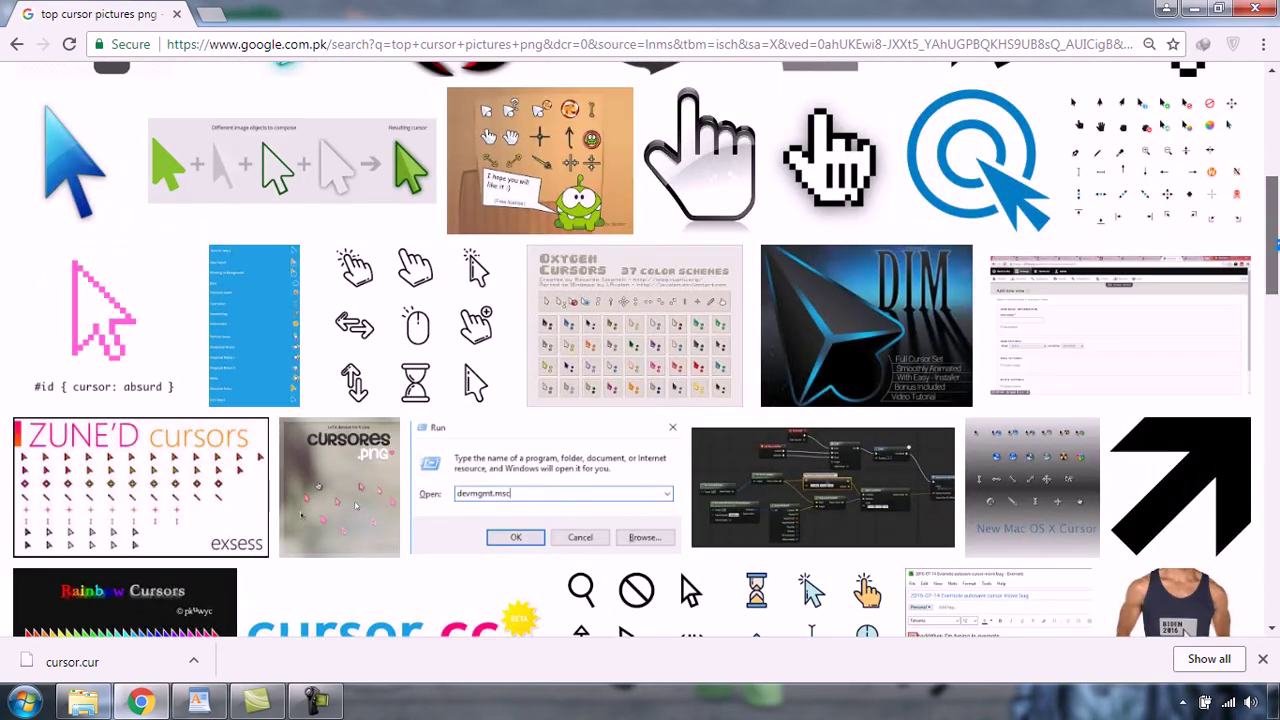
scroll(453, 437, up, 2)
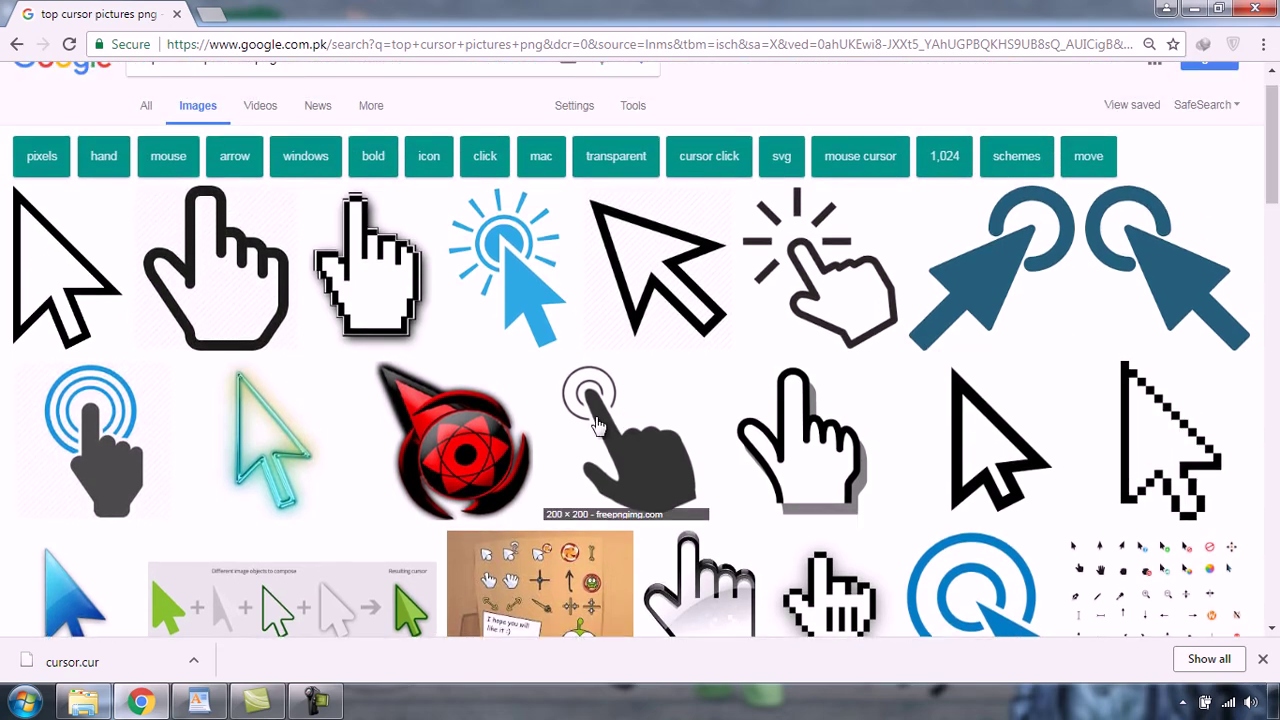
click(453, 437)
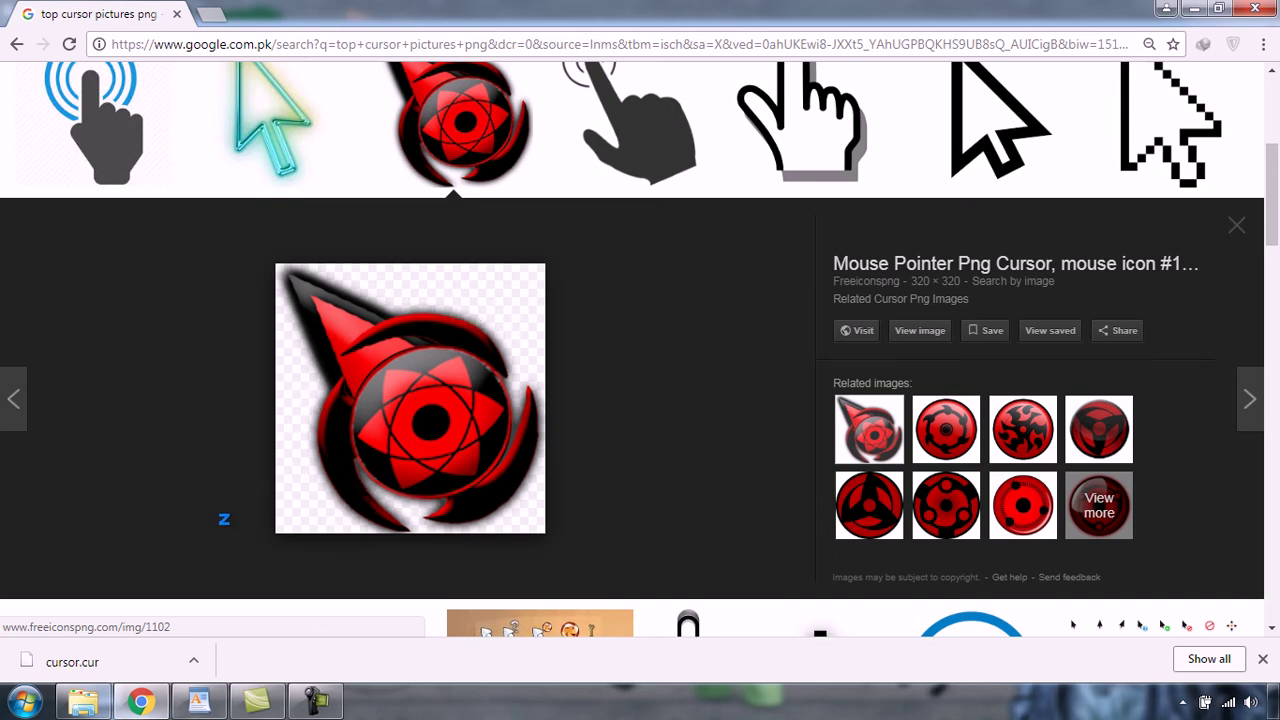
Switch to WordPad and, after a blank line, add the line "you can see that this picture has no background".
click(199, 701)
key(Return)
key(Return)
text(you can)
text( see tah)
text(hat)
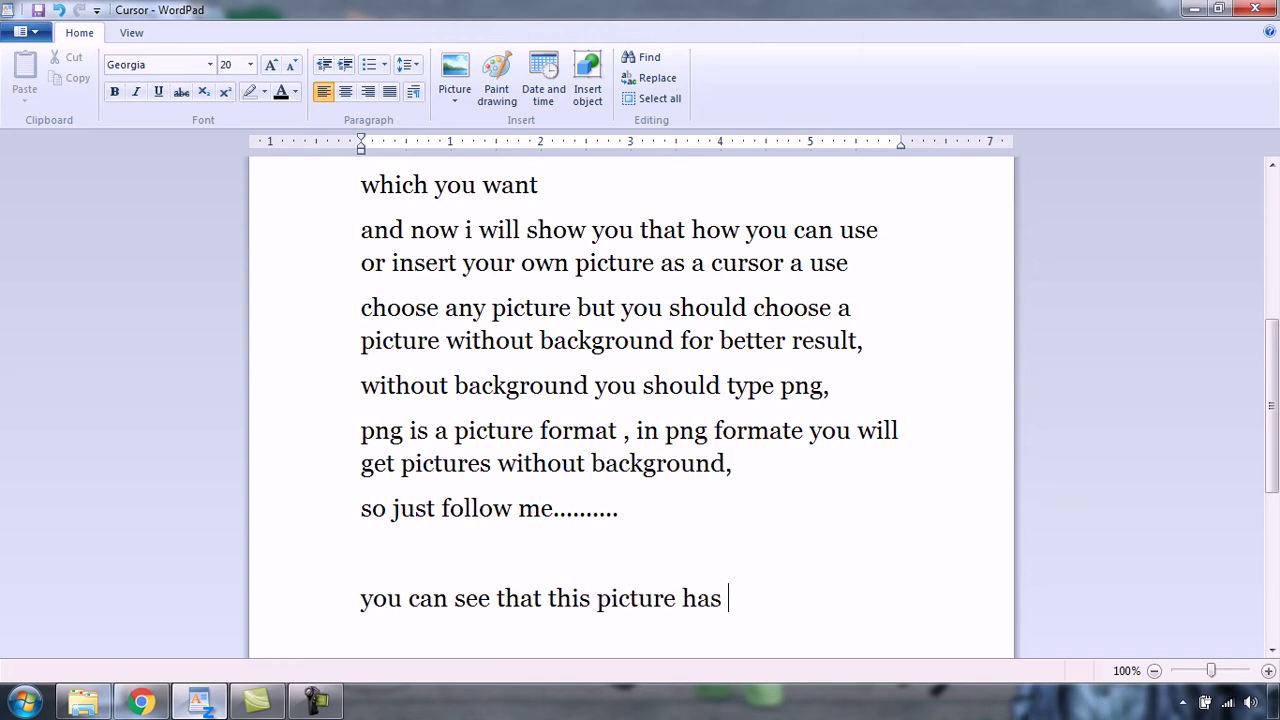
text(back)
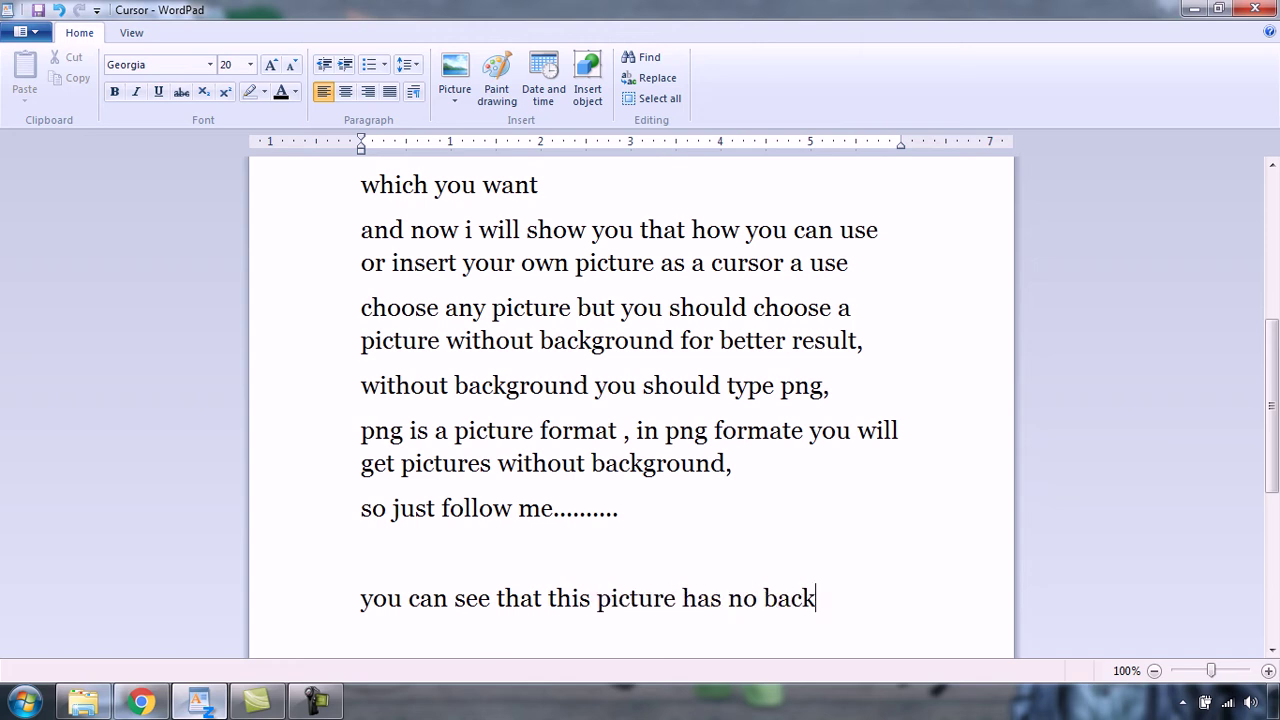
text(ground)
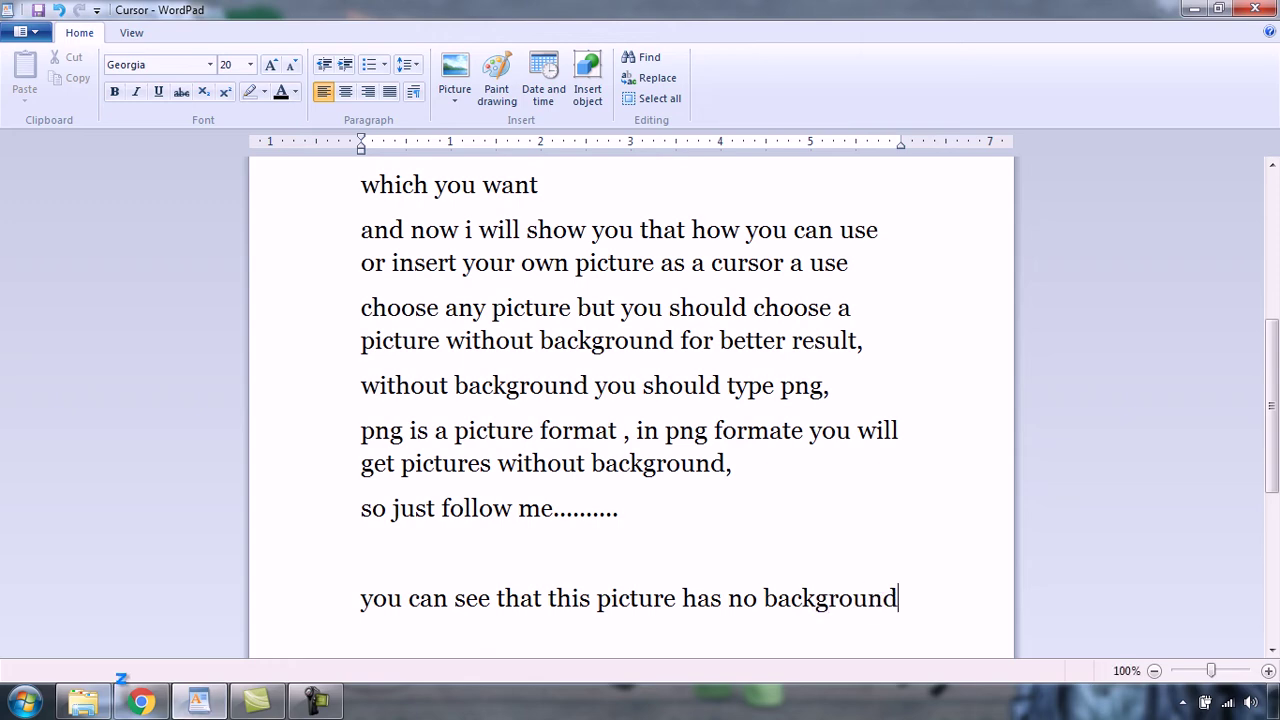
Switch to Chrome, save the previewed red pointer picture to the Desktop as a PNG image, and clear the open windows off the desktop.
click(141, 701)
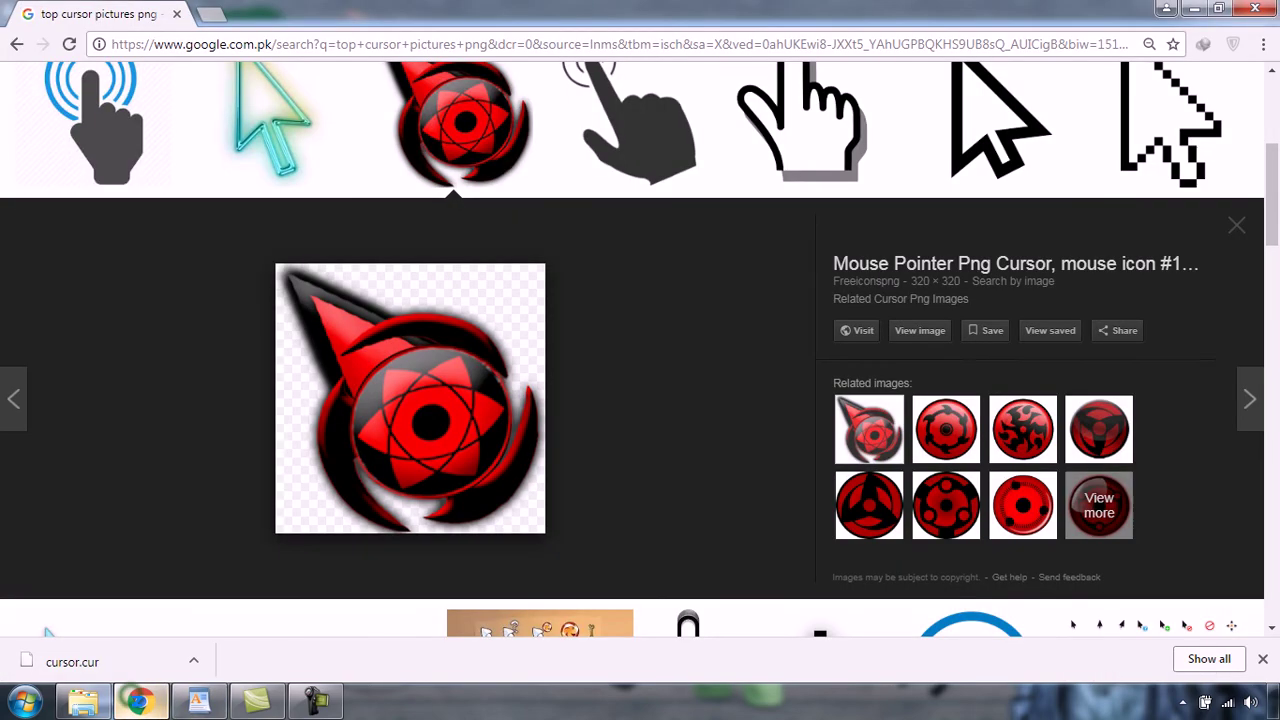
right_click(432, 400)
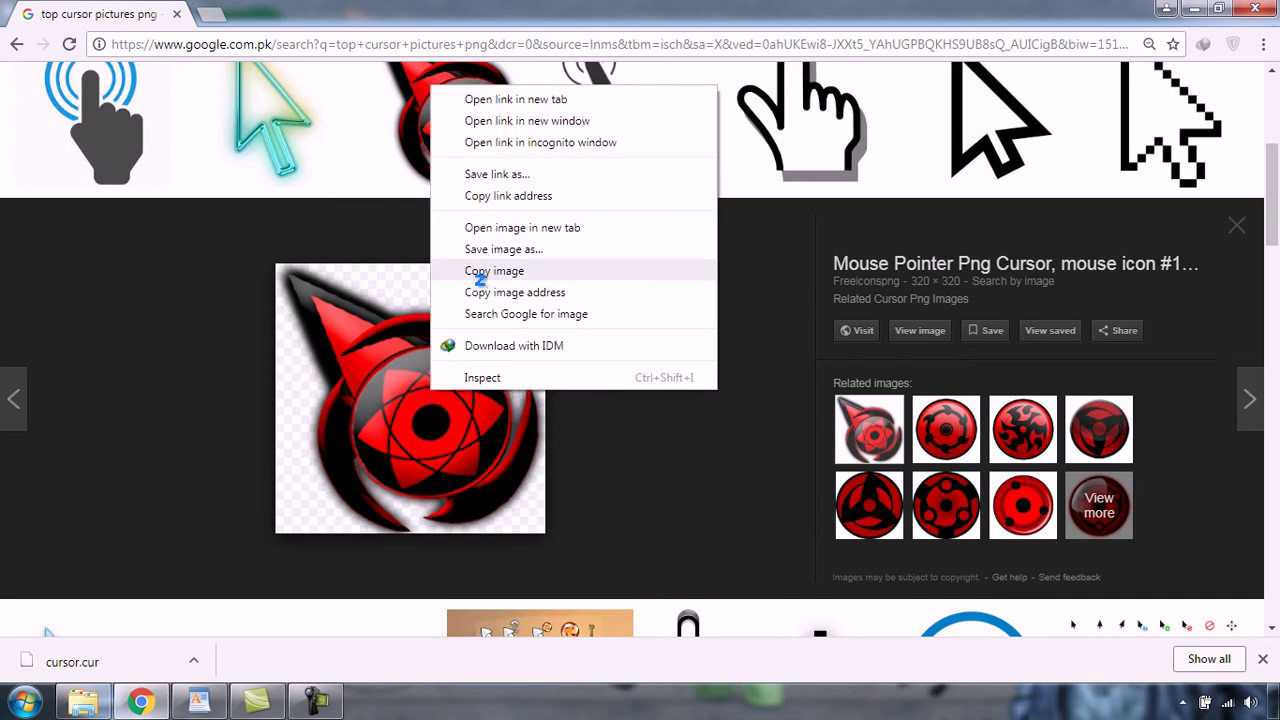
click(524, 250)
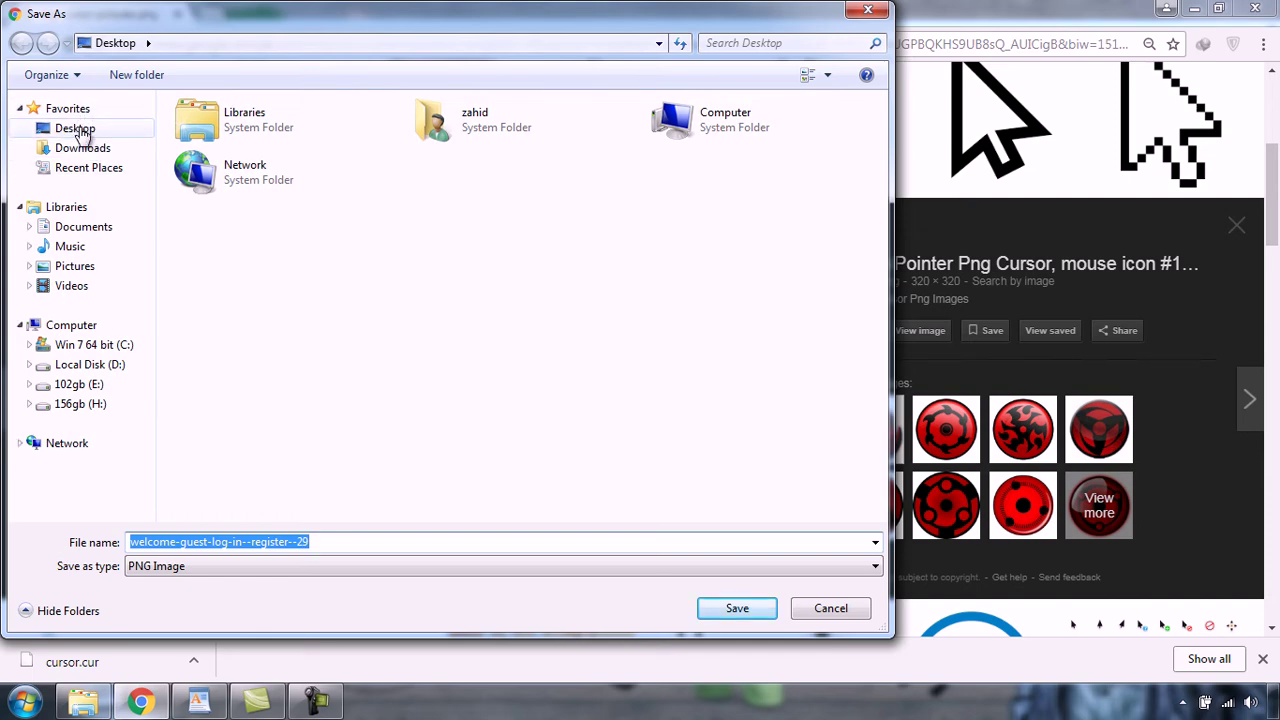
click(80, 128)
click(699, 607)
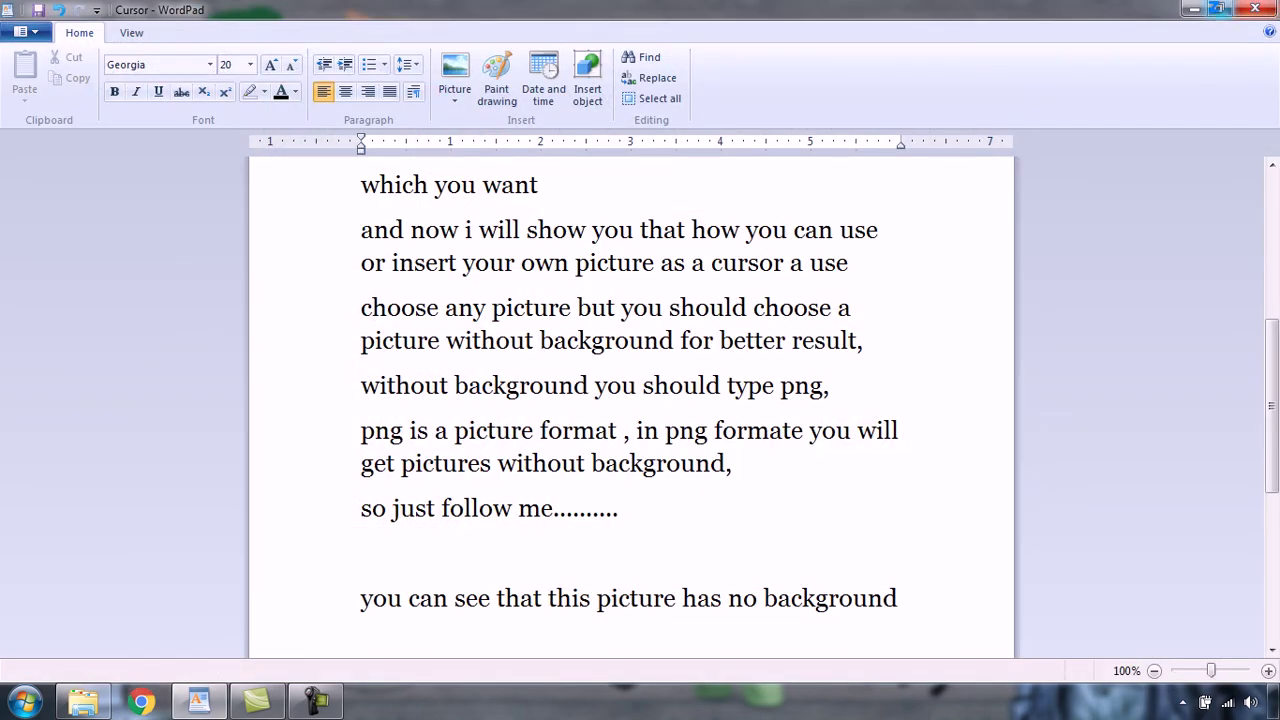
click(1190, 9)
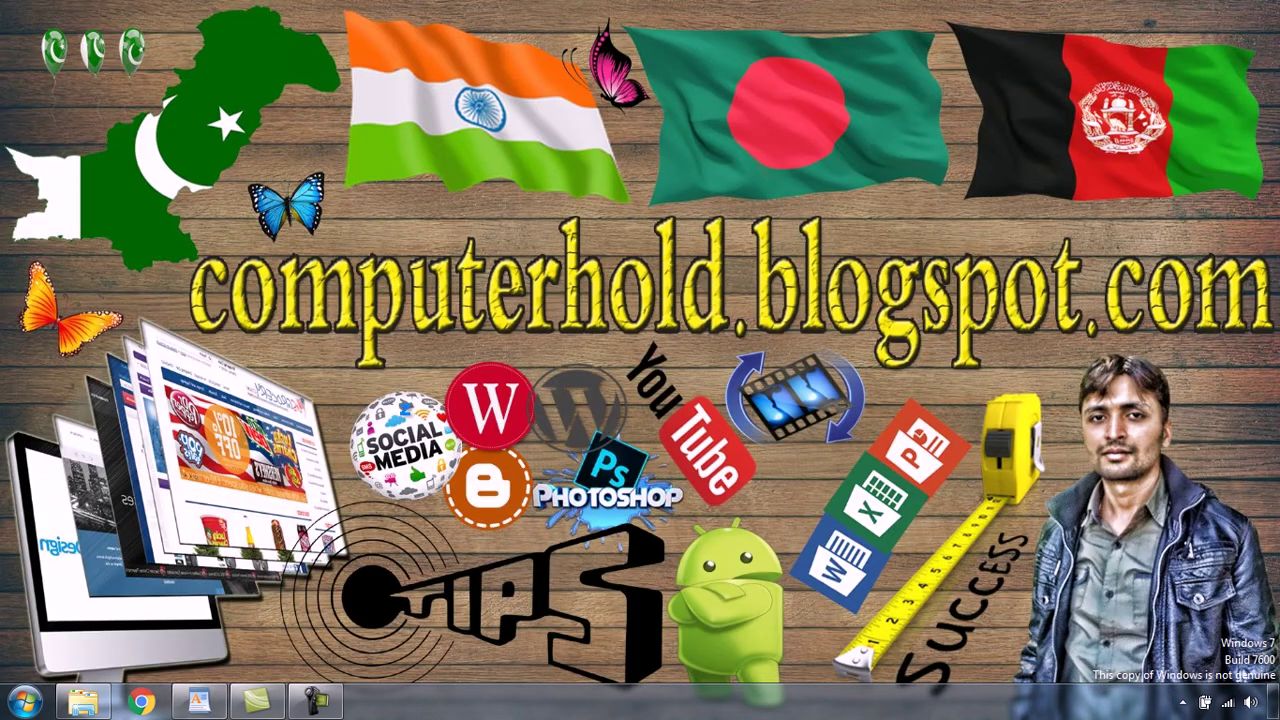
Switch to Chrome, load google.com, search for "cursor.cc", and open the Cursor.cc site.
click(141, 701)
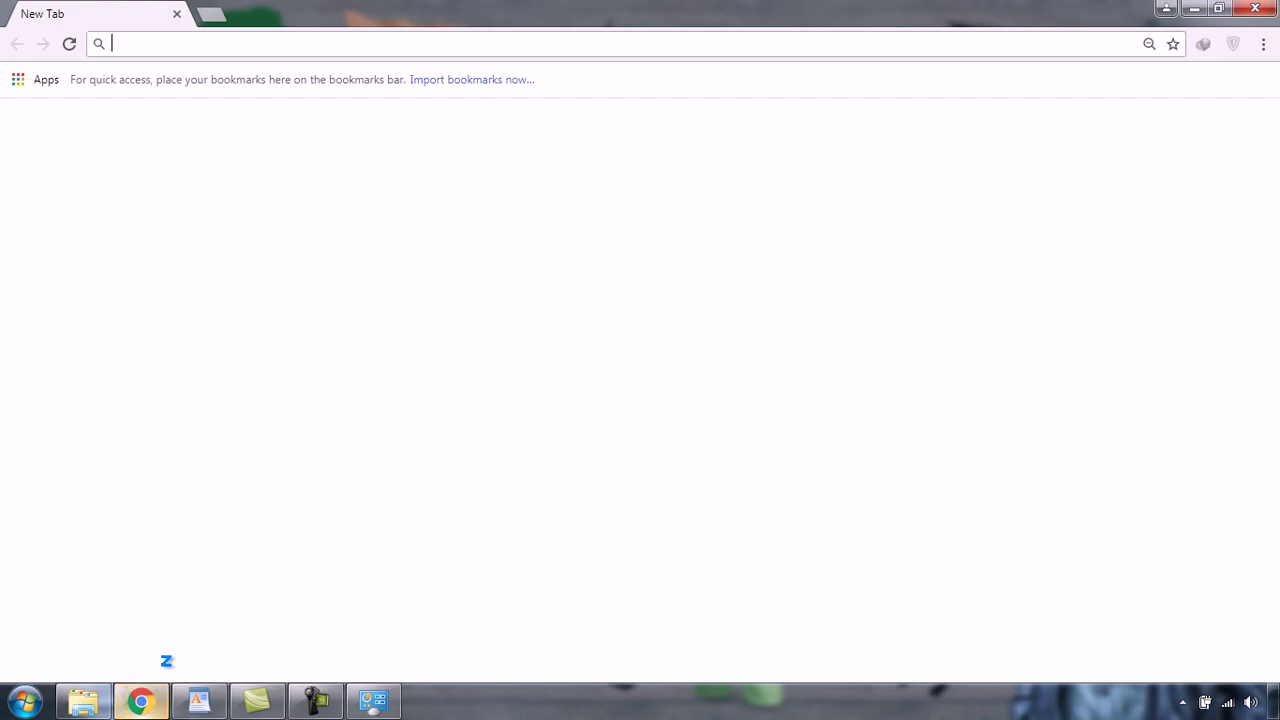
text(go)
key(Return)
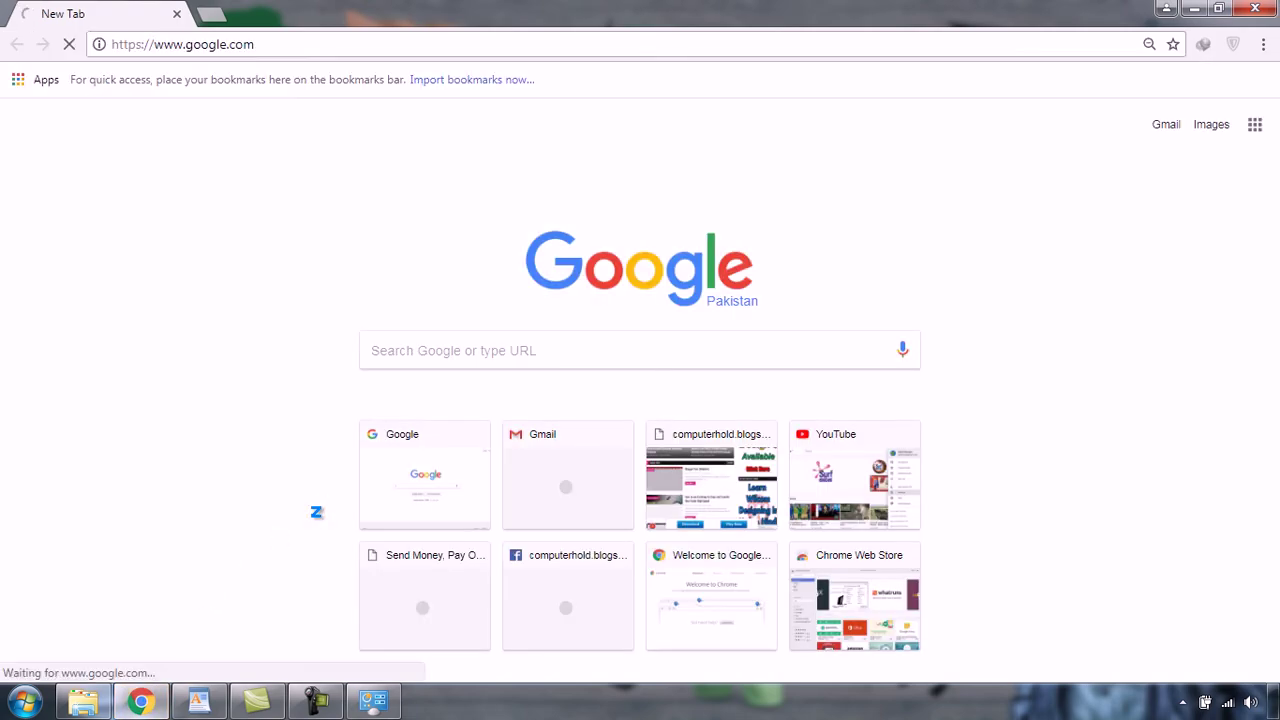
text(cur)
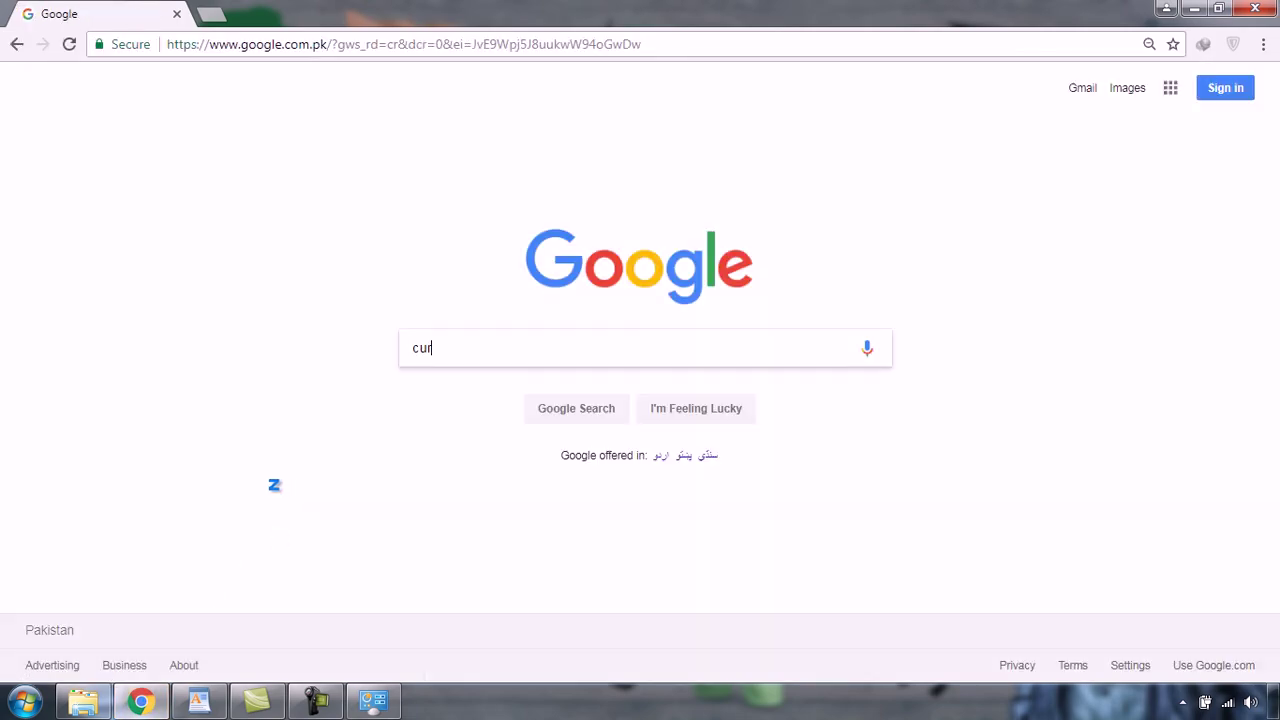
text(sor.cc)
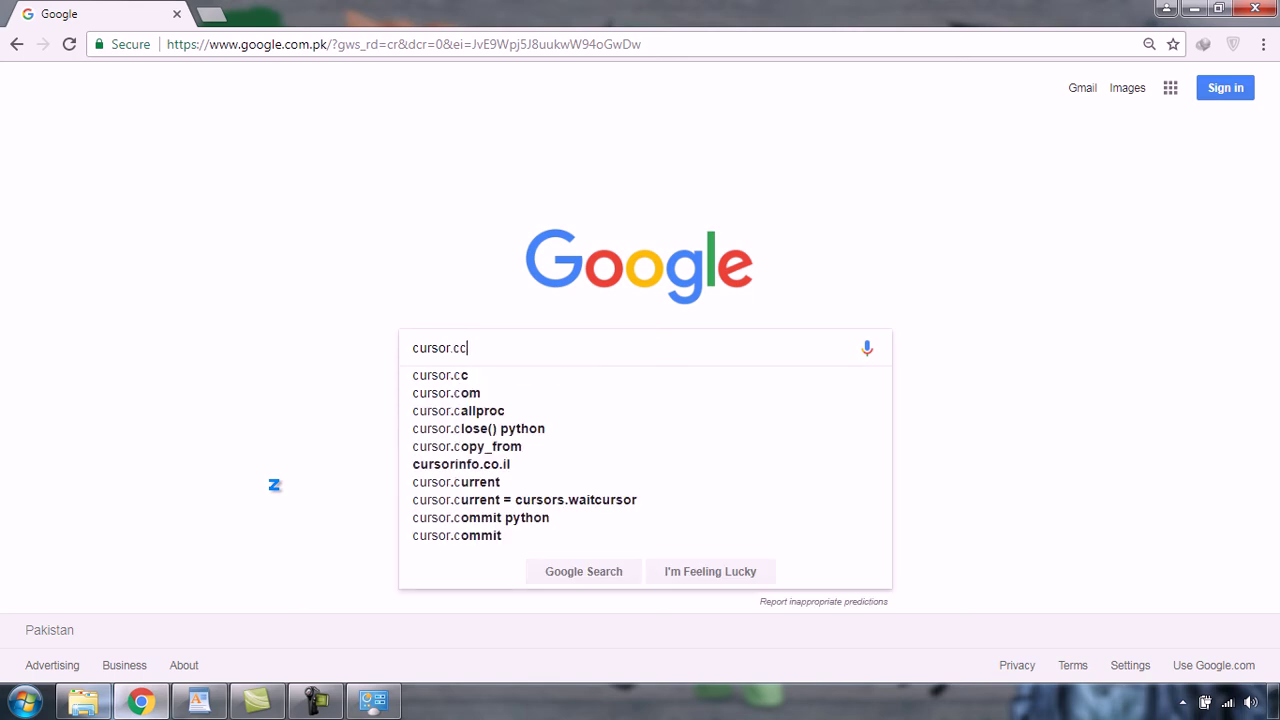
key(Return)
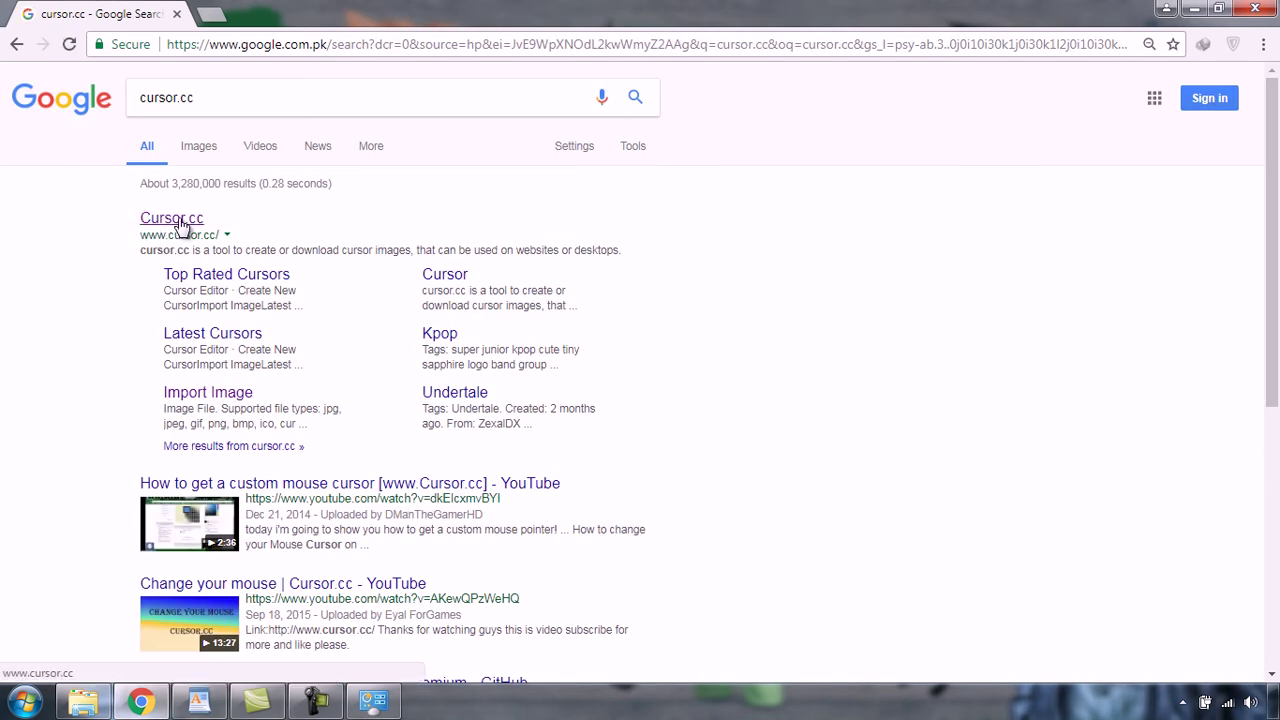
click(176, 219)
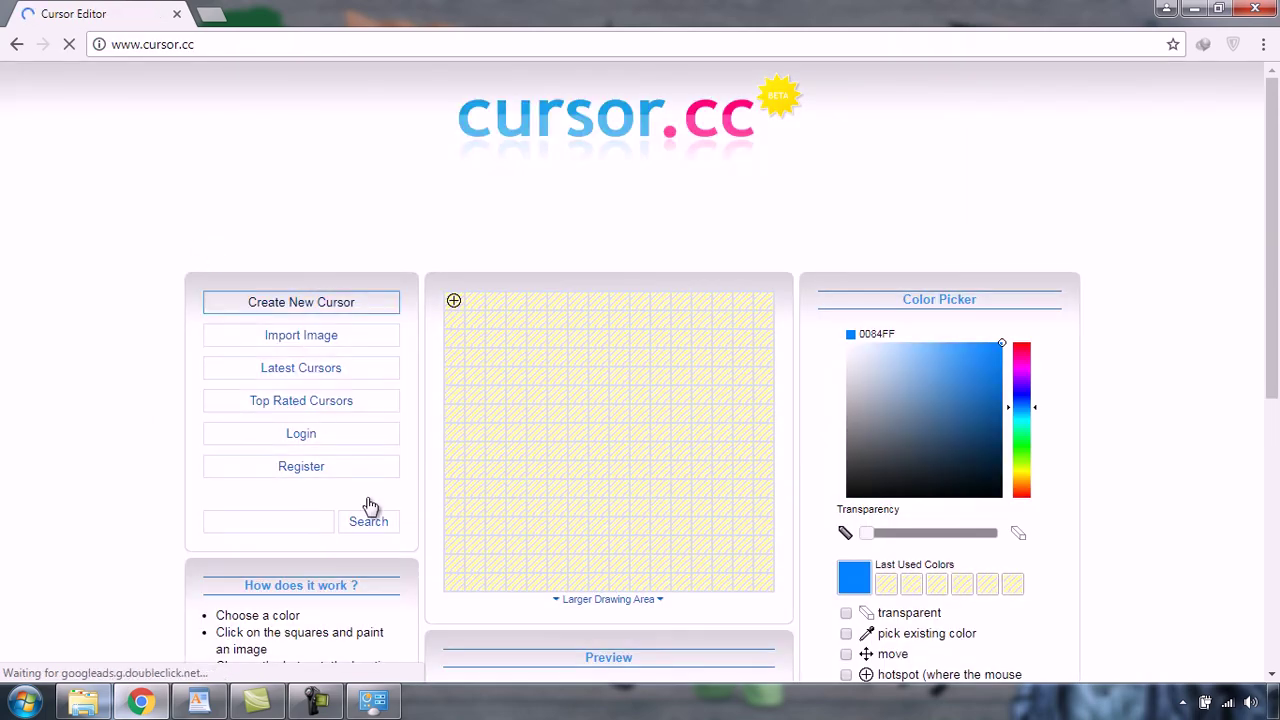
Import the PNG picture welcome-guest-log-in--register--29 from the Desktop into the cursor editor.
click(316, 338)
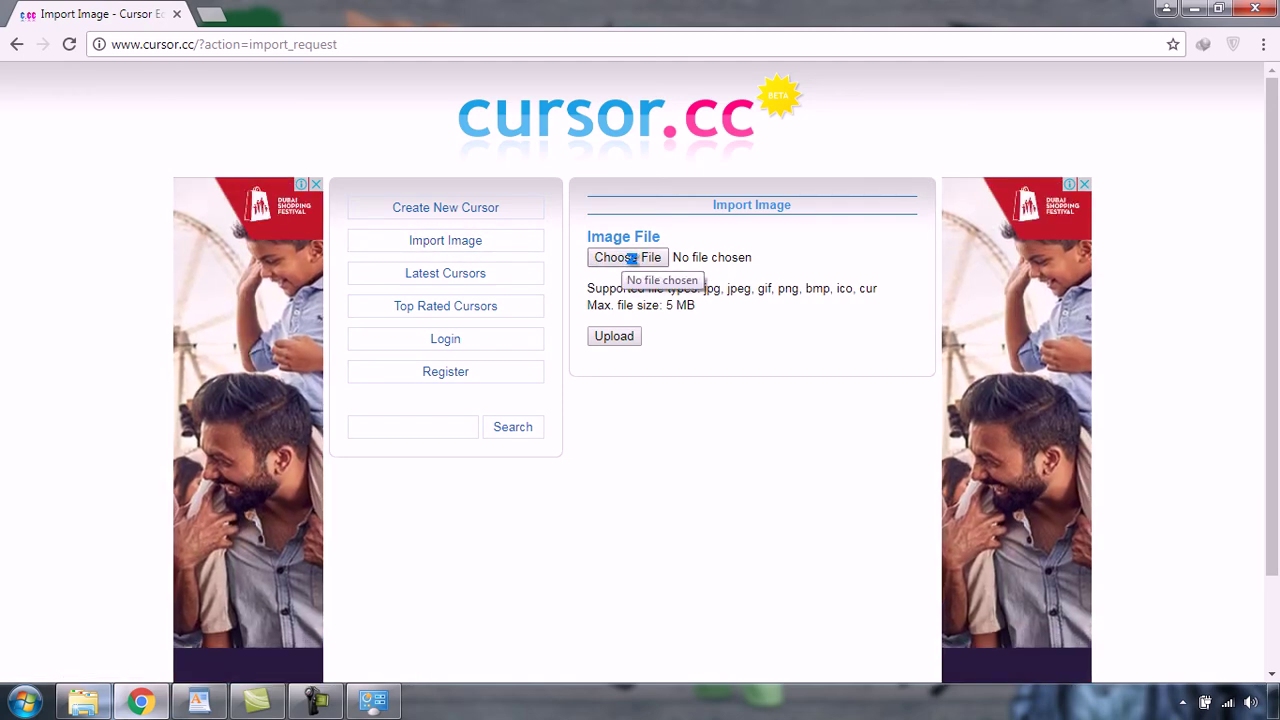
click(631, 258)
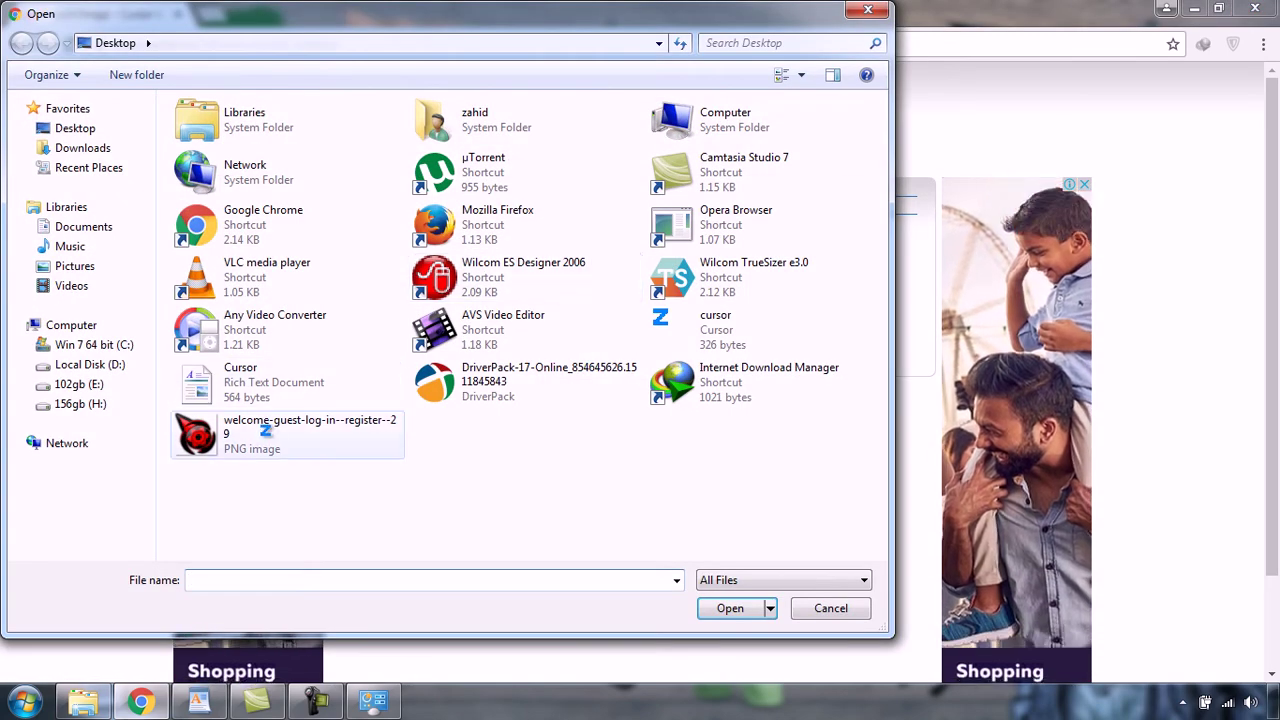
click(265, 430)
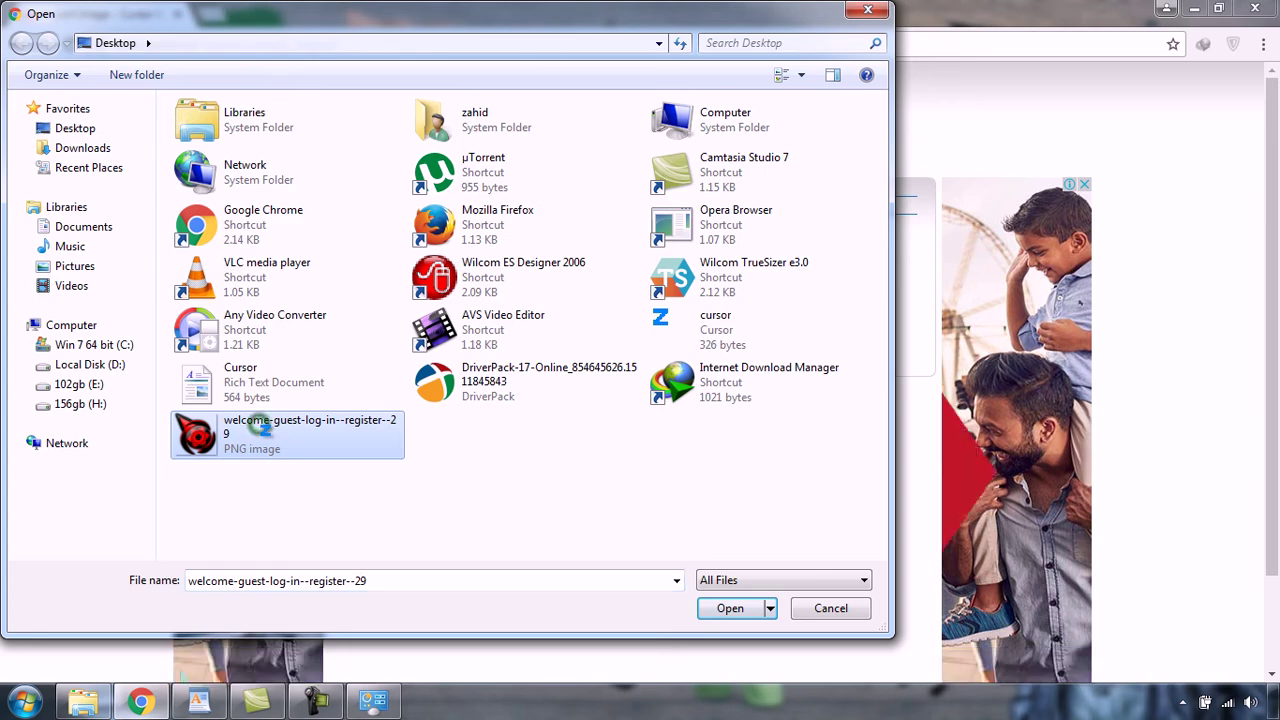
click(729, 609)
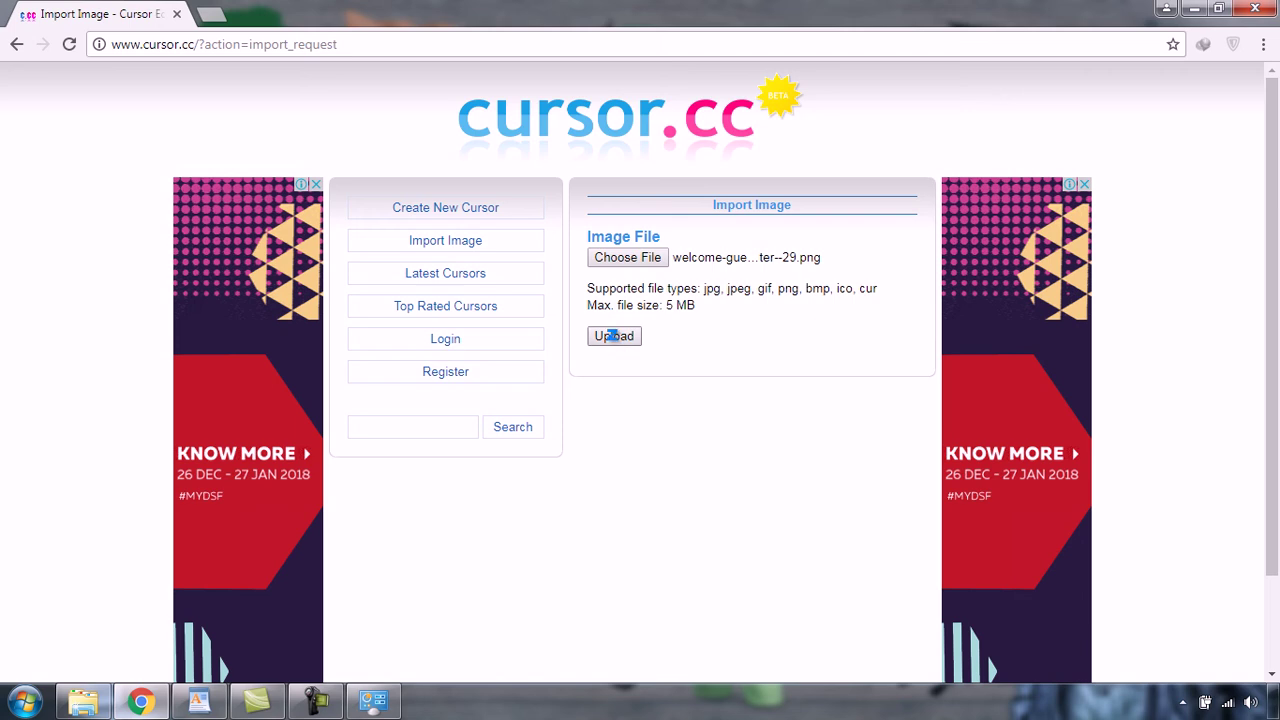
click(614, 337)
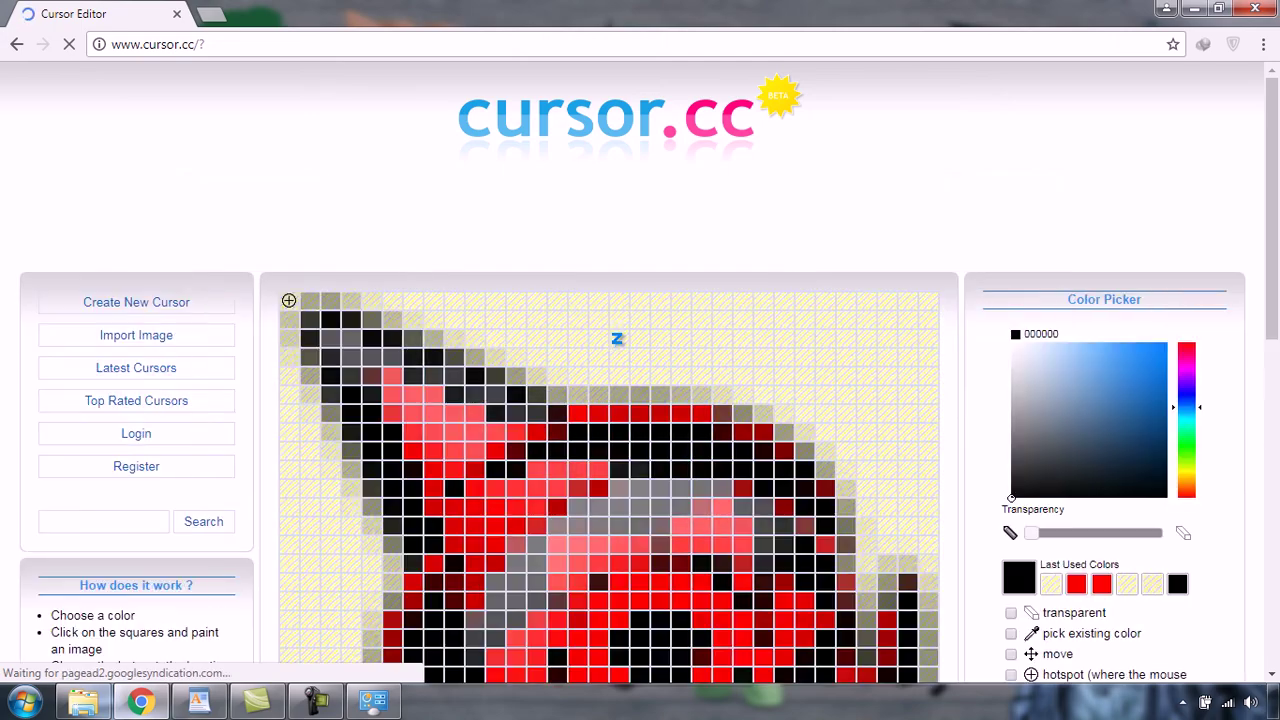
Preview the imported cursor with Example 2 and Example 1, download it as cursor.cur, and leave the preview on Example 2.
scroll(616, 338, down, 3)
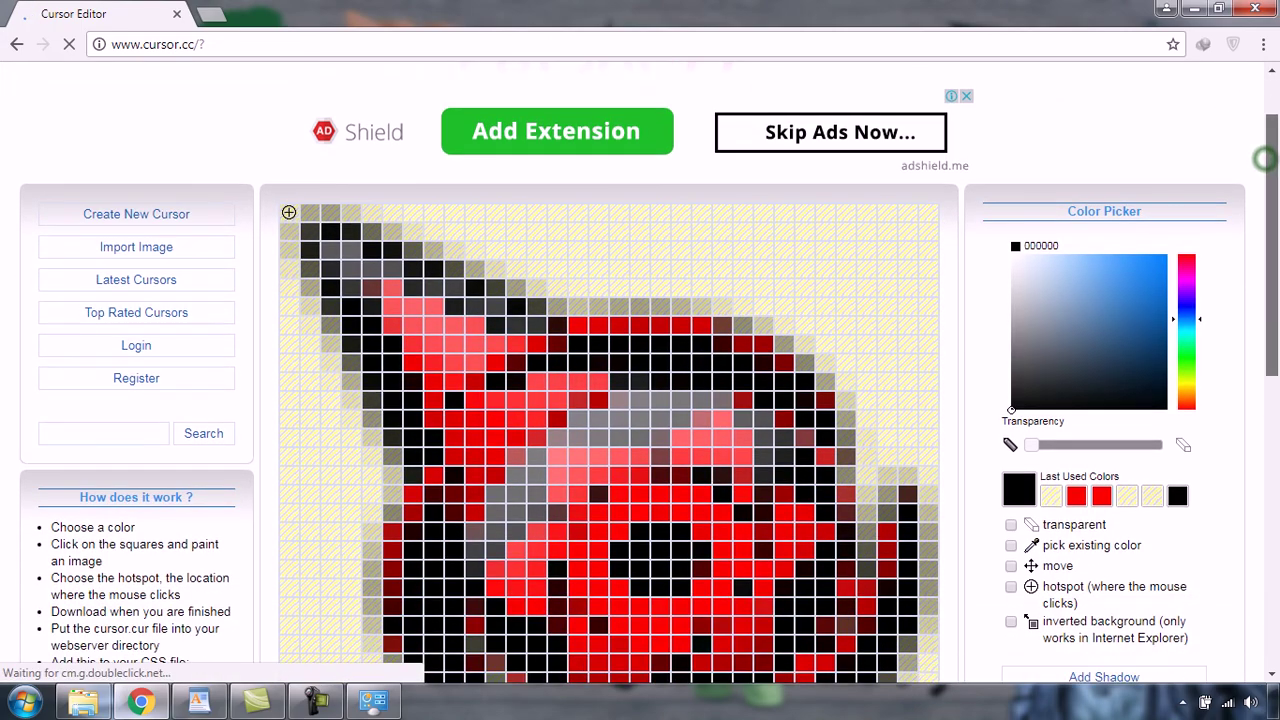
scroll(640, 370, down, 2)
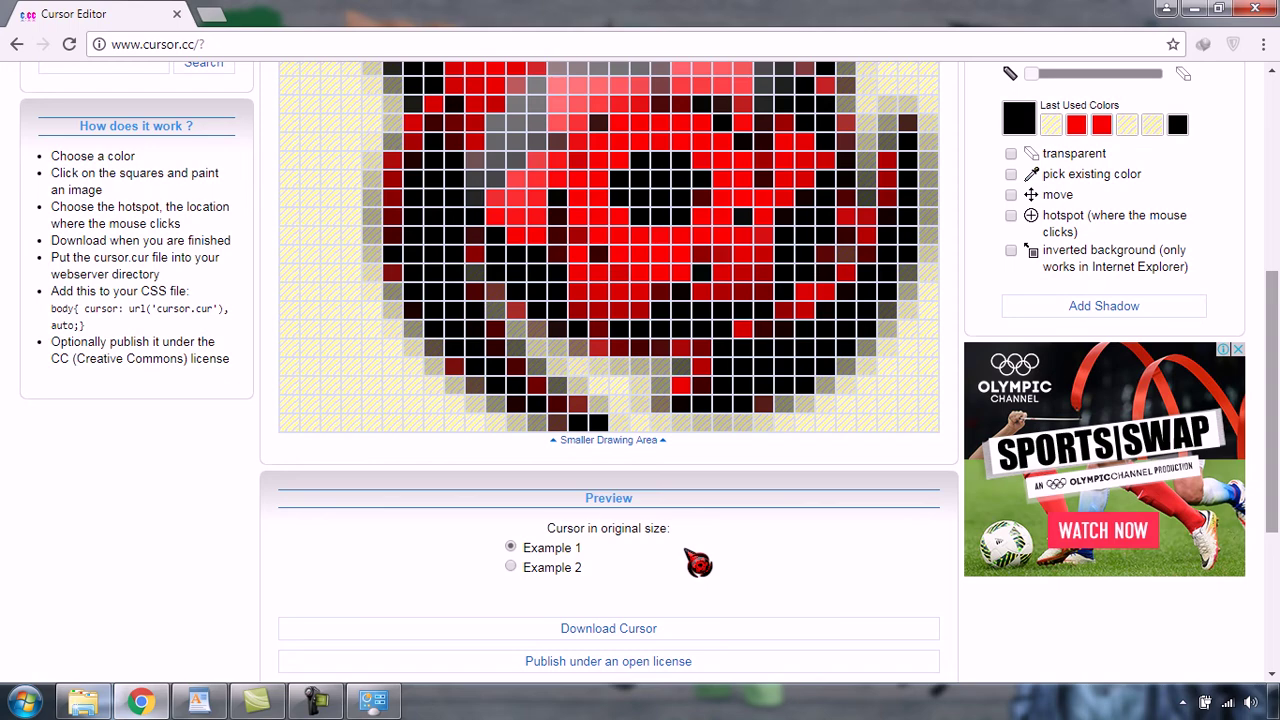
click(520, 570)
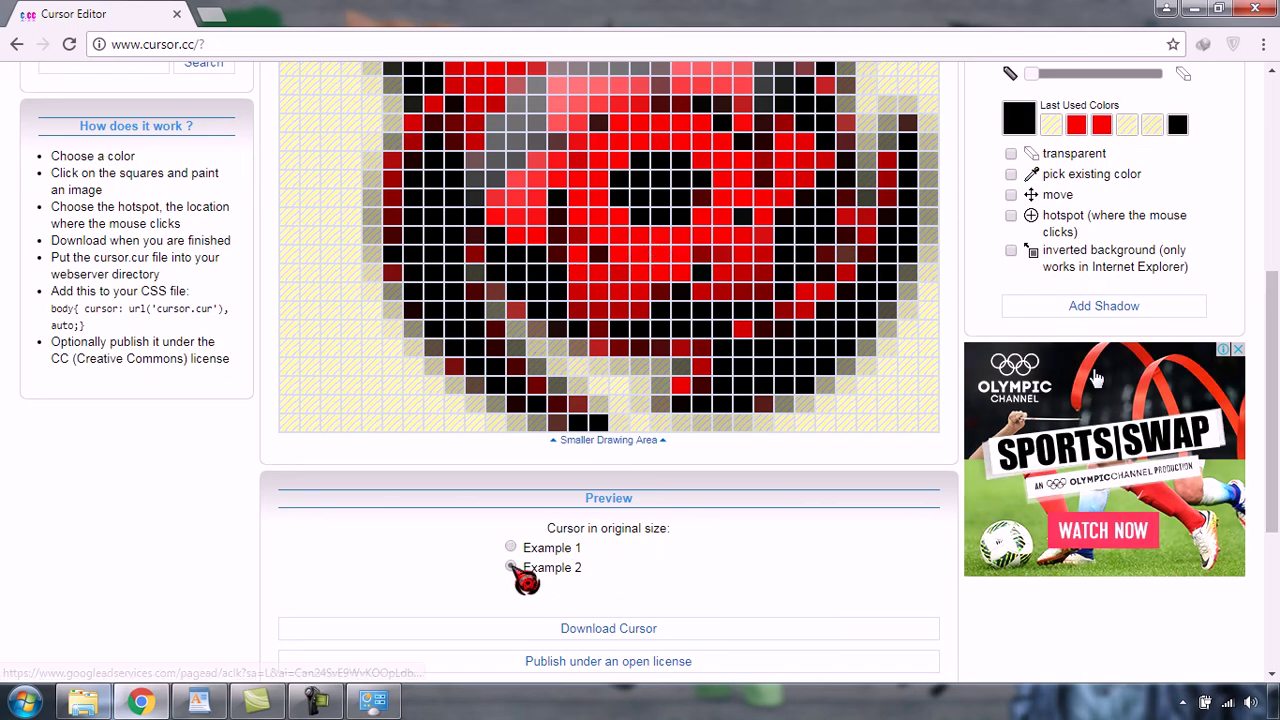
scroll(540, 578, down, 2)
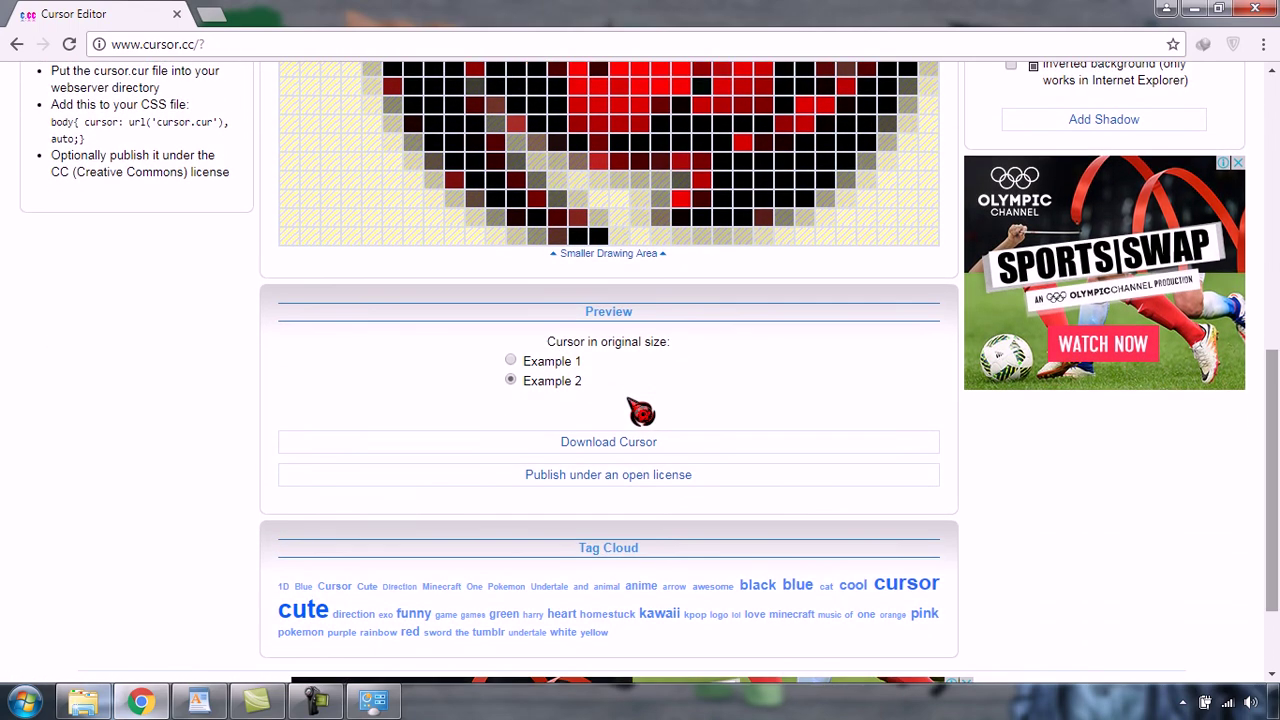
click(516, 362)
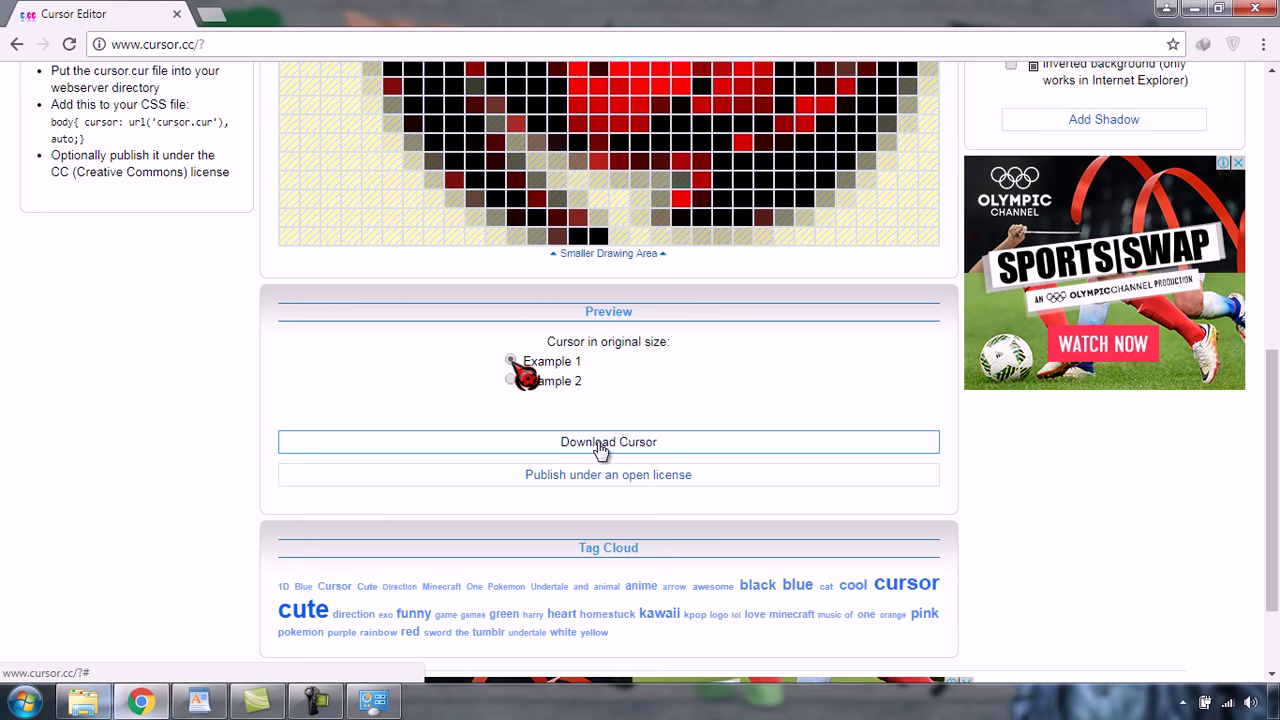
click(608, 449)
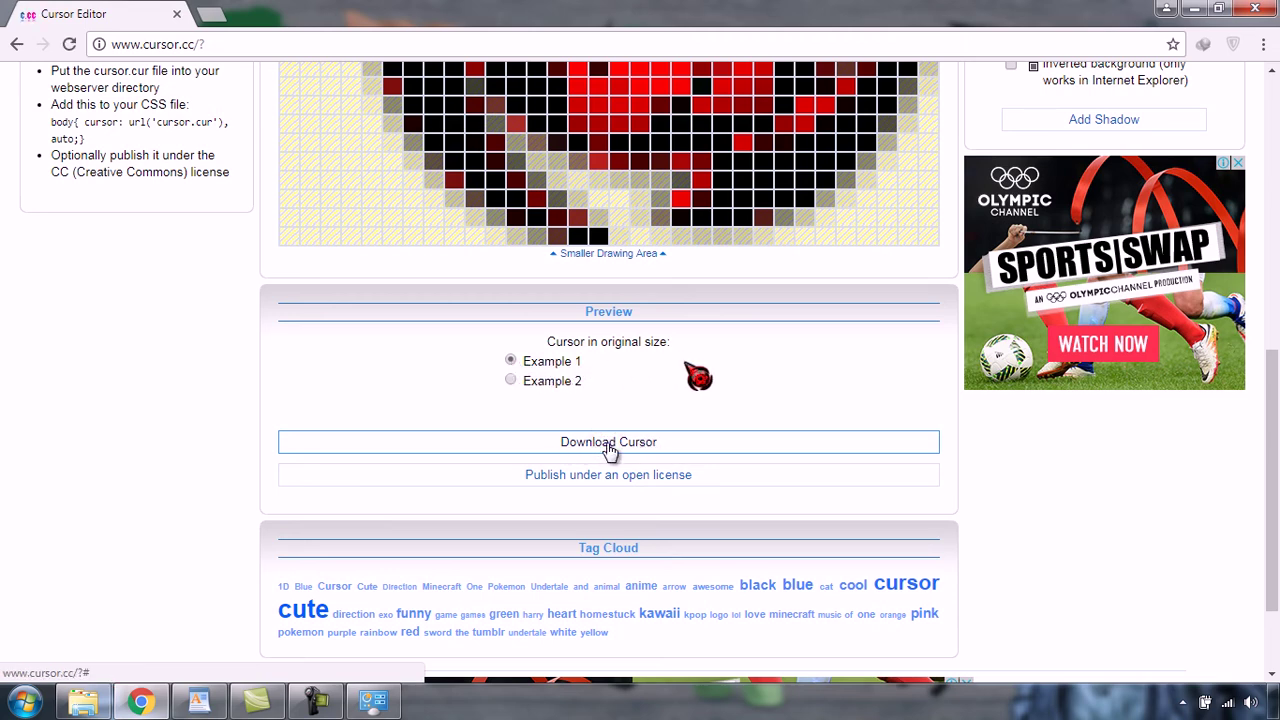
click(512, 381)
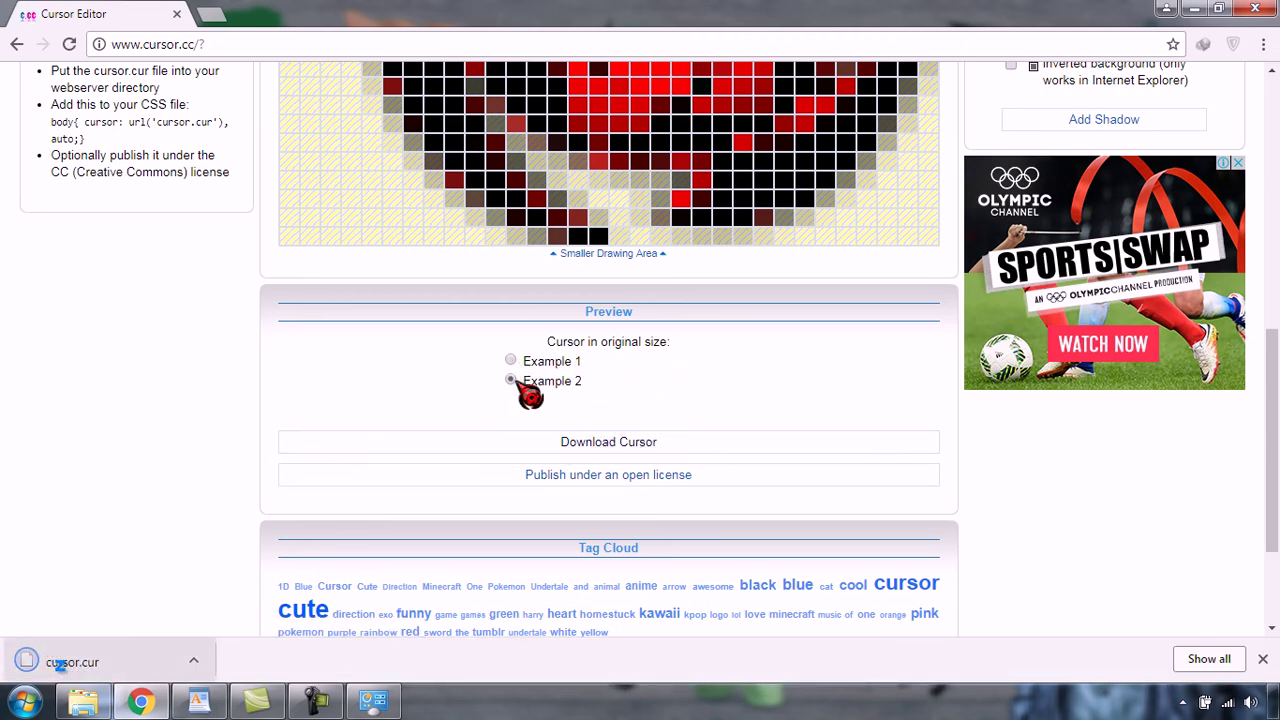
Switch to Windows Explorer, cut the new cursor file from the Downloads folder, and return to the desktop.
click(83, 701)
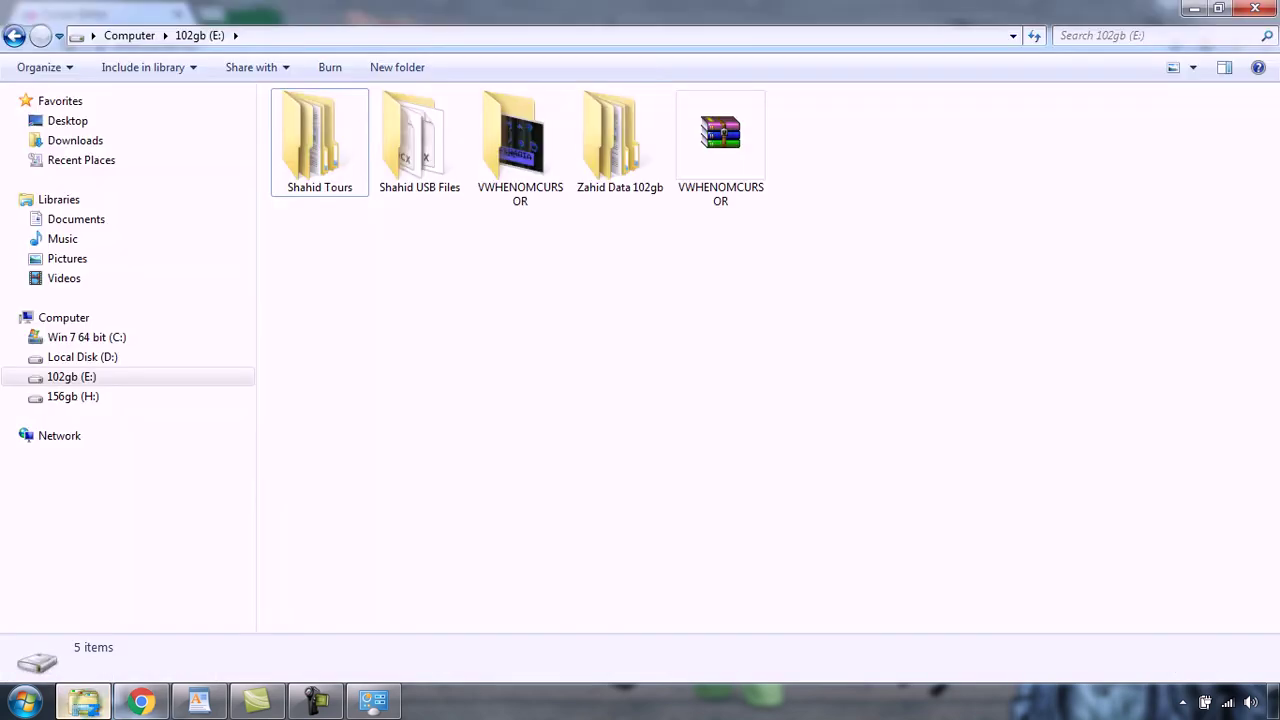
click(82, 140)
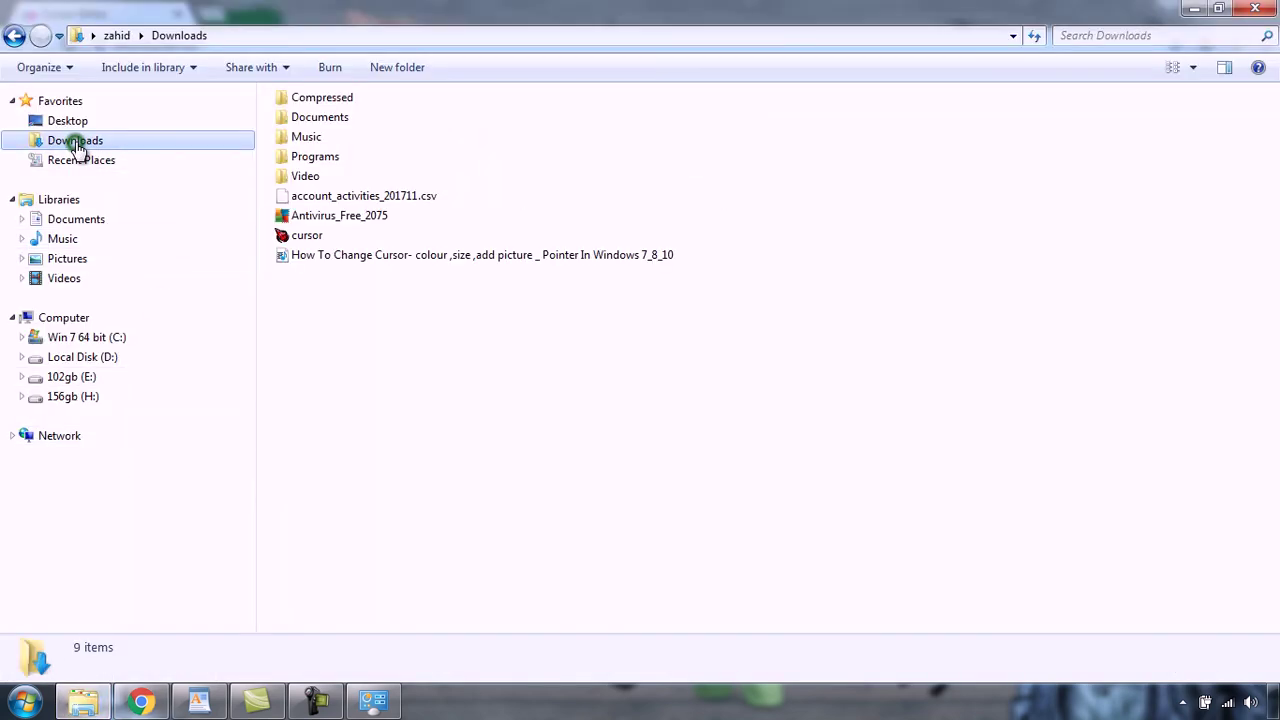
click(305, 237)
right_click(299, 234)
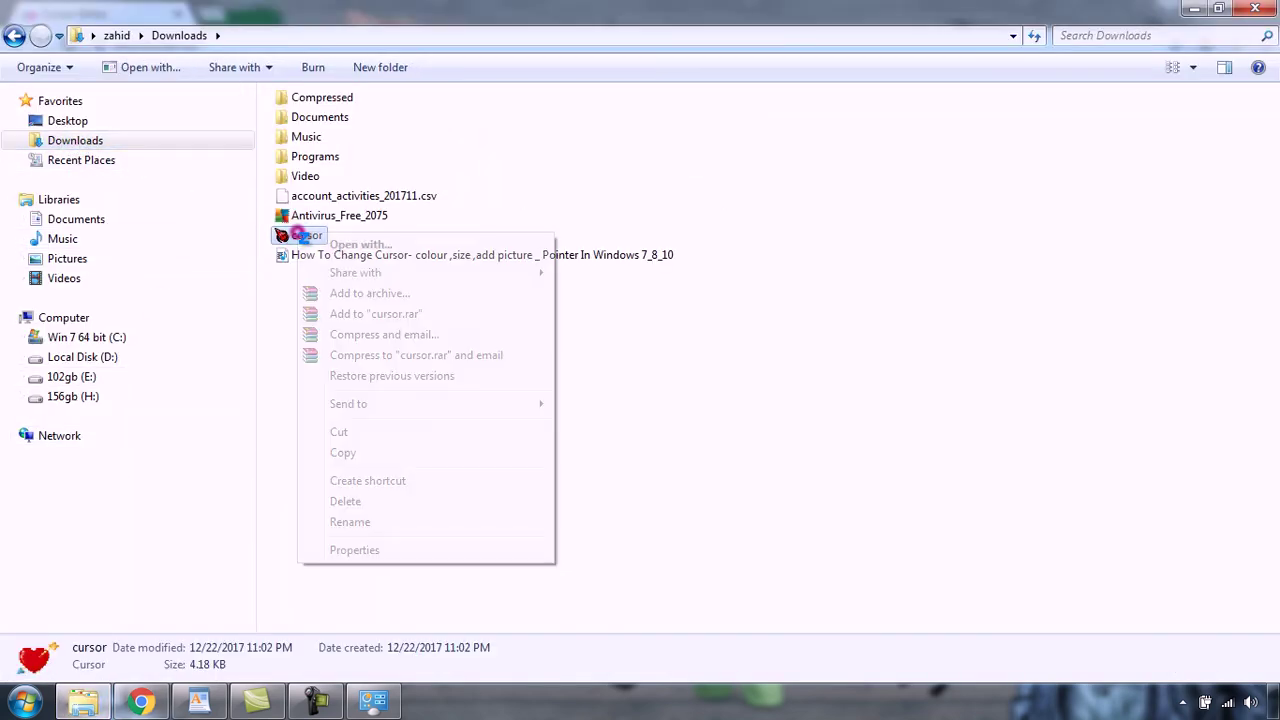
click(340, 431)
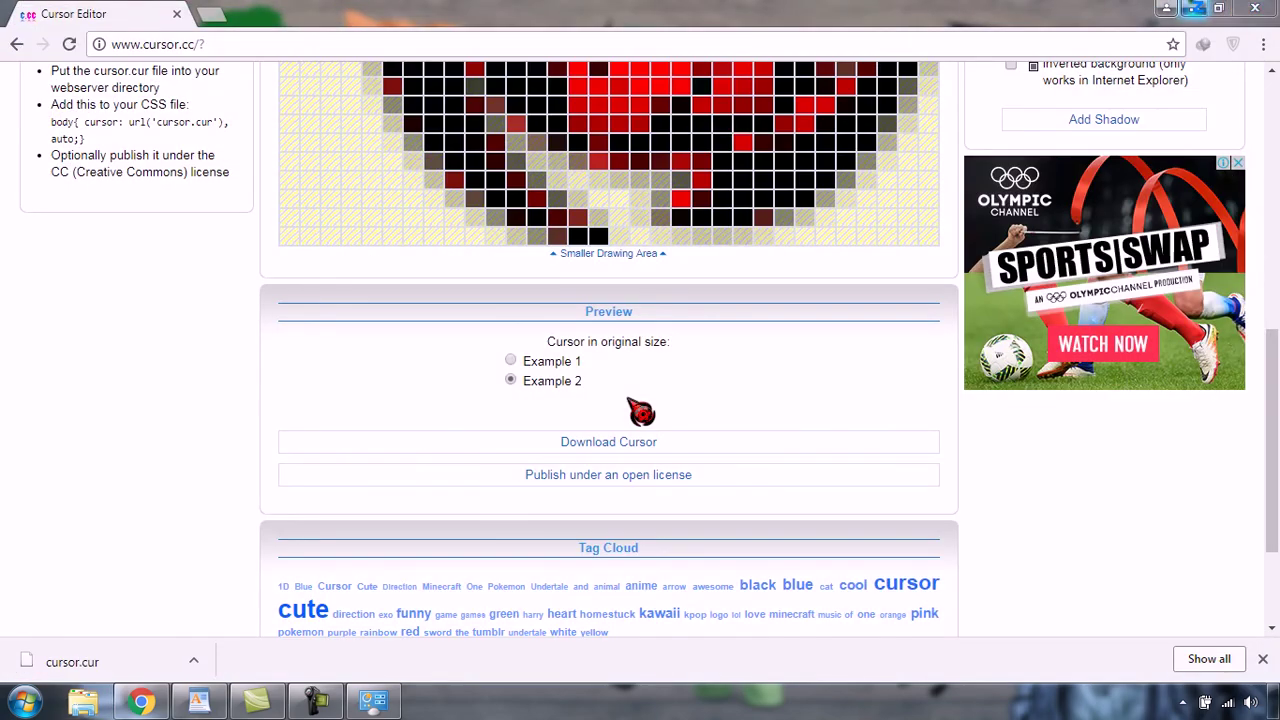
click(1198, 8)
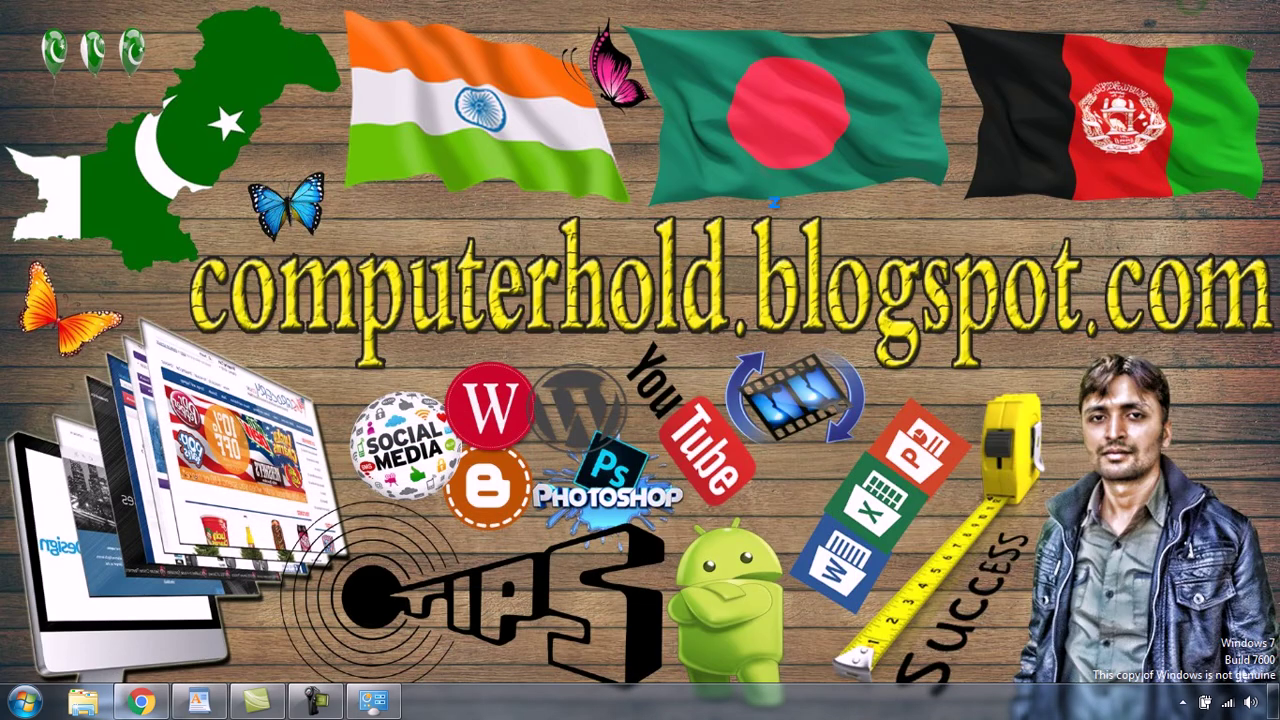
Paste the cut cursor.cur file onto the desktop, replacing the existing file of the same name.
right_click(741, 213)
click(776, 287)
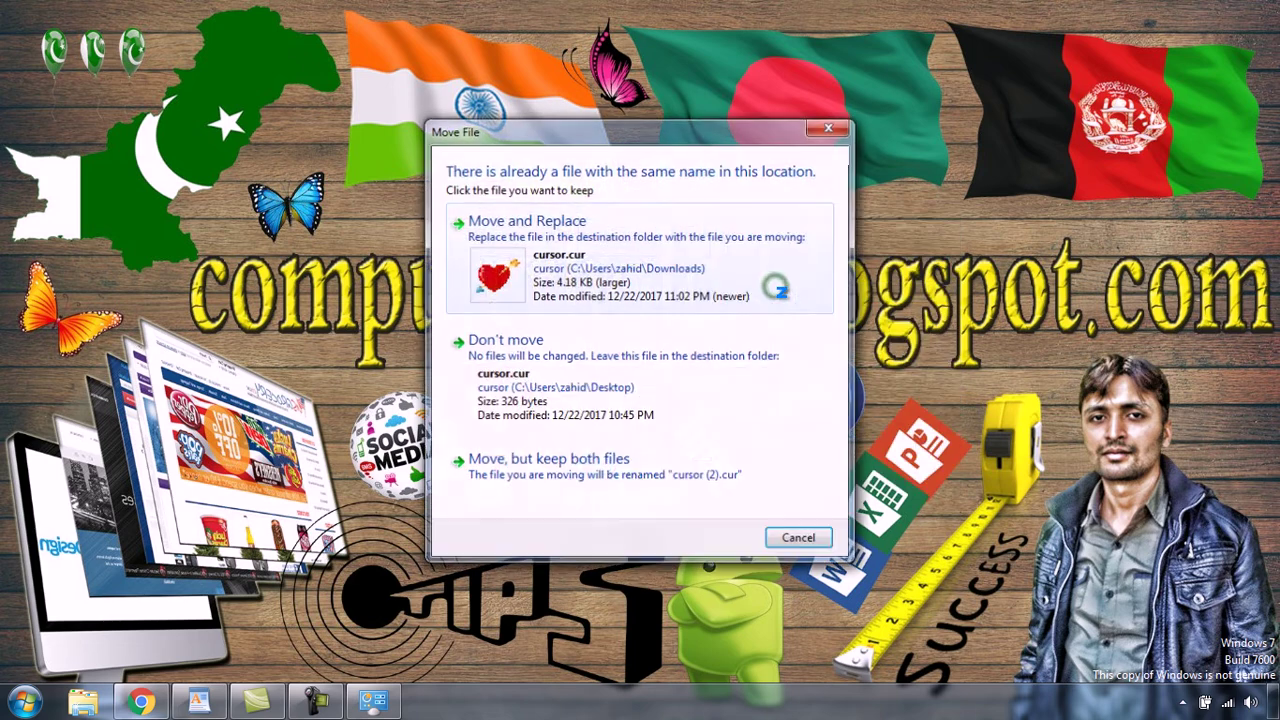
click(582, 258)
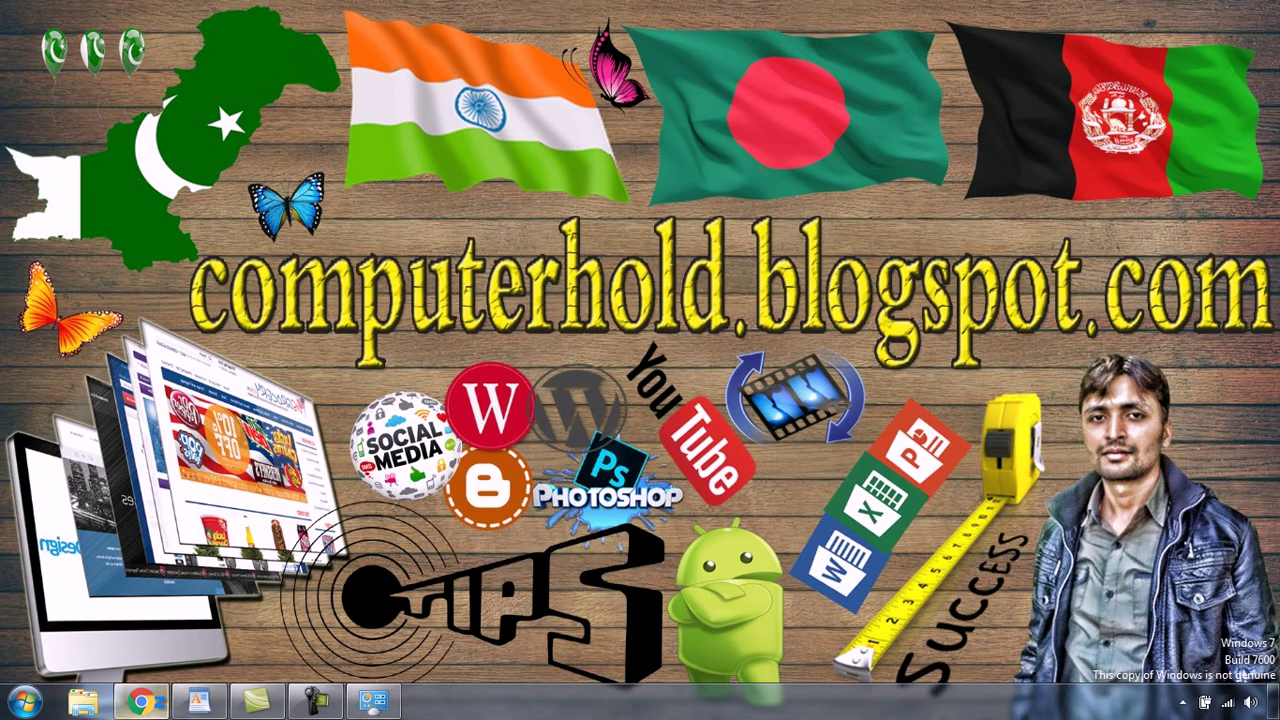
Switch to Control Panel, set the mouse's Normal Select pointer to the cursor file on the Desktop, apply it, and close the settings windows.
click(374, 702)
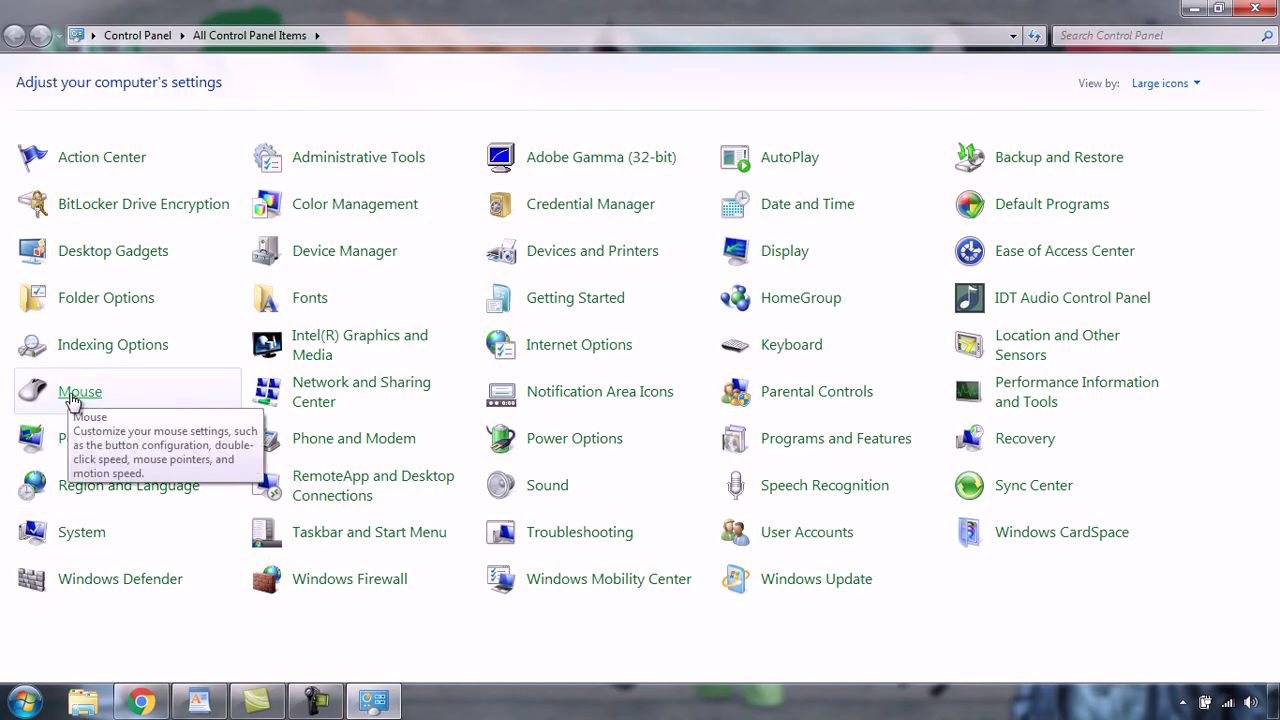
click(76, 396)
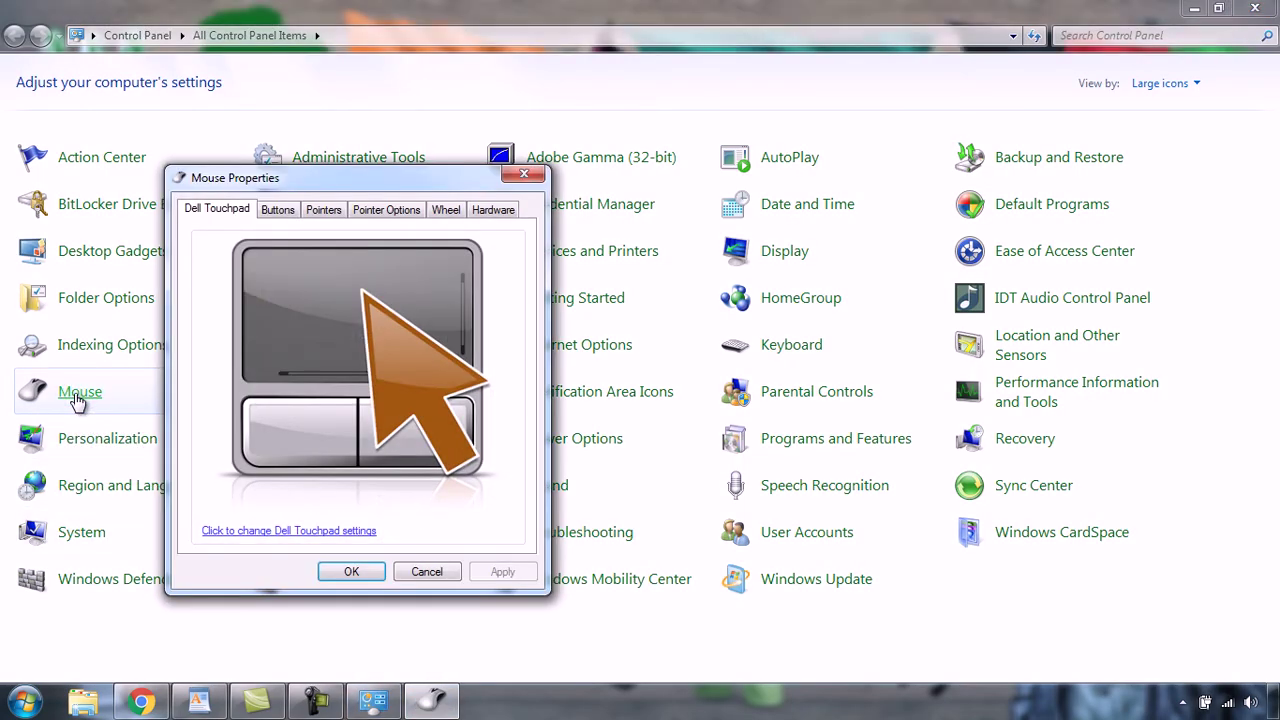
click(321, 209)
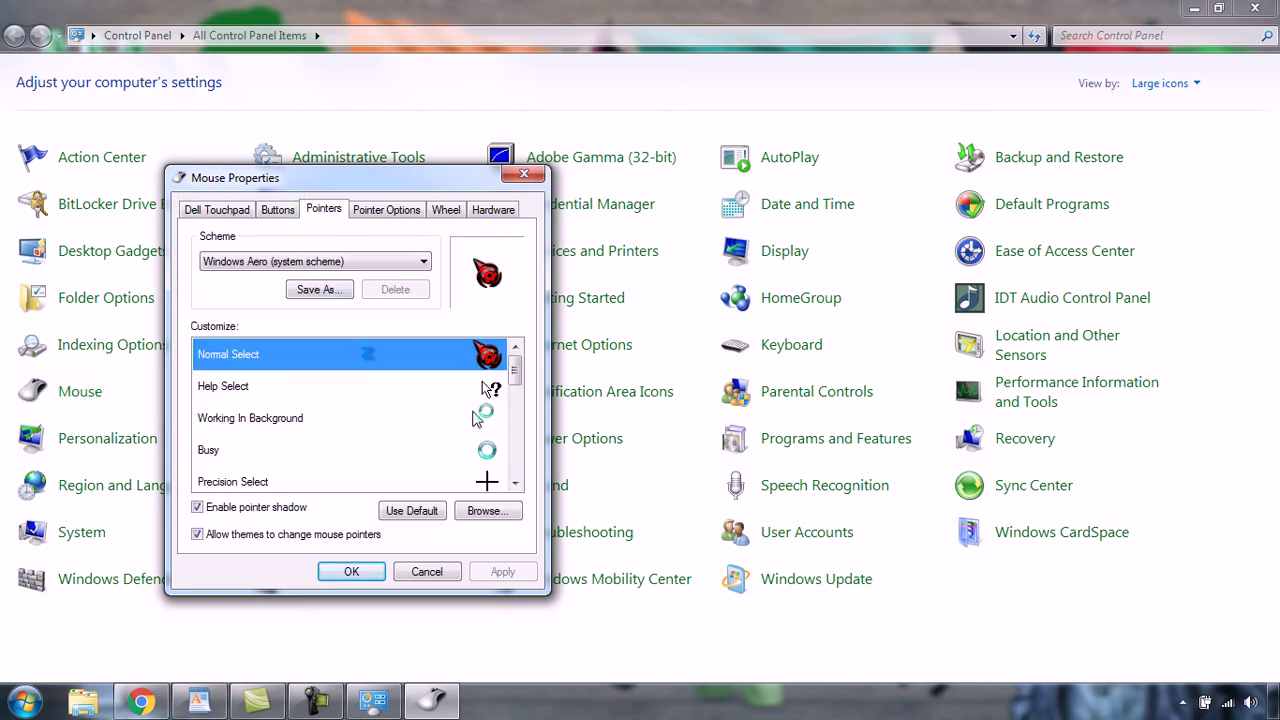
click(487, 510)
click(225, 340)
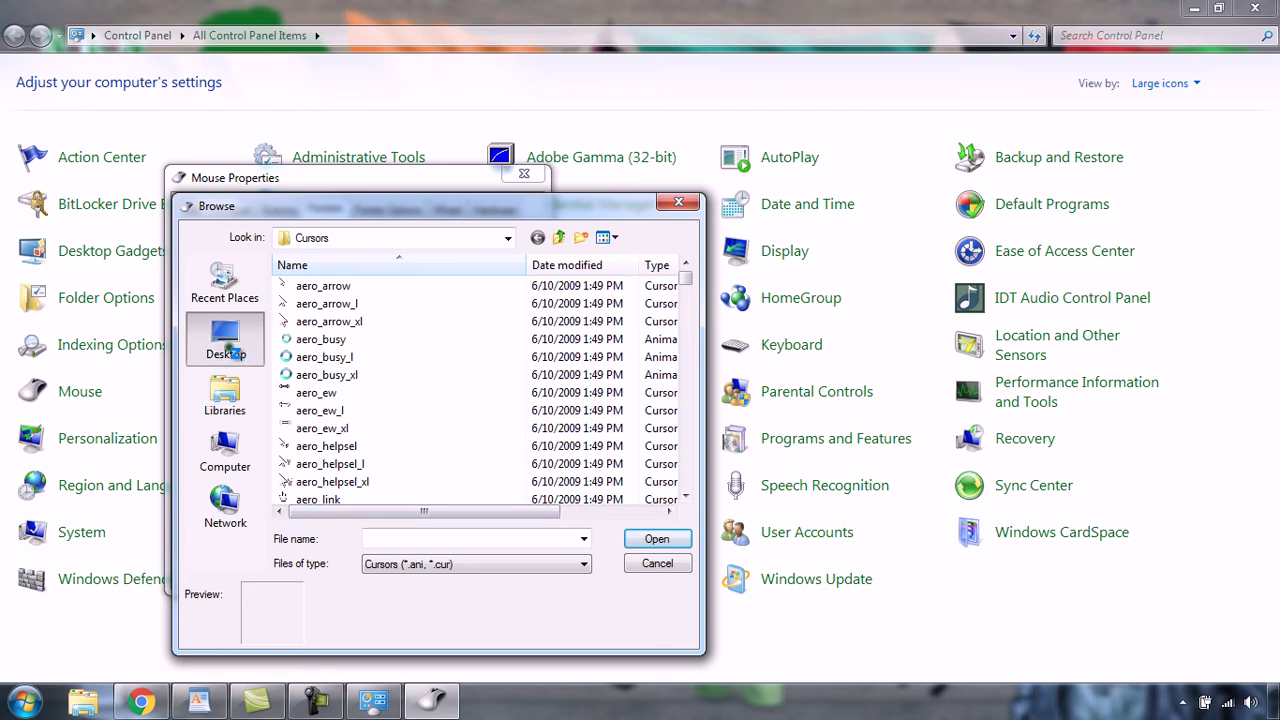
click(335, 378)
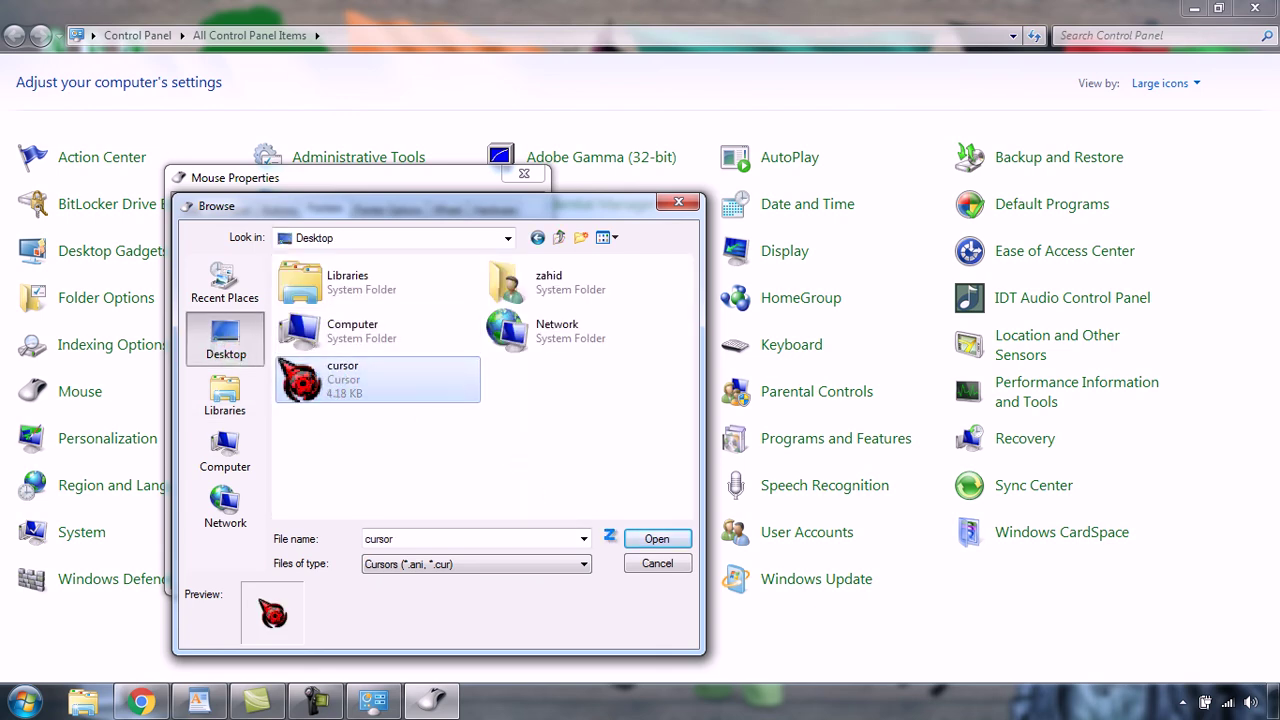
click(655, 539)
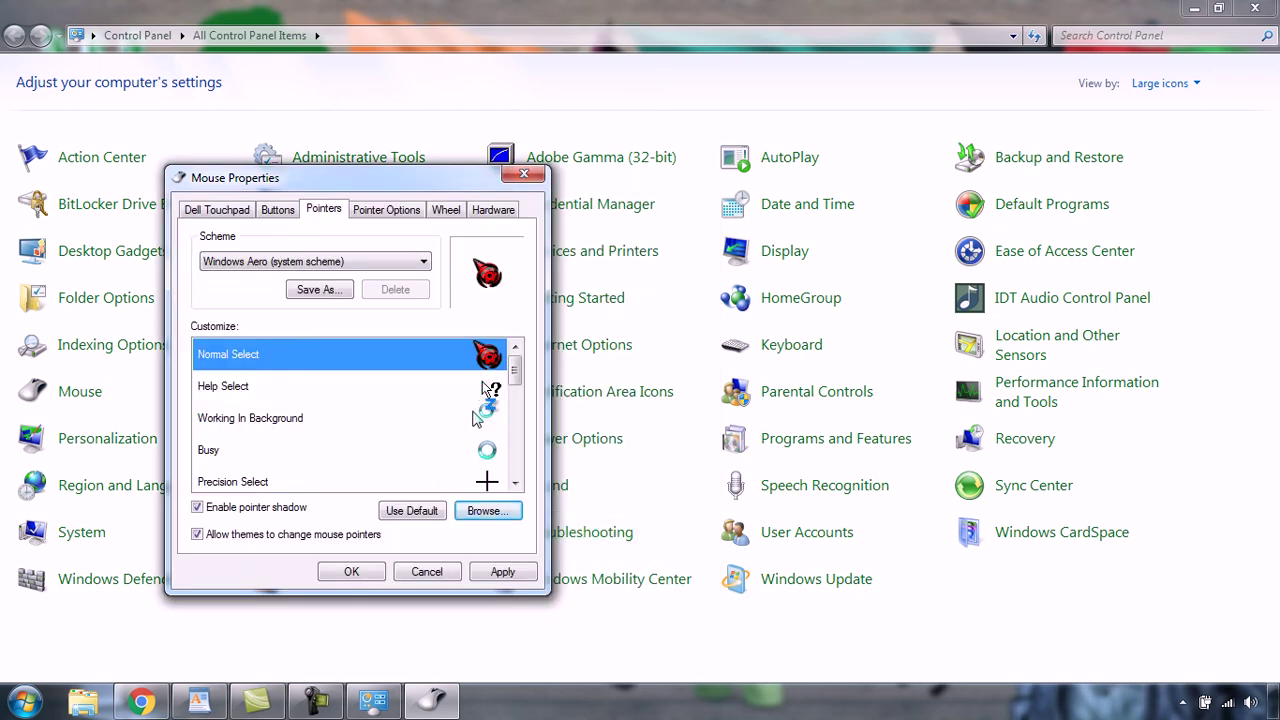
click(502, 571)
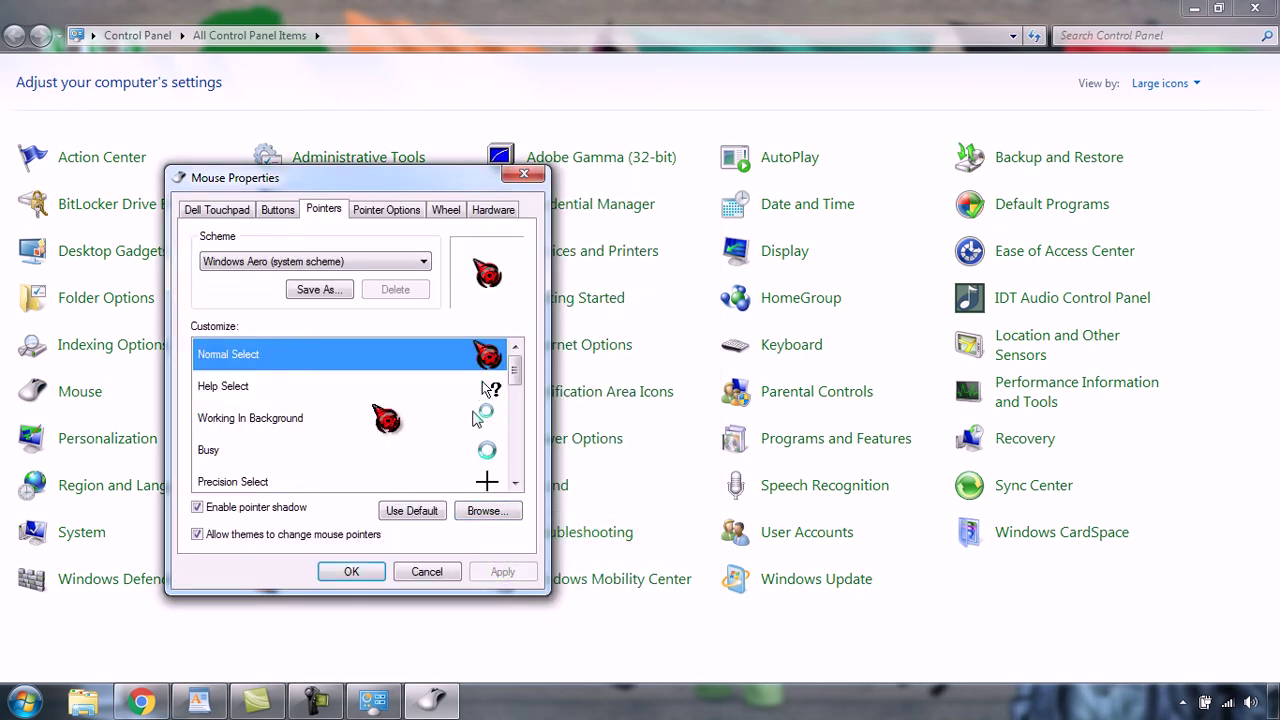
click(354, 572)
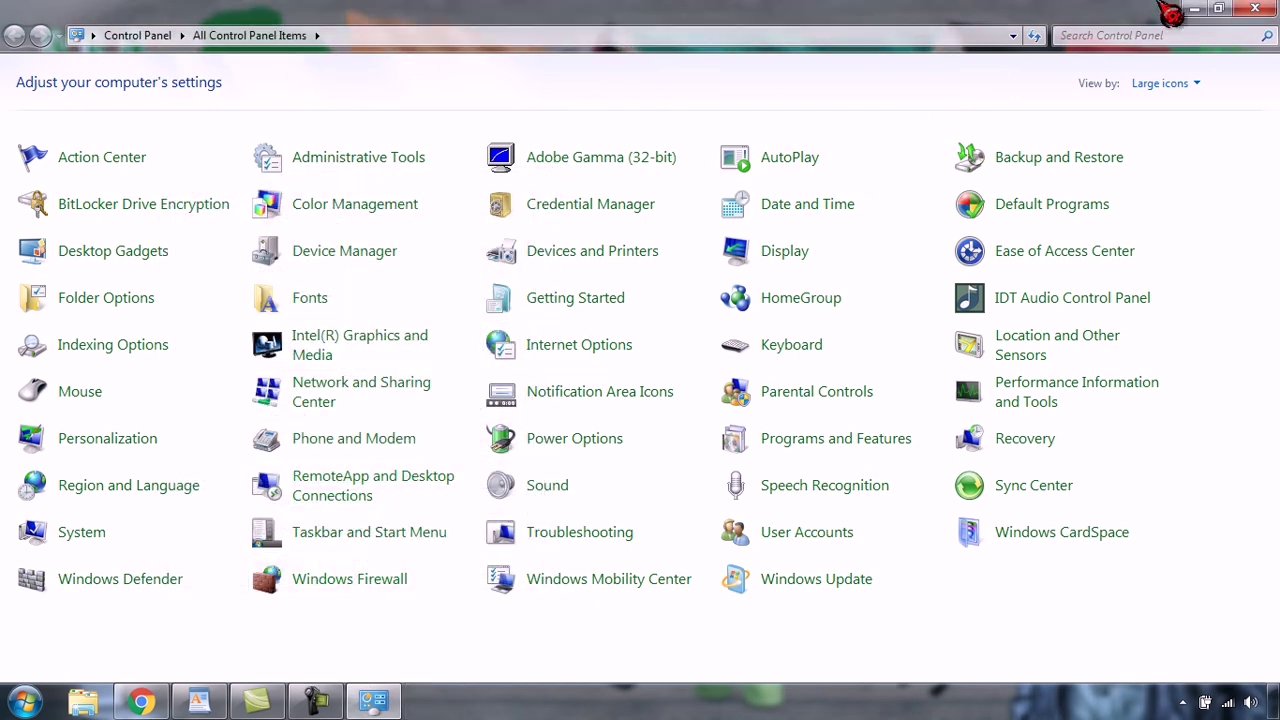
click(1255, 9)
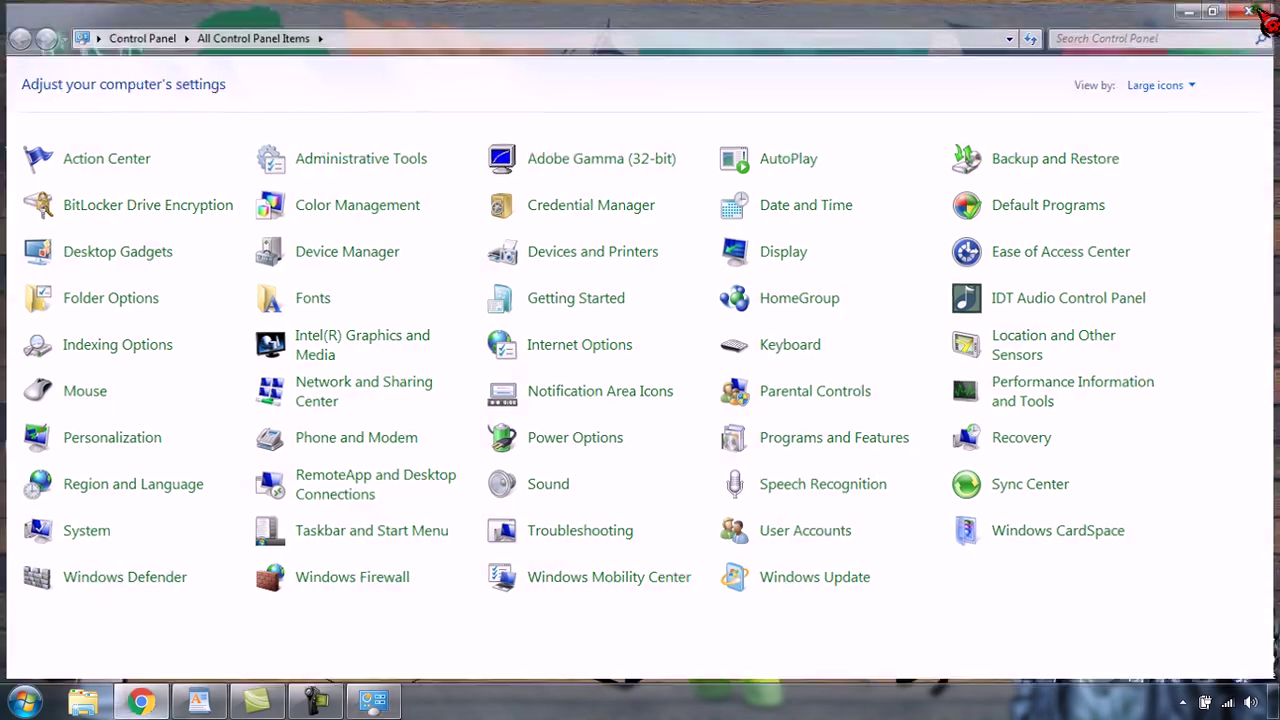
Switch to the Cursor document in WordPad and add the line "so in this way you can change your cursor" below the background note.
click(224, 700)
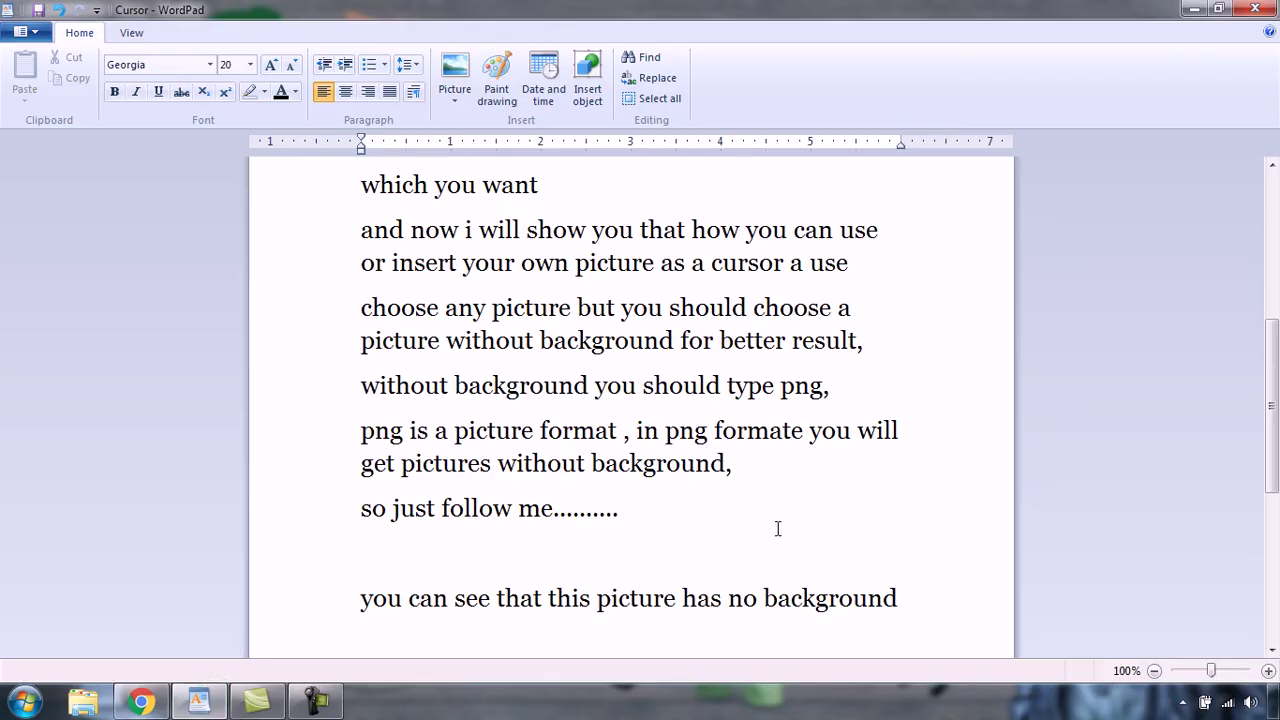
scroll(778, 528, down, 1)
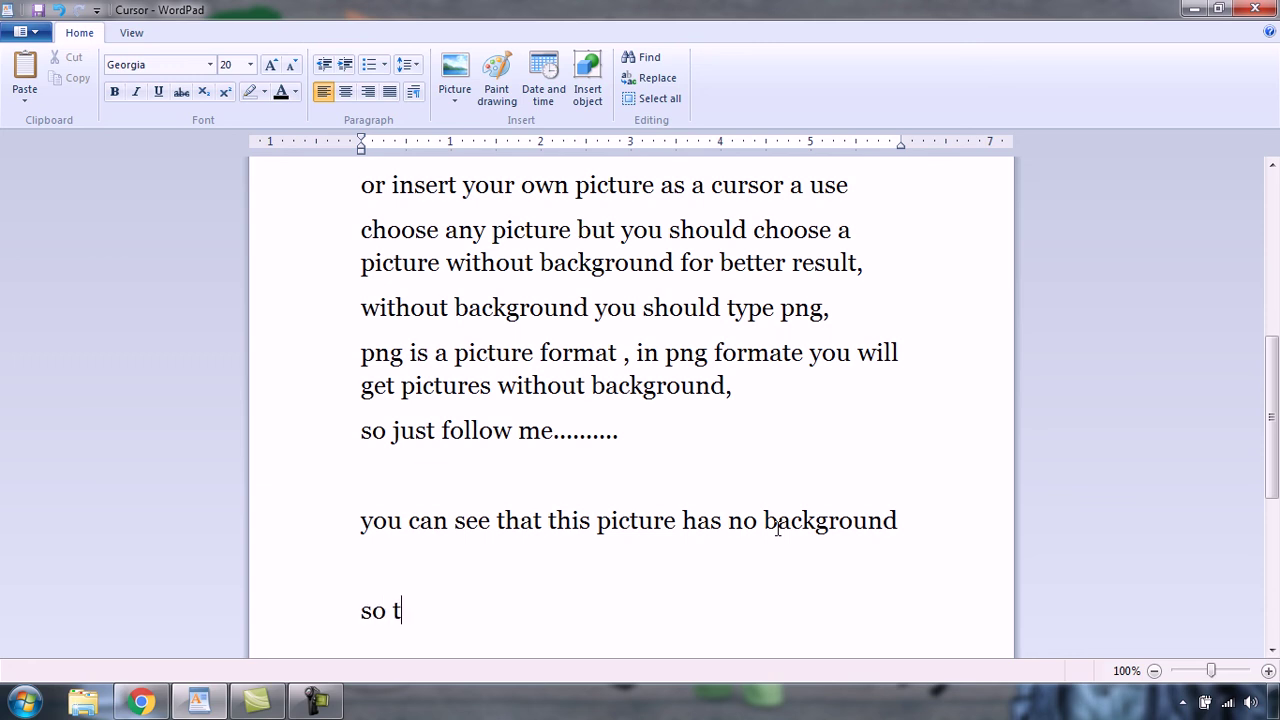
text(his way you )
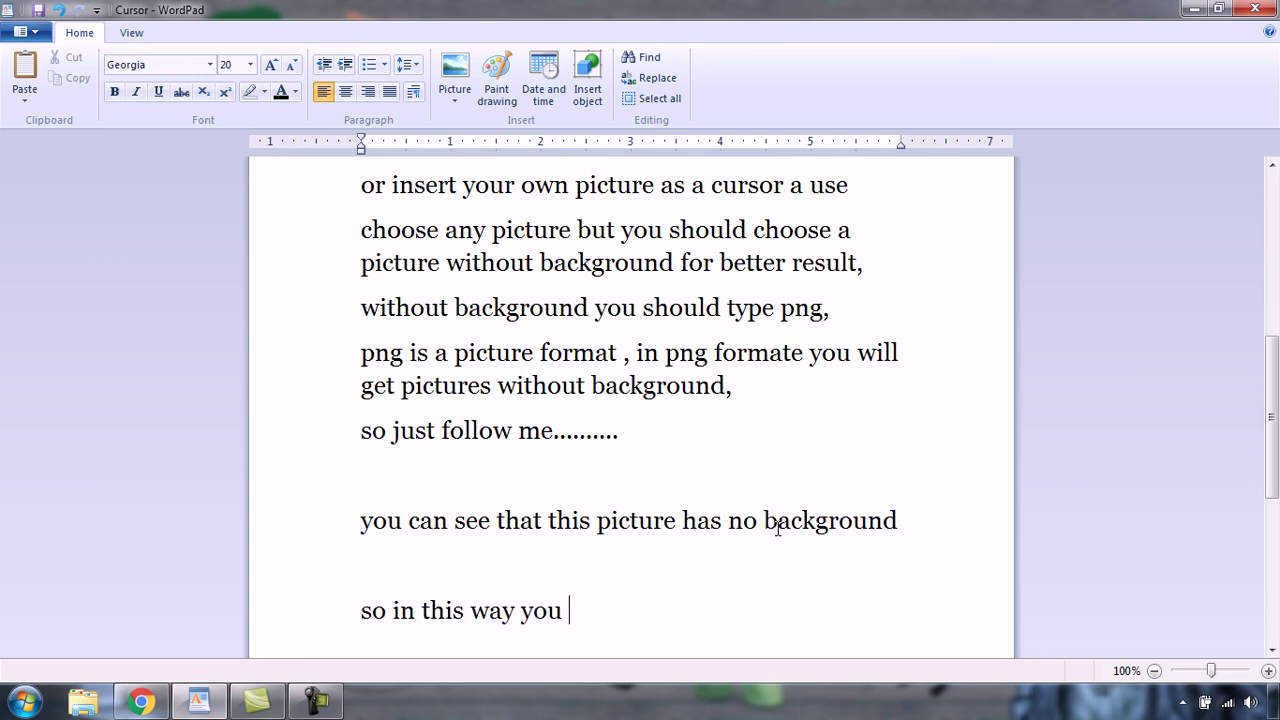
text(can chan)
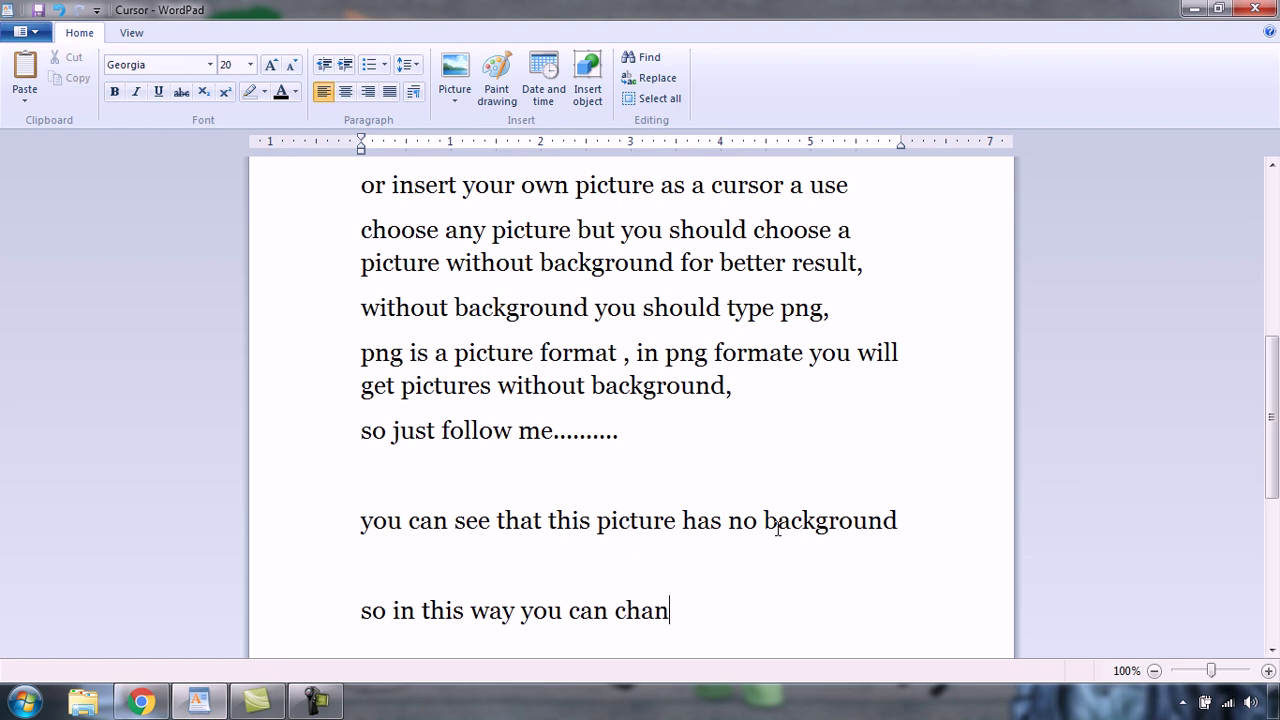
text(ge your )
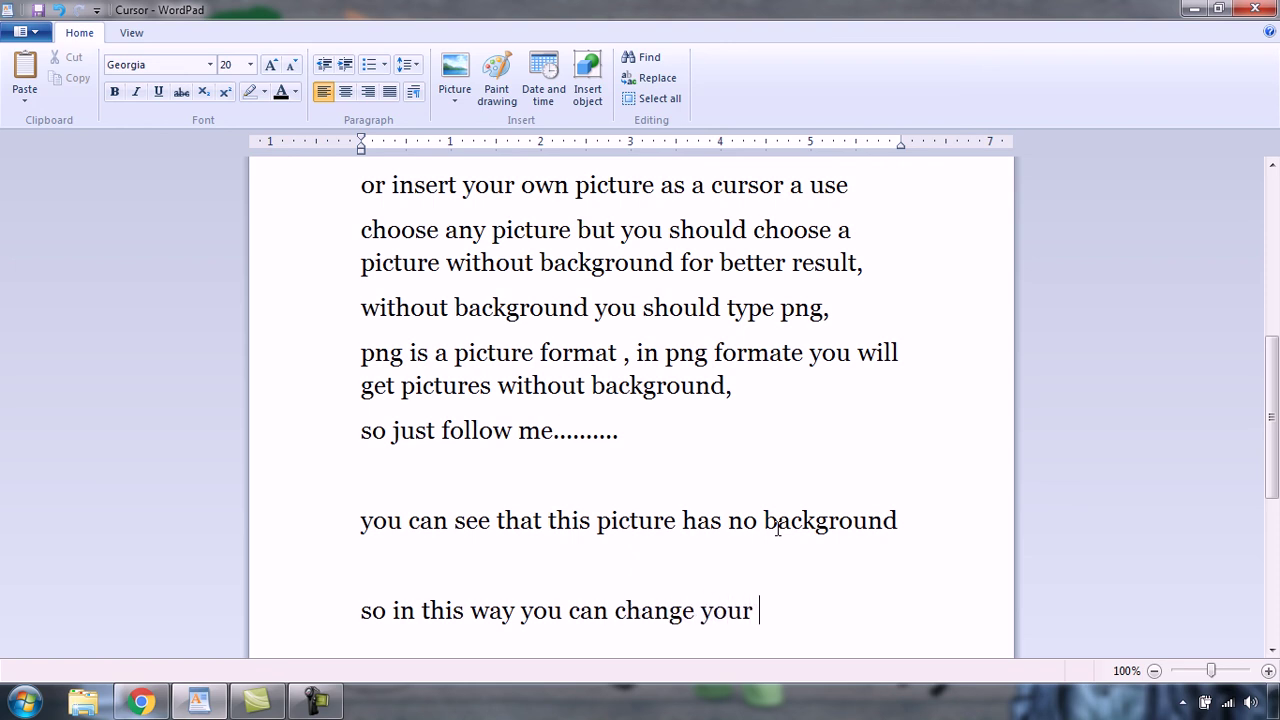
text(cursor)
Highlight in turn the subscribe request, the website address computerhold.blogspot.com, and the "Thanks for watching" line at the document's end.
drag(1272, 375, 1271, 517)
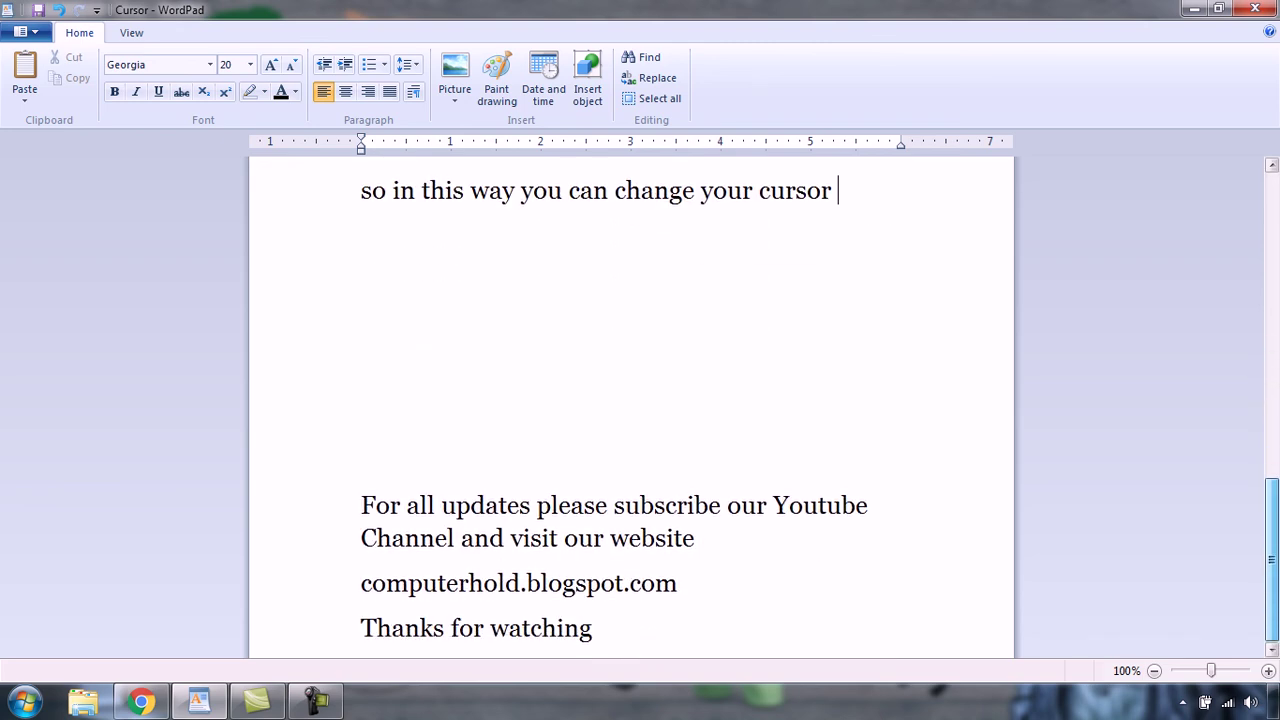
drag(263, 510, 261, 538)
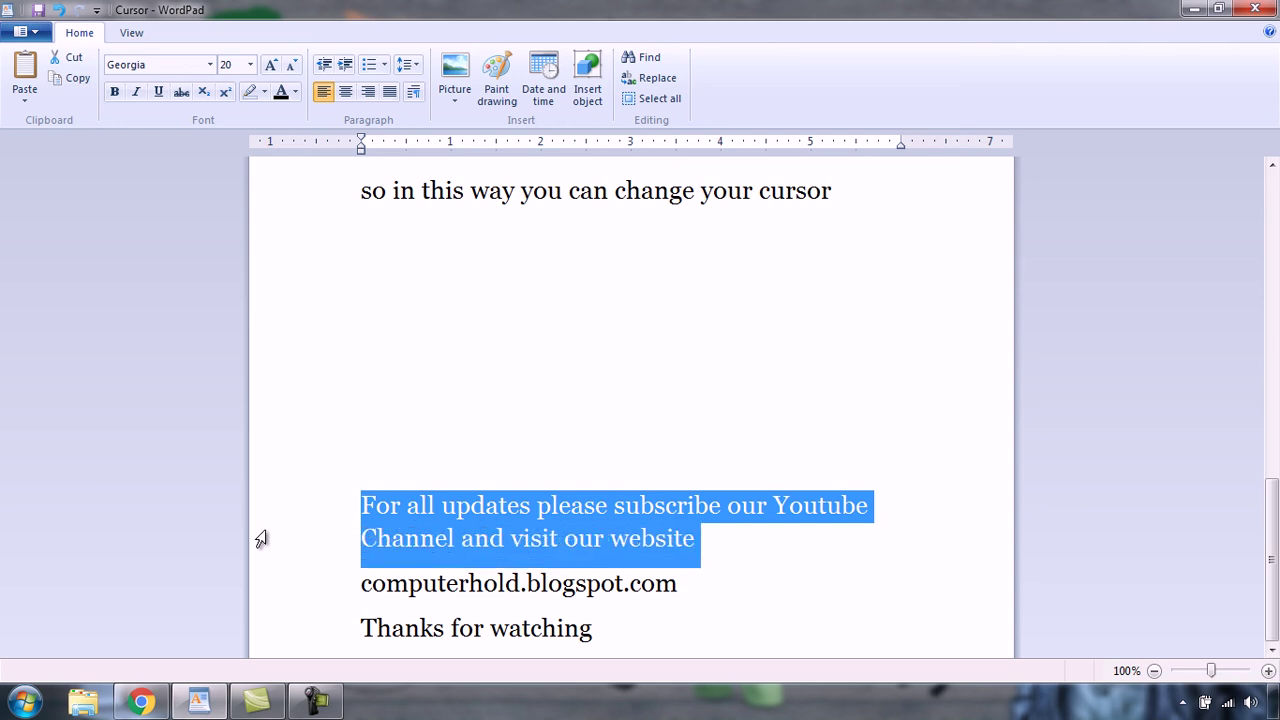
click(256, 592)
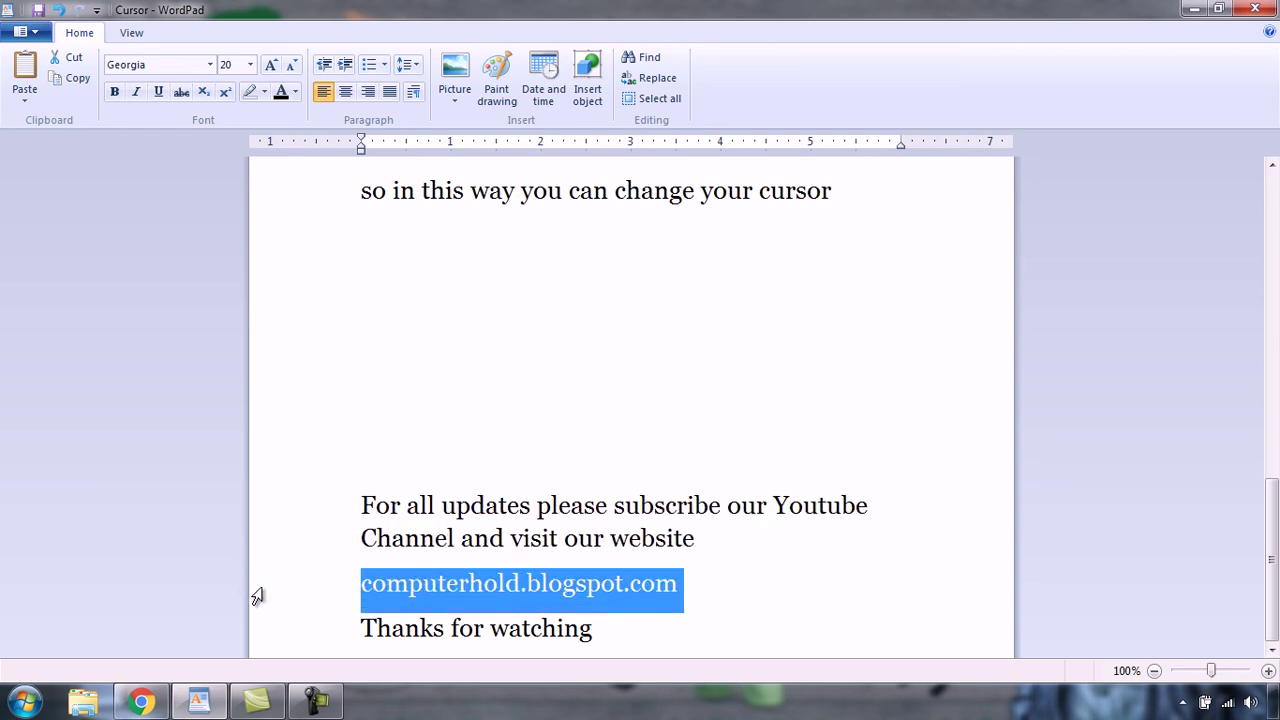
click(255, 628)
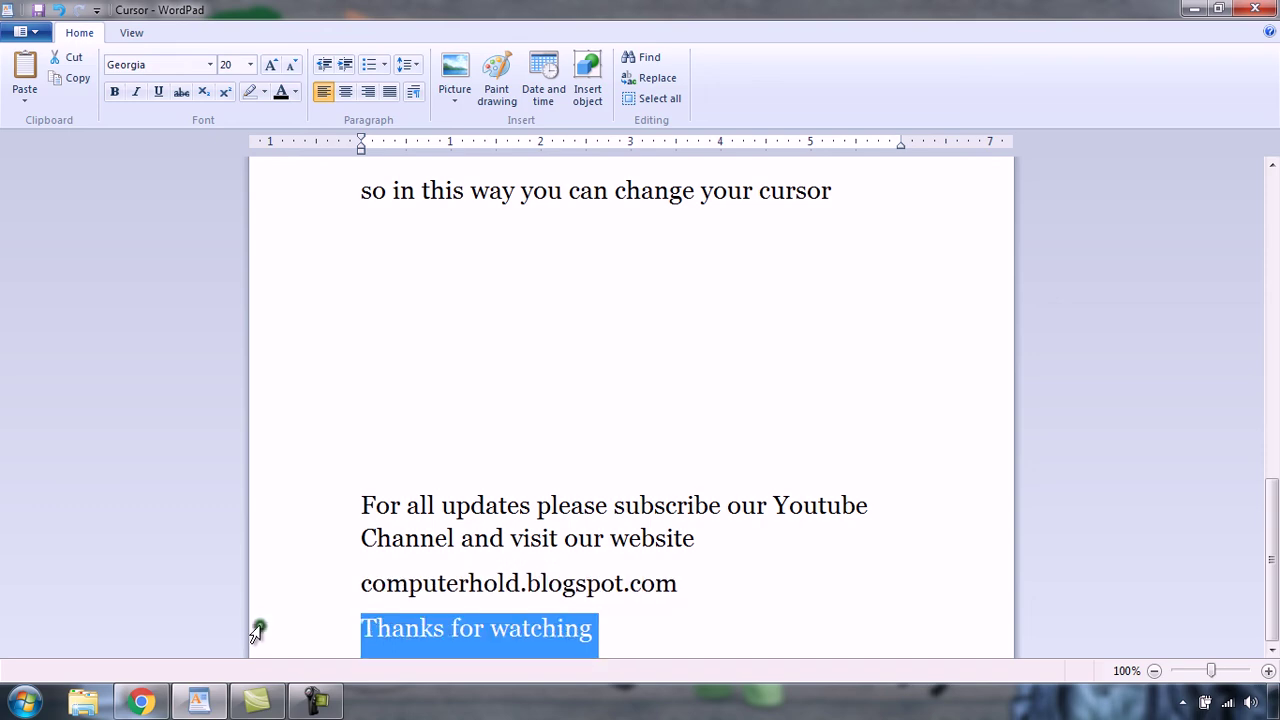